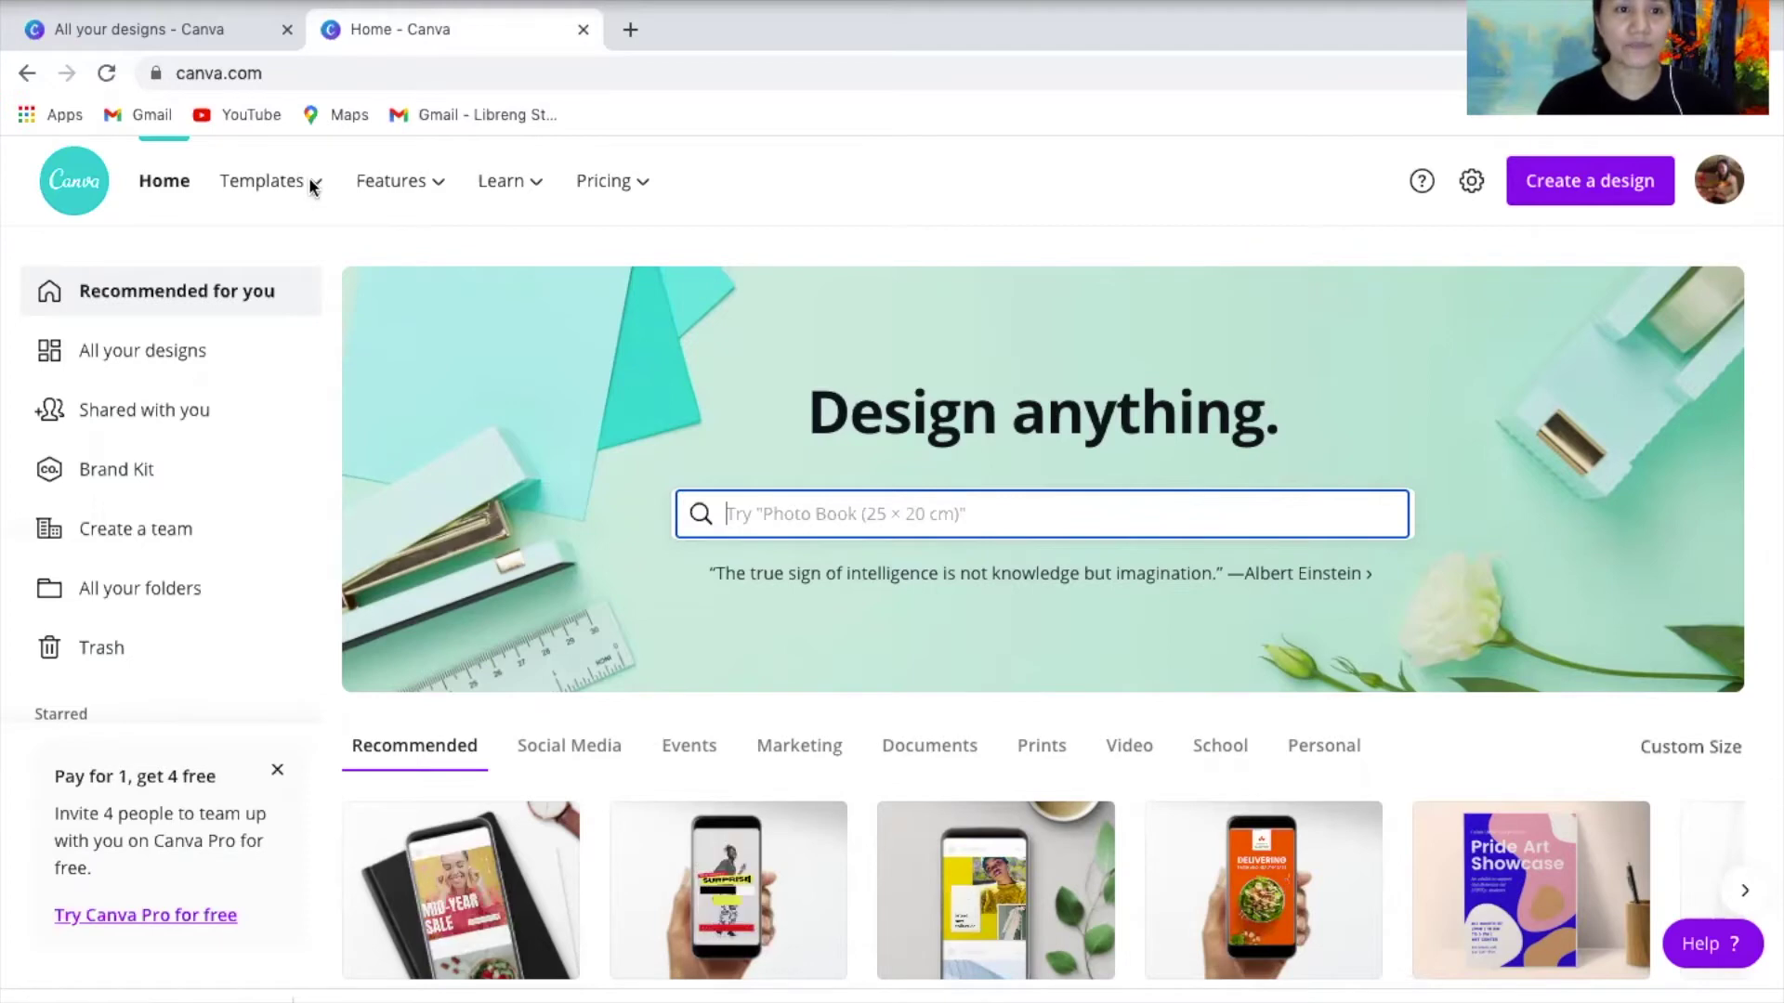
- Look through the recommended design types, your own designs and the presentation templates on the home page
scroll(533, 665, "down", 2)
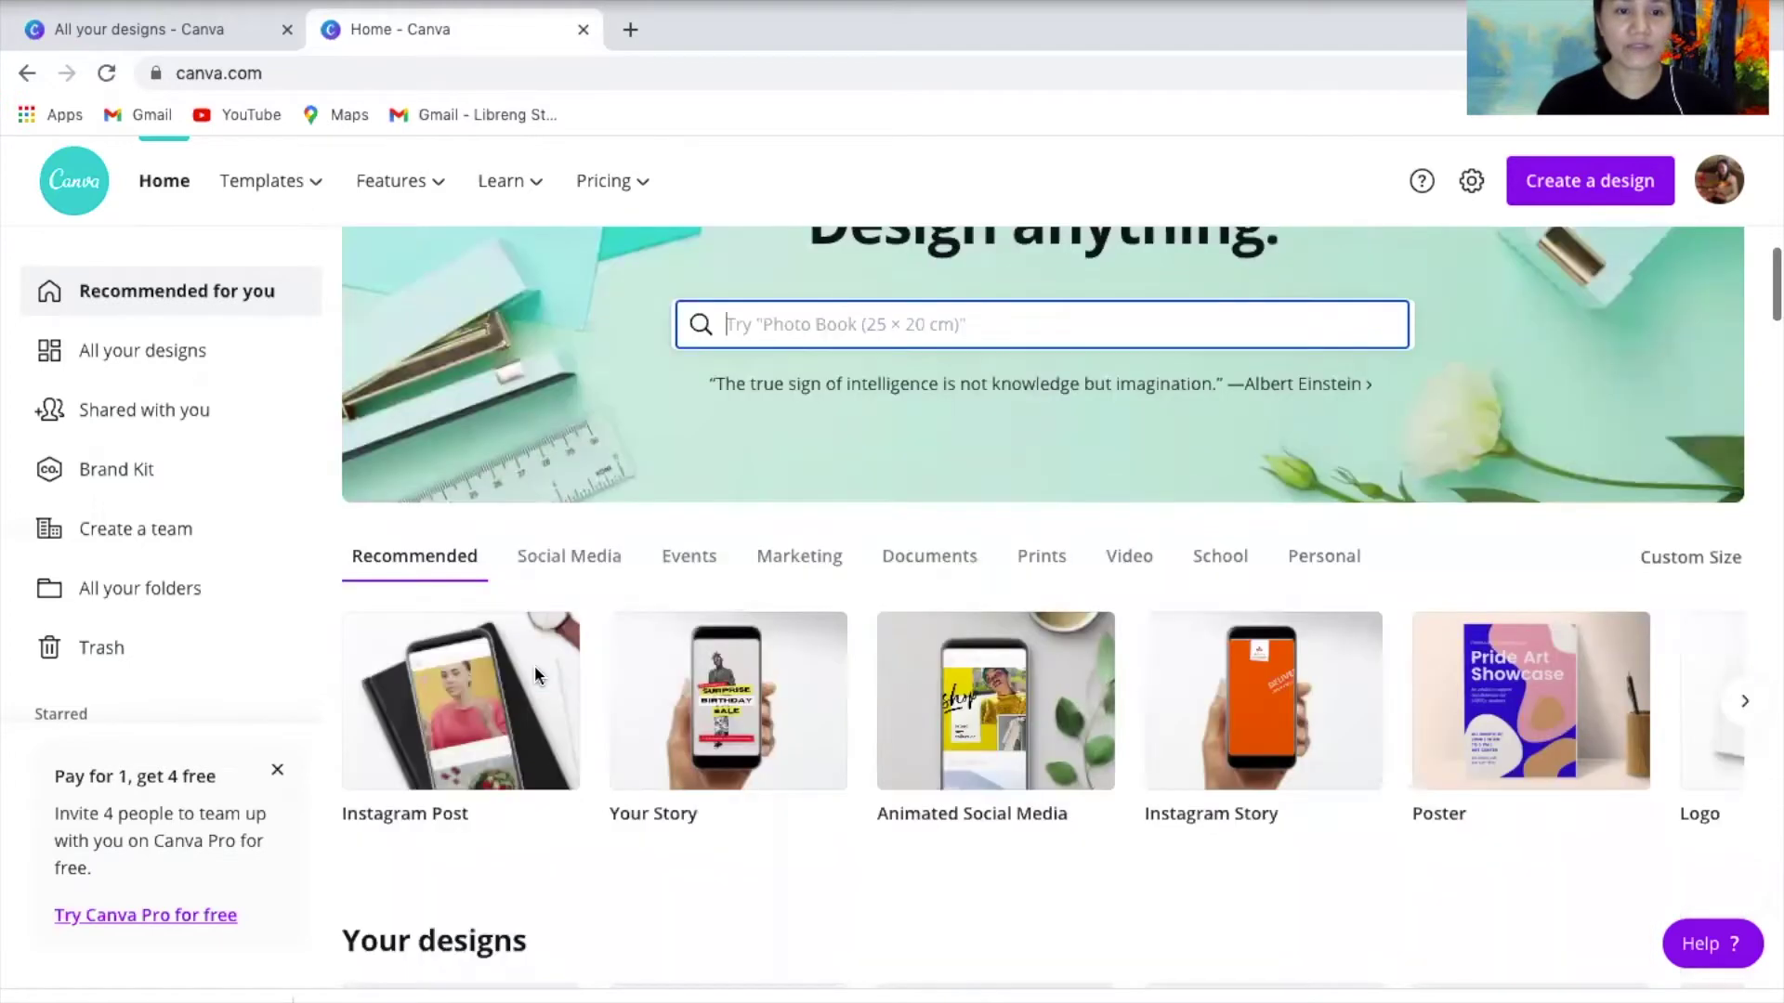
scroll(533, 665, "down", 1)
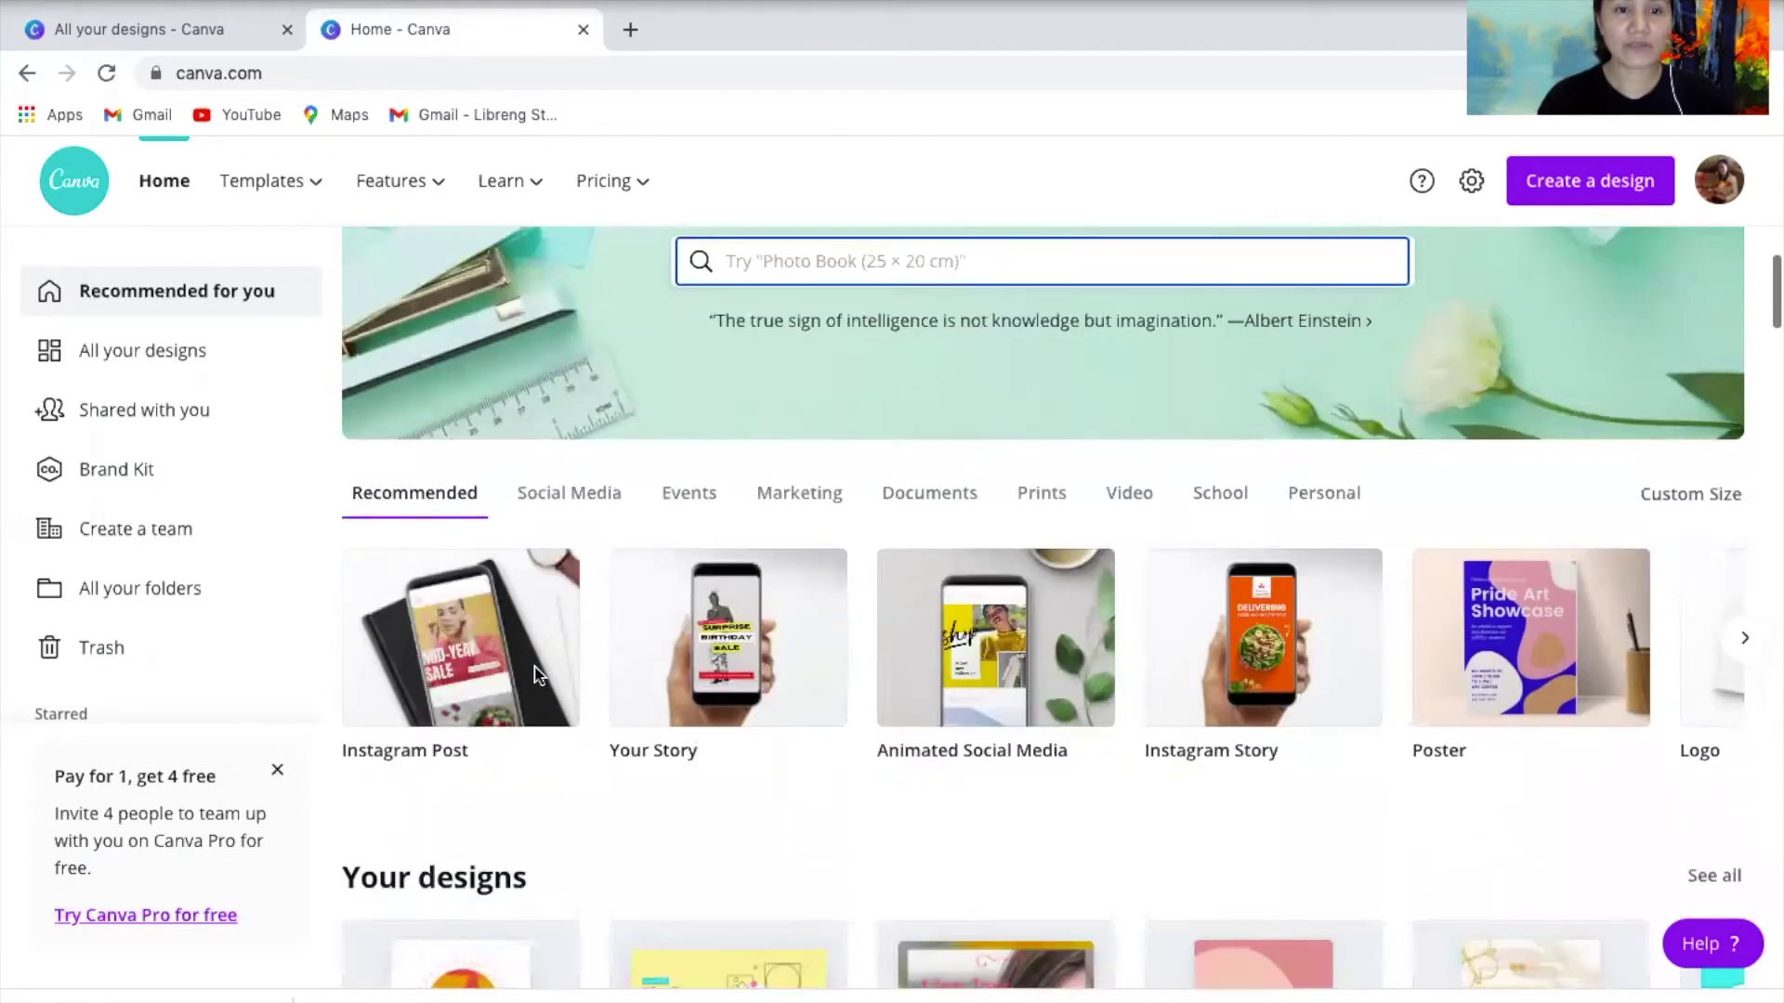
scroll(537, 674, "down", 1)
scroll(537, 674, "down", 1)
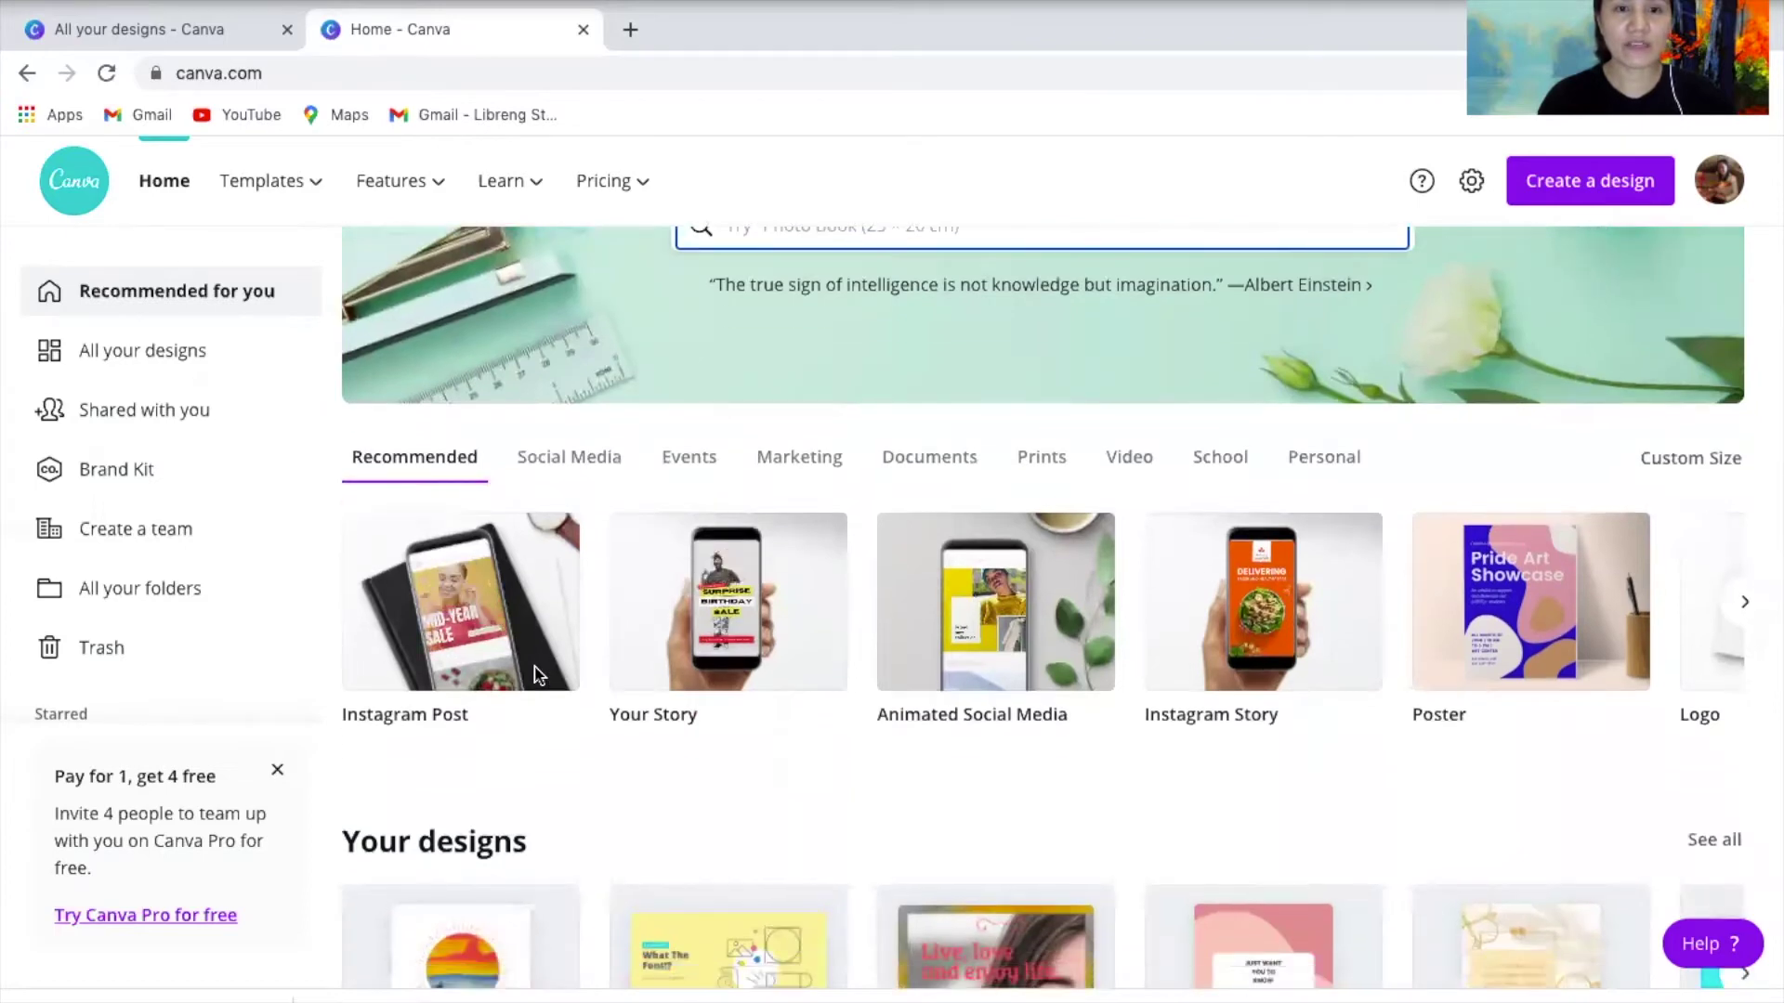
scroll(537, 675, "down", 1)
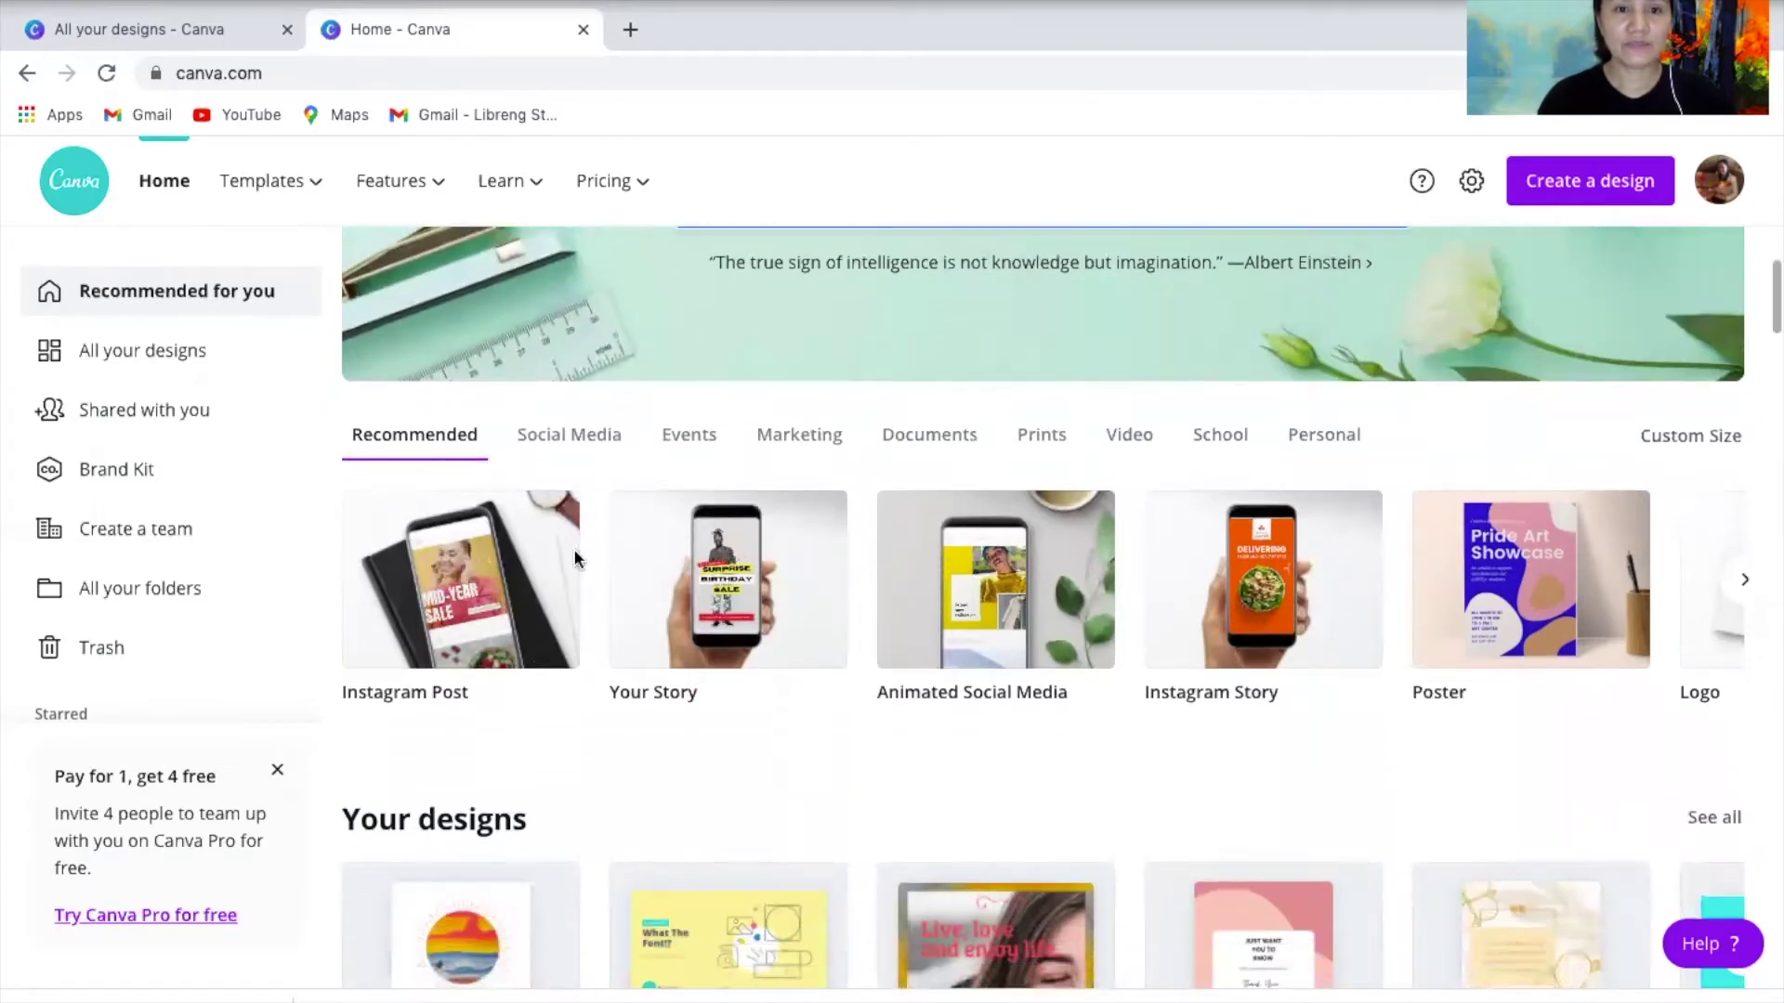
scroll(574, 558, "down", 3)
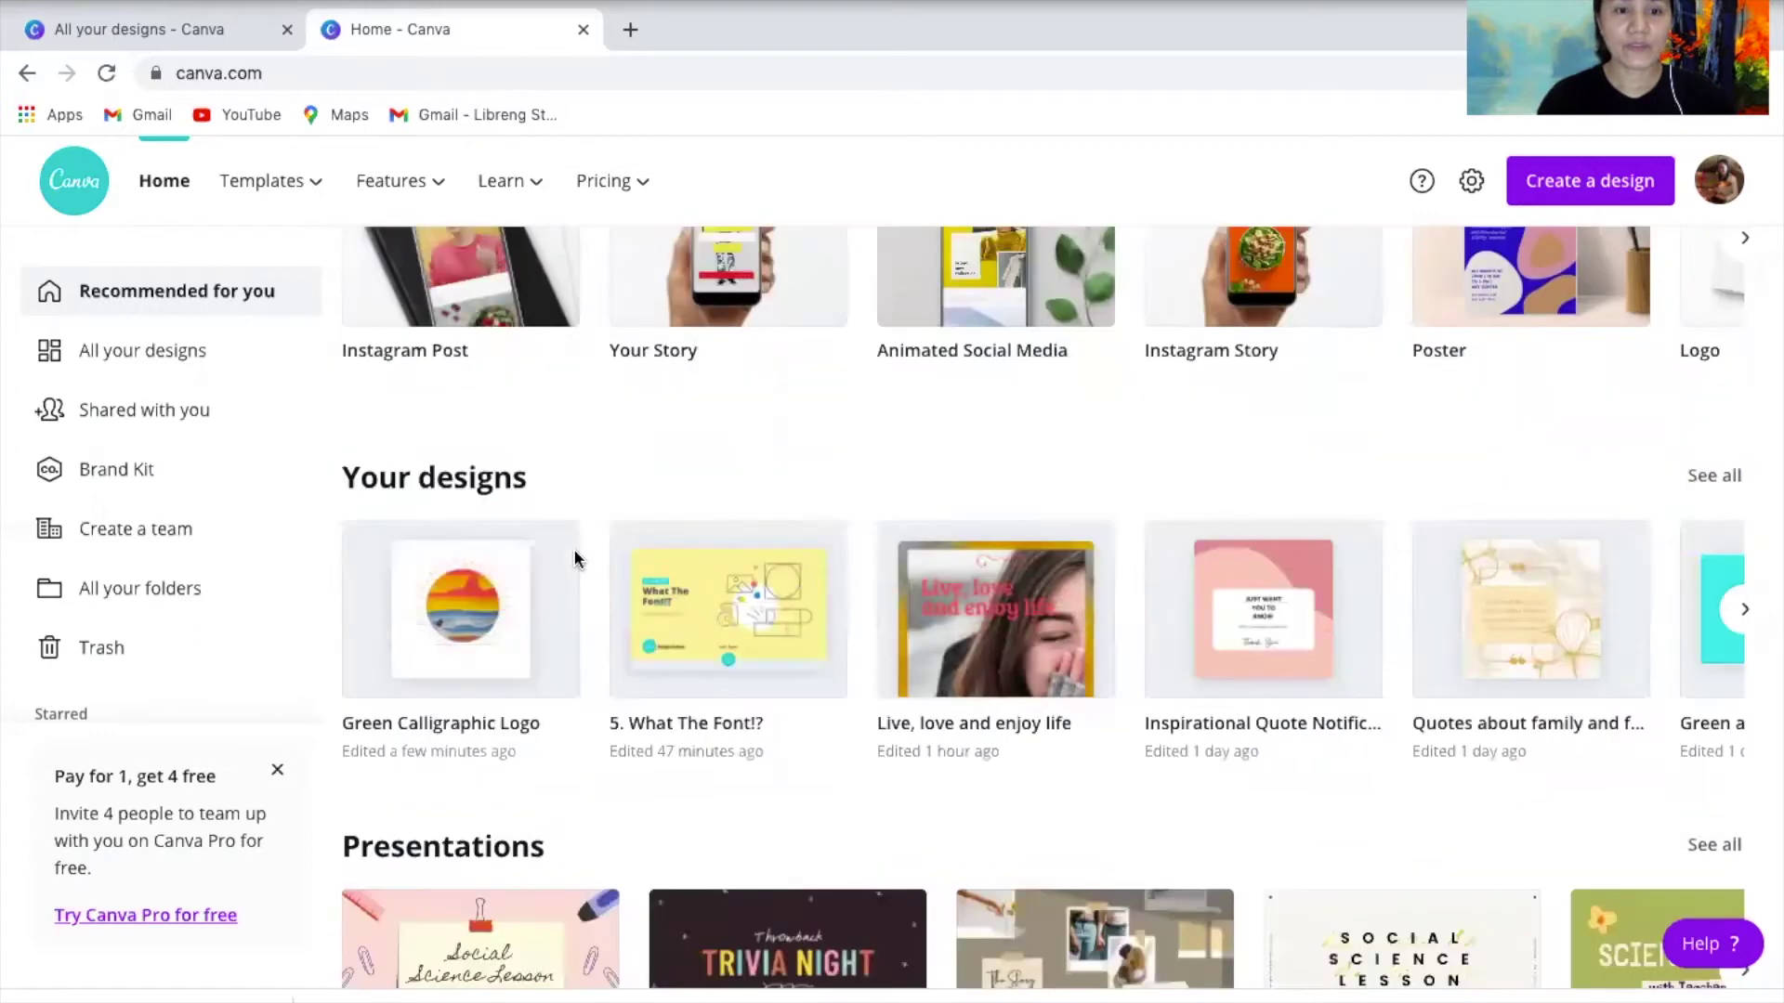
scroll(574, 557, "down", 3)
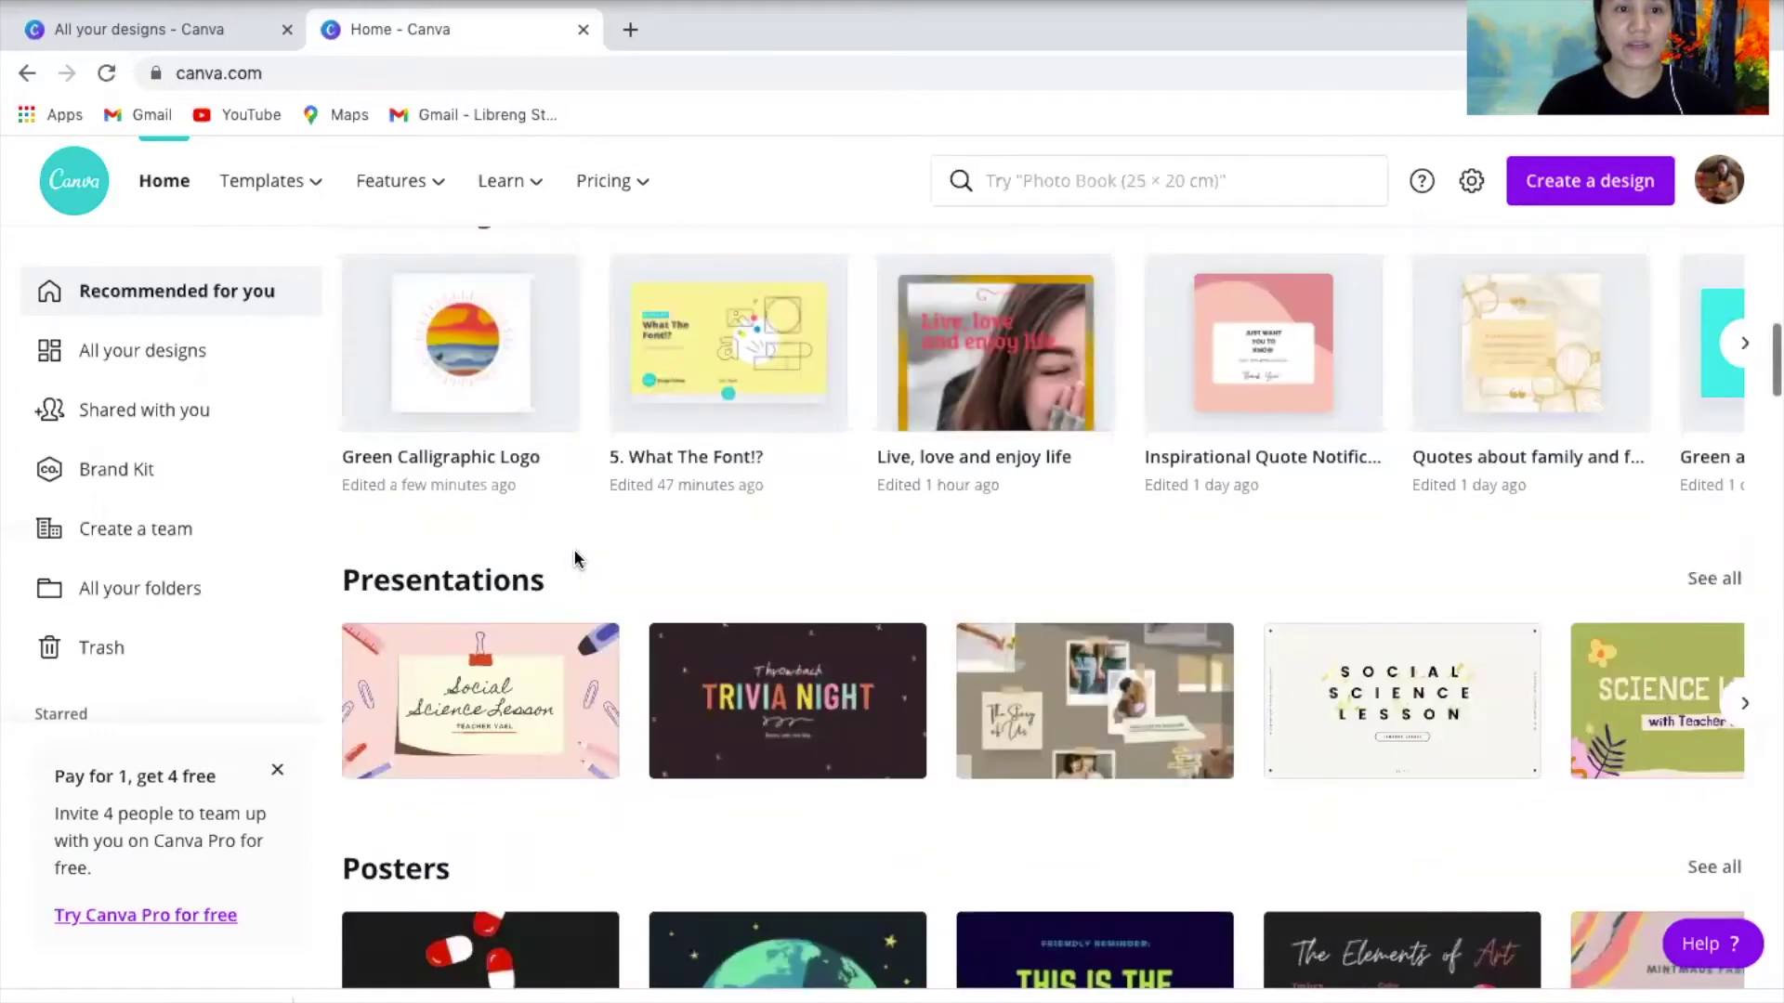
scroll(574, 558, "up", 10)
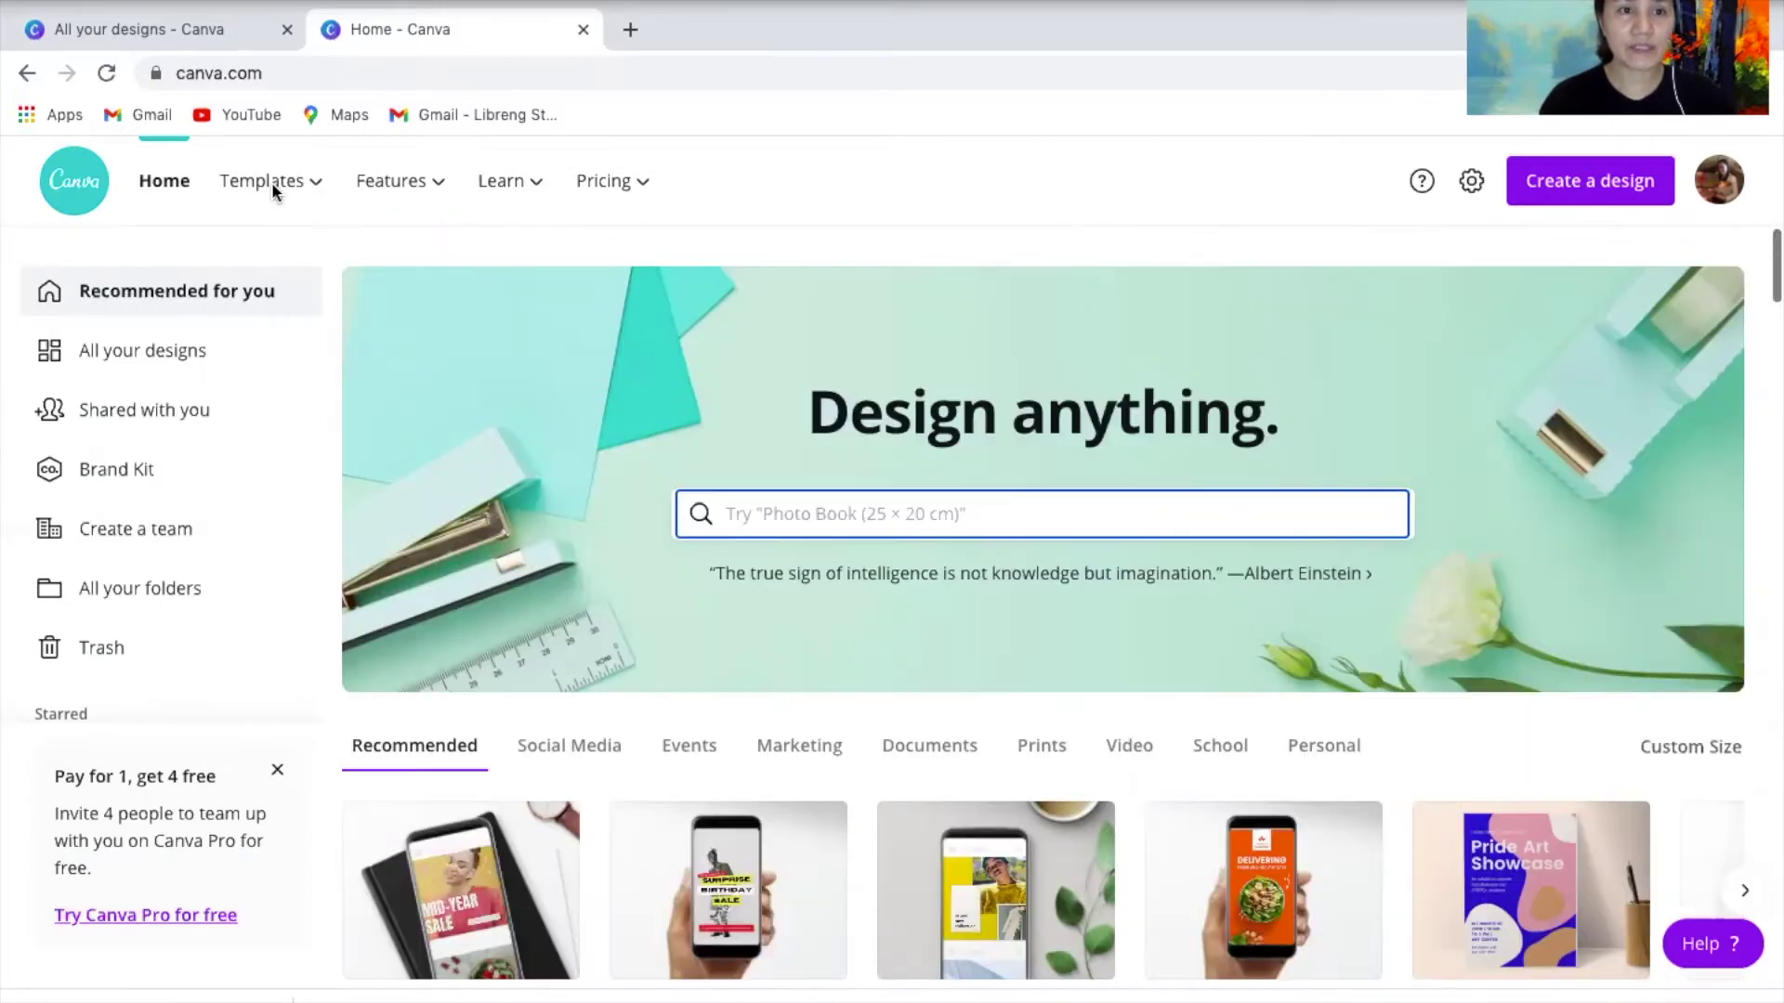
- Open the templates page, view the template categories and browse through the Facebook Posts templates
left_click(271, 182)
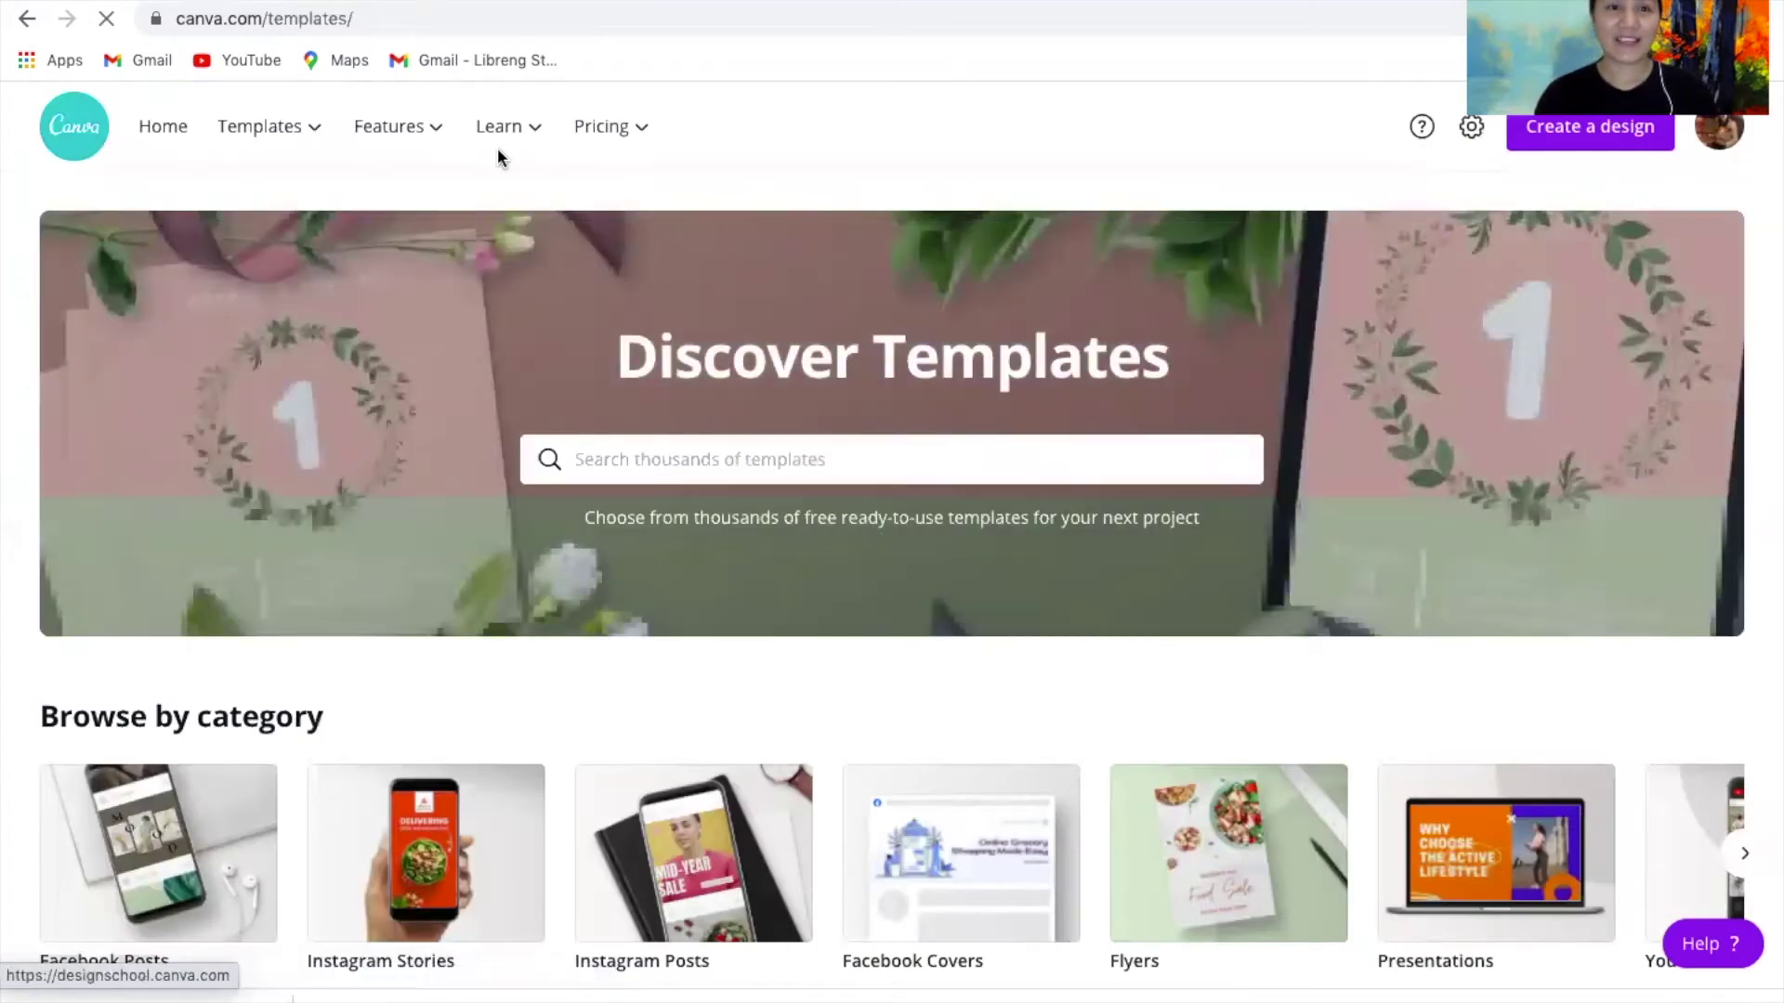
mouse_move(498, 148)
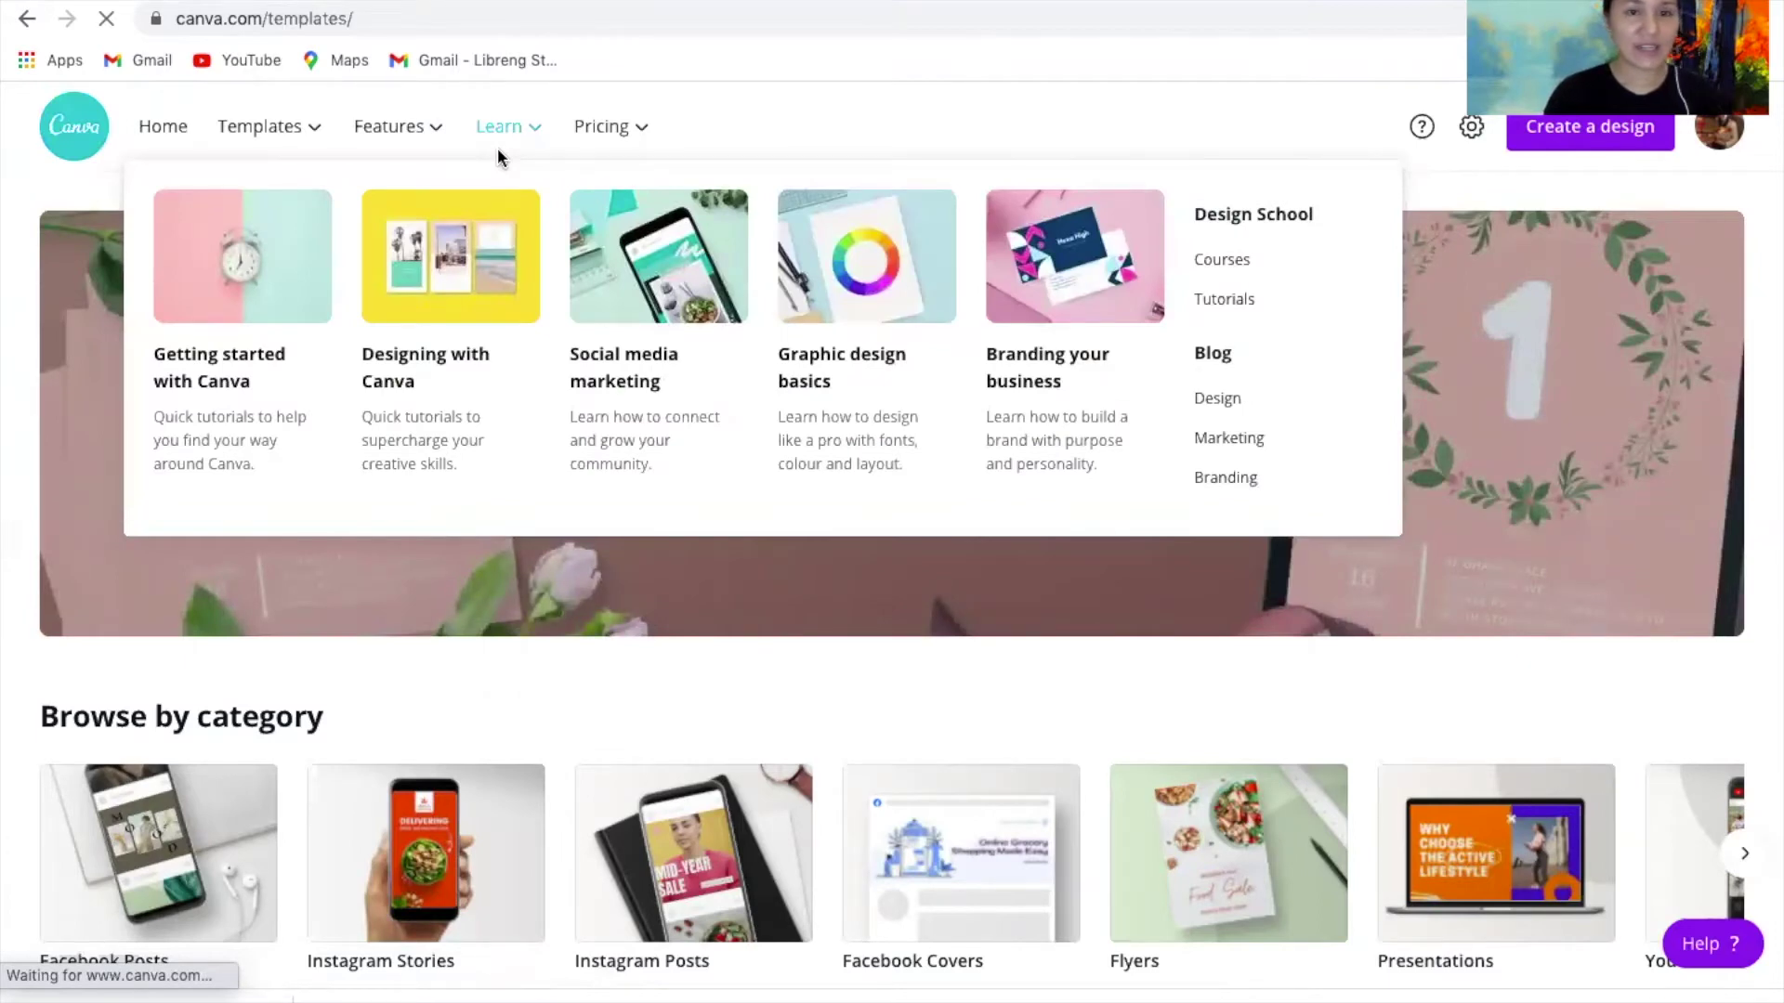
mouse_move(321, 125)
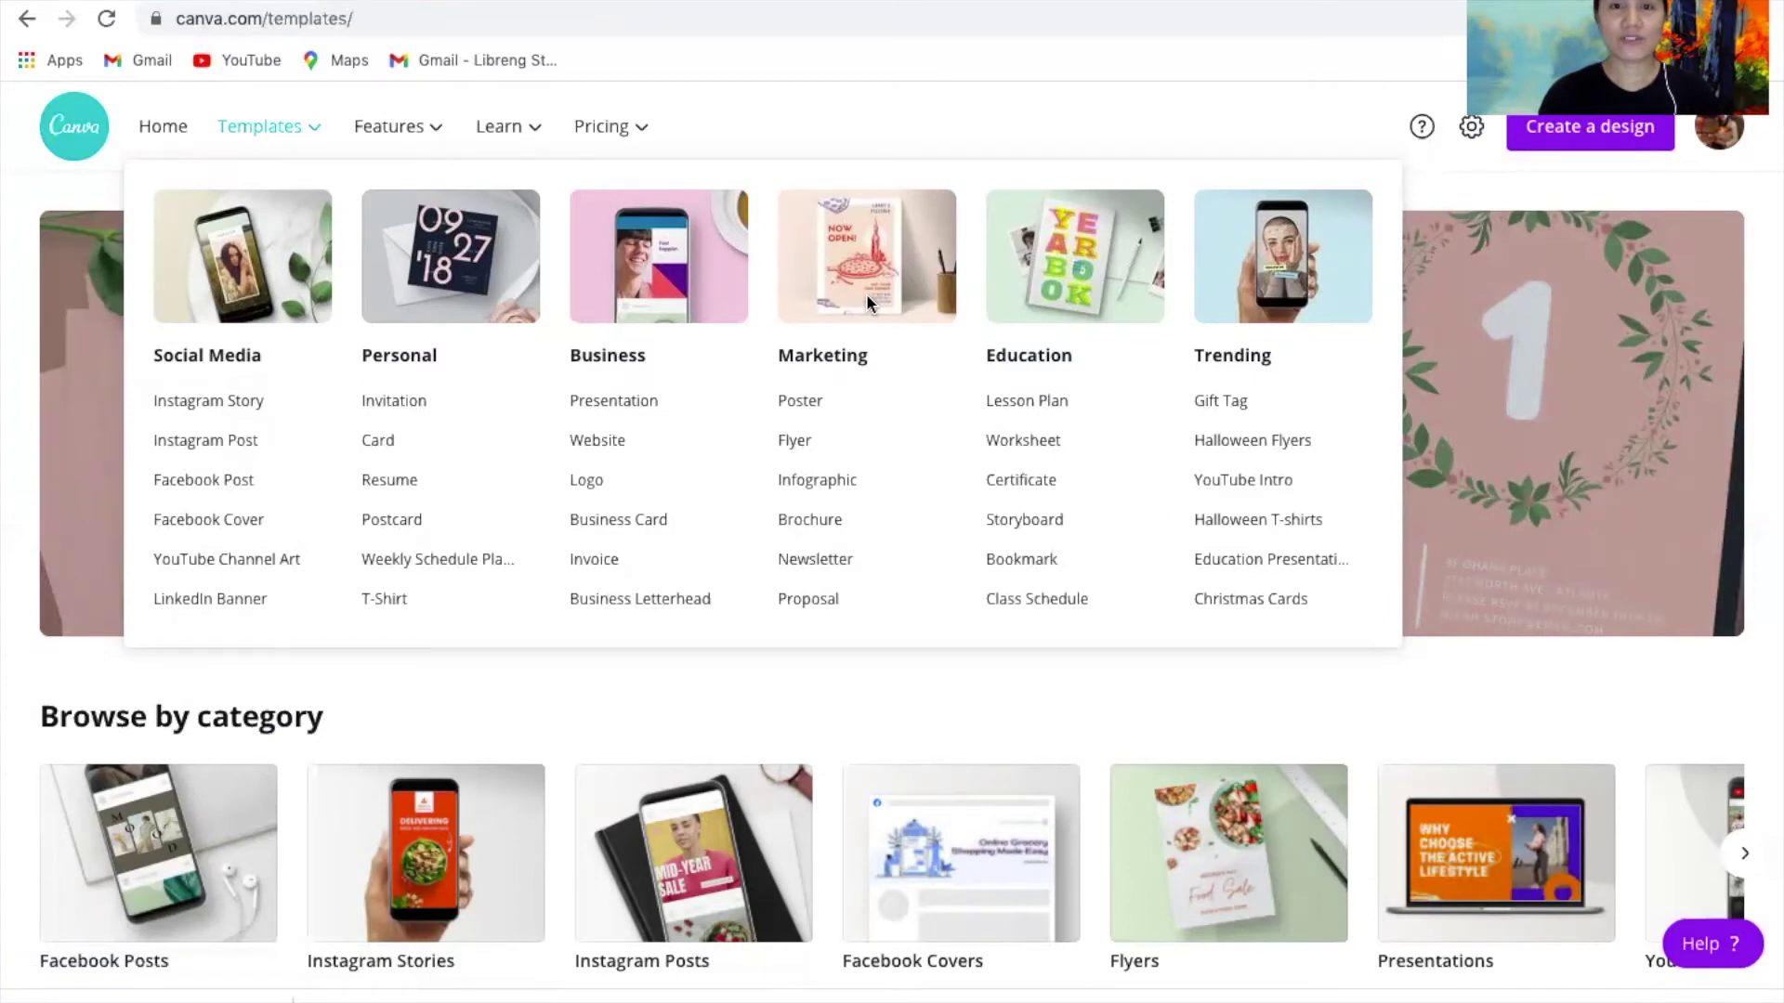
scroll(866, 296, "down", 3)
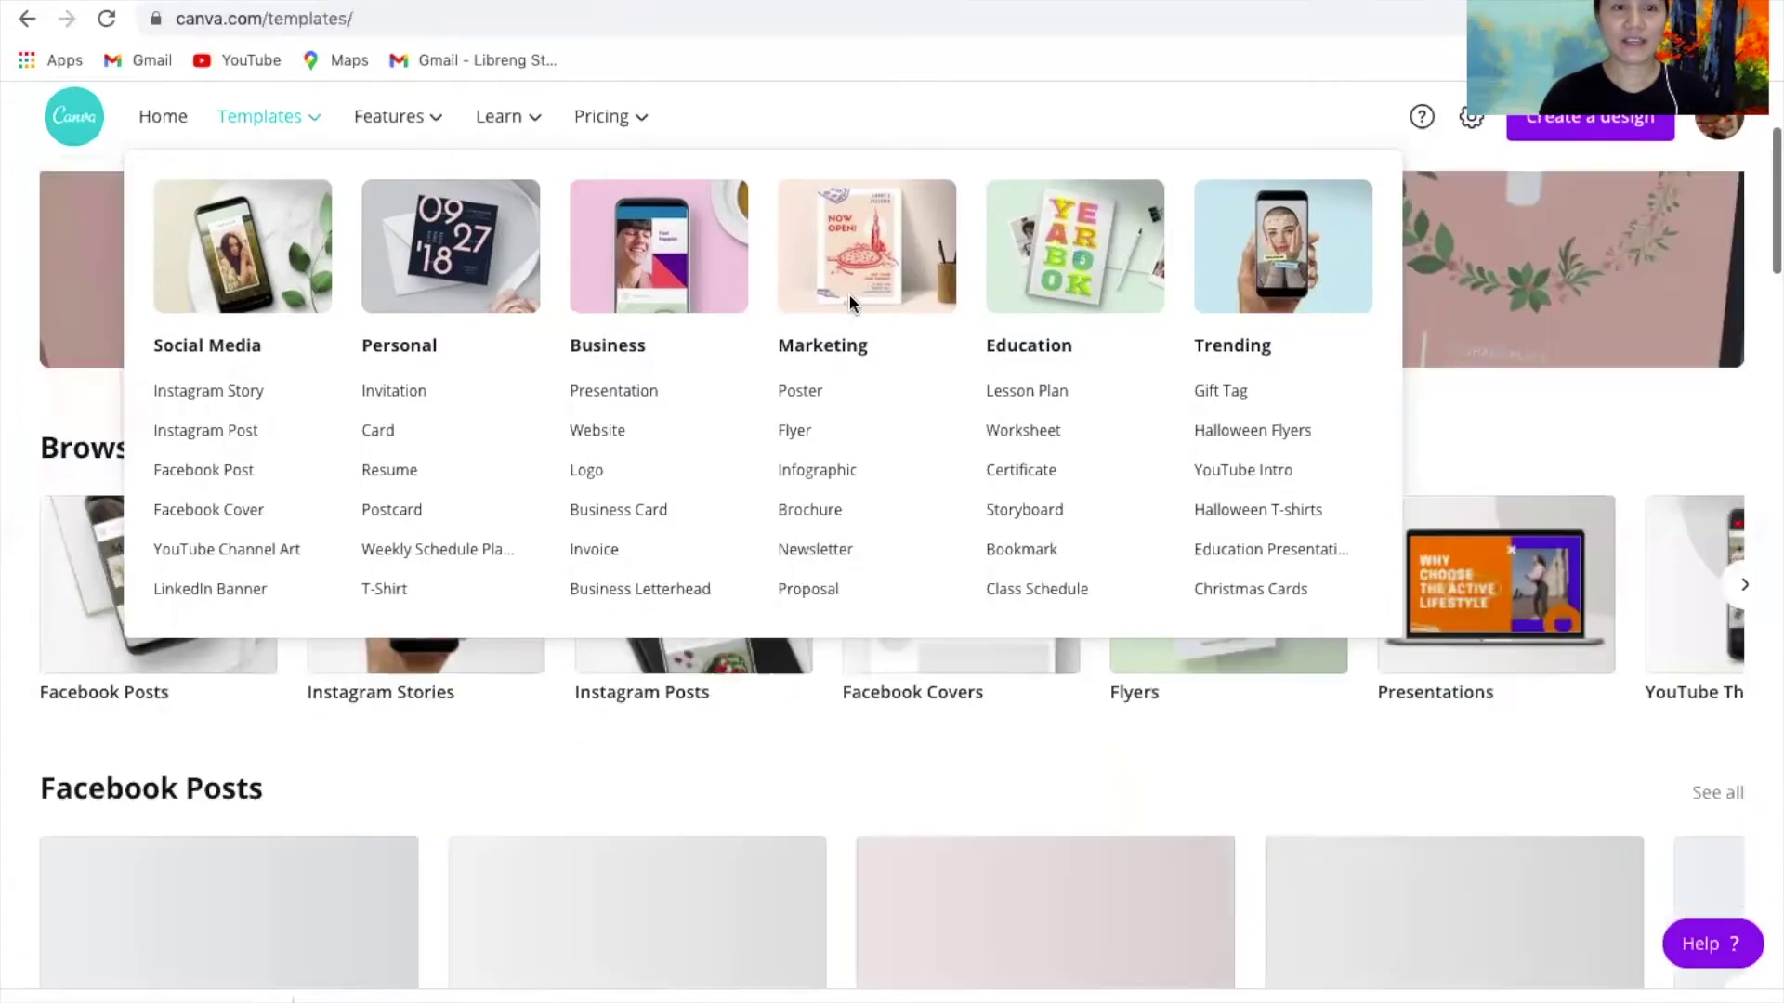
scroll(693, 804, "down", 1)
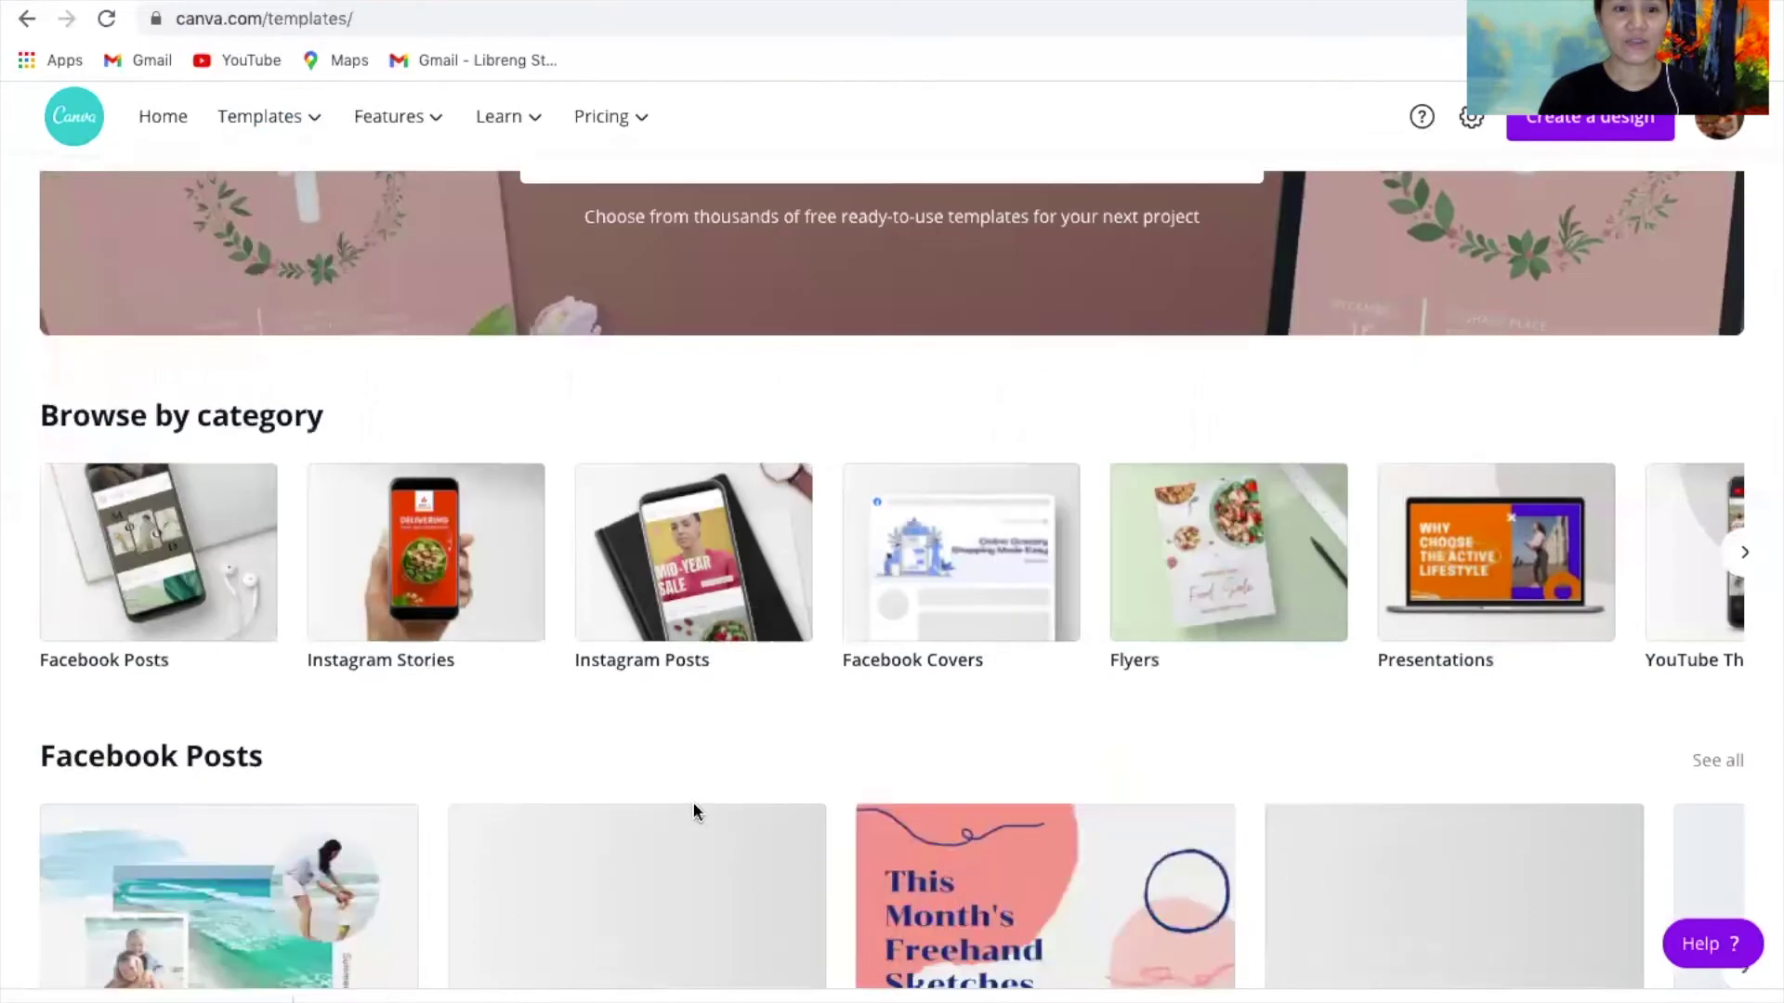
scroll(693, 805, "down", 3)
scroll(693, 808, "down", 2)
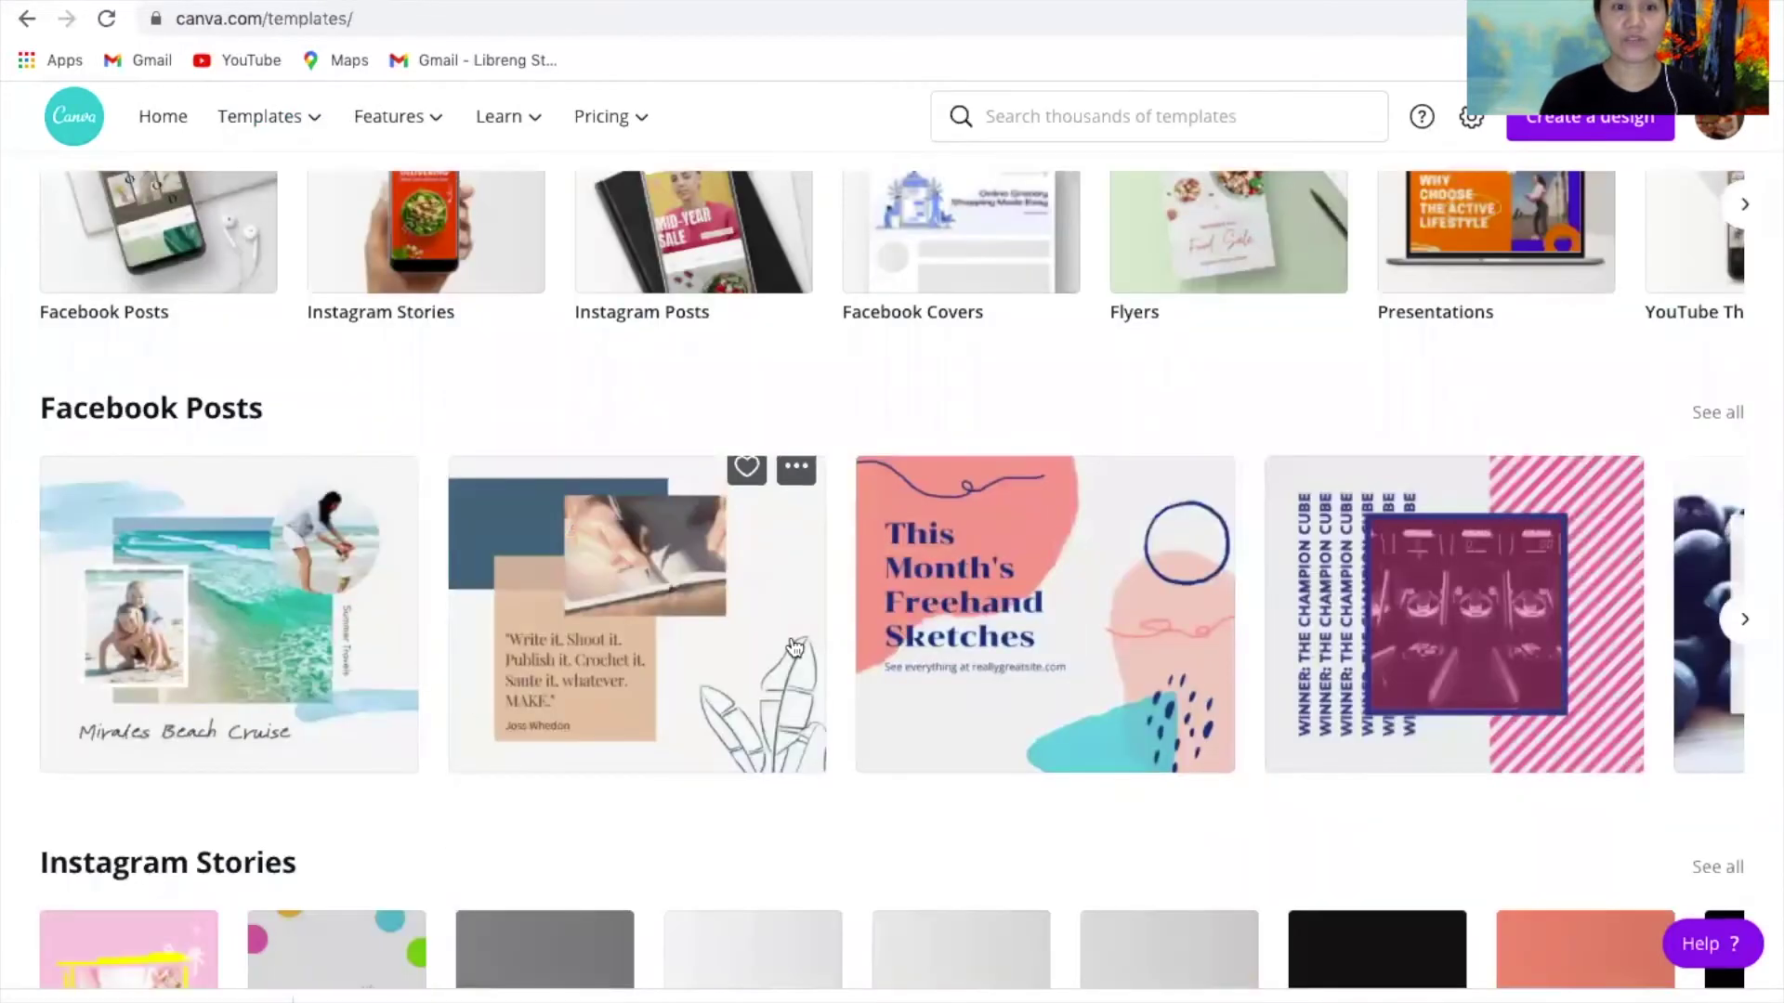
left_click(1745, 620)
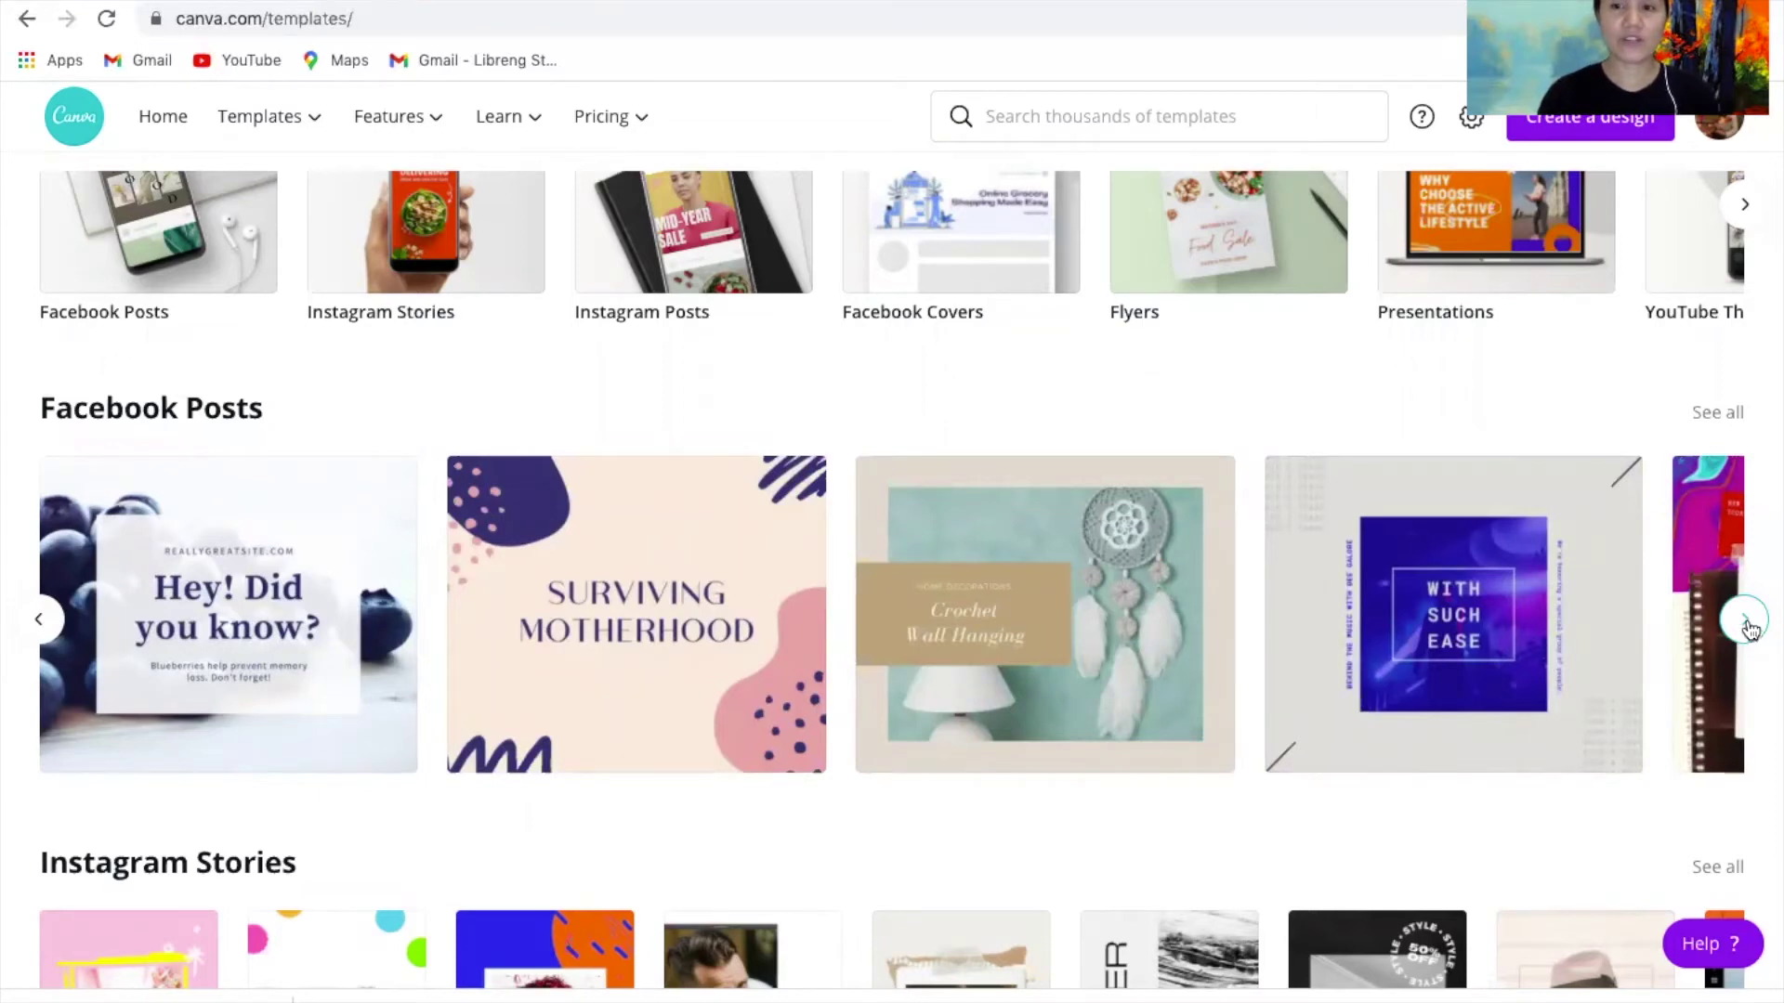
left_click(1748, 624)
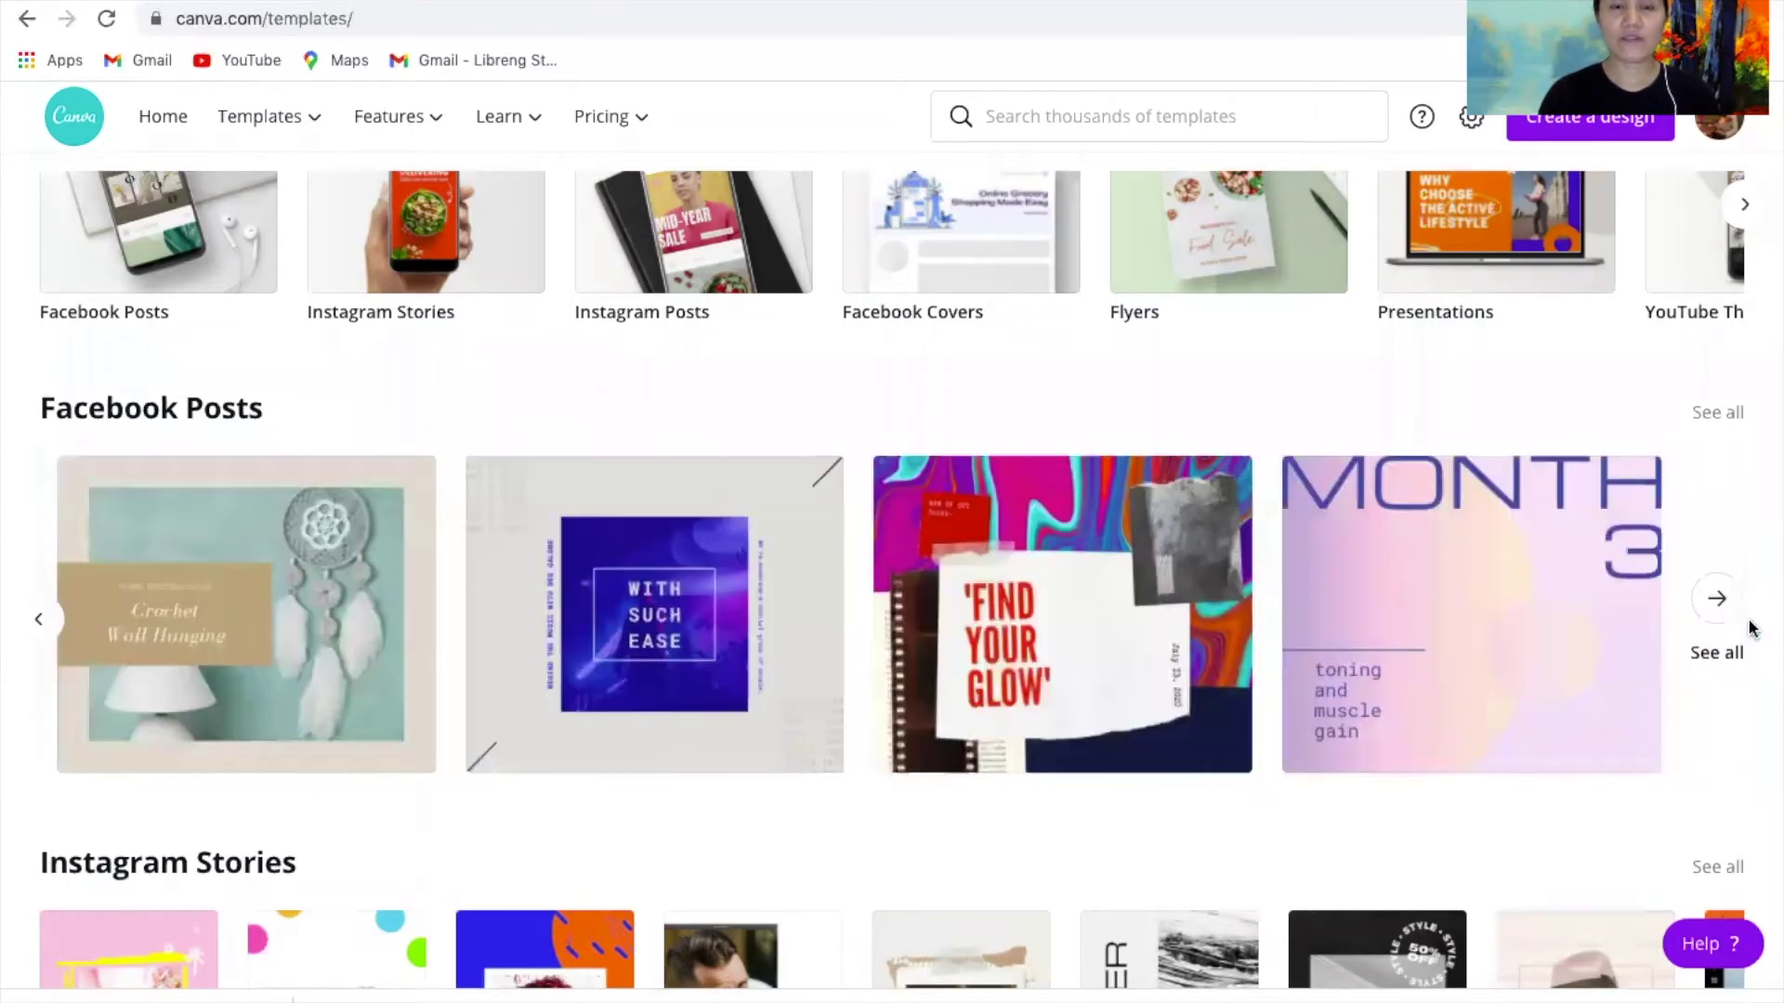
- Browse the Instagram Stories, Instagram Posts, Facebook Covers, Flyers and Presentations templates
scroll(1513, 637, "down", 2)
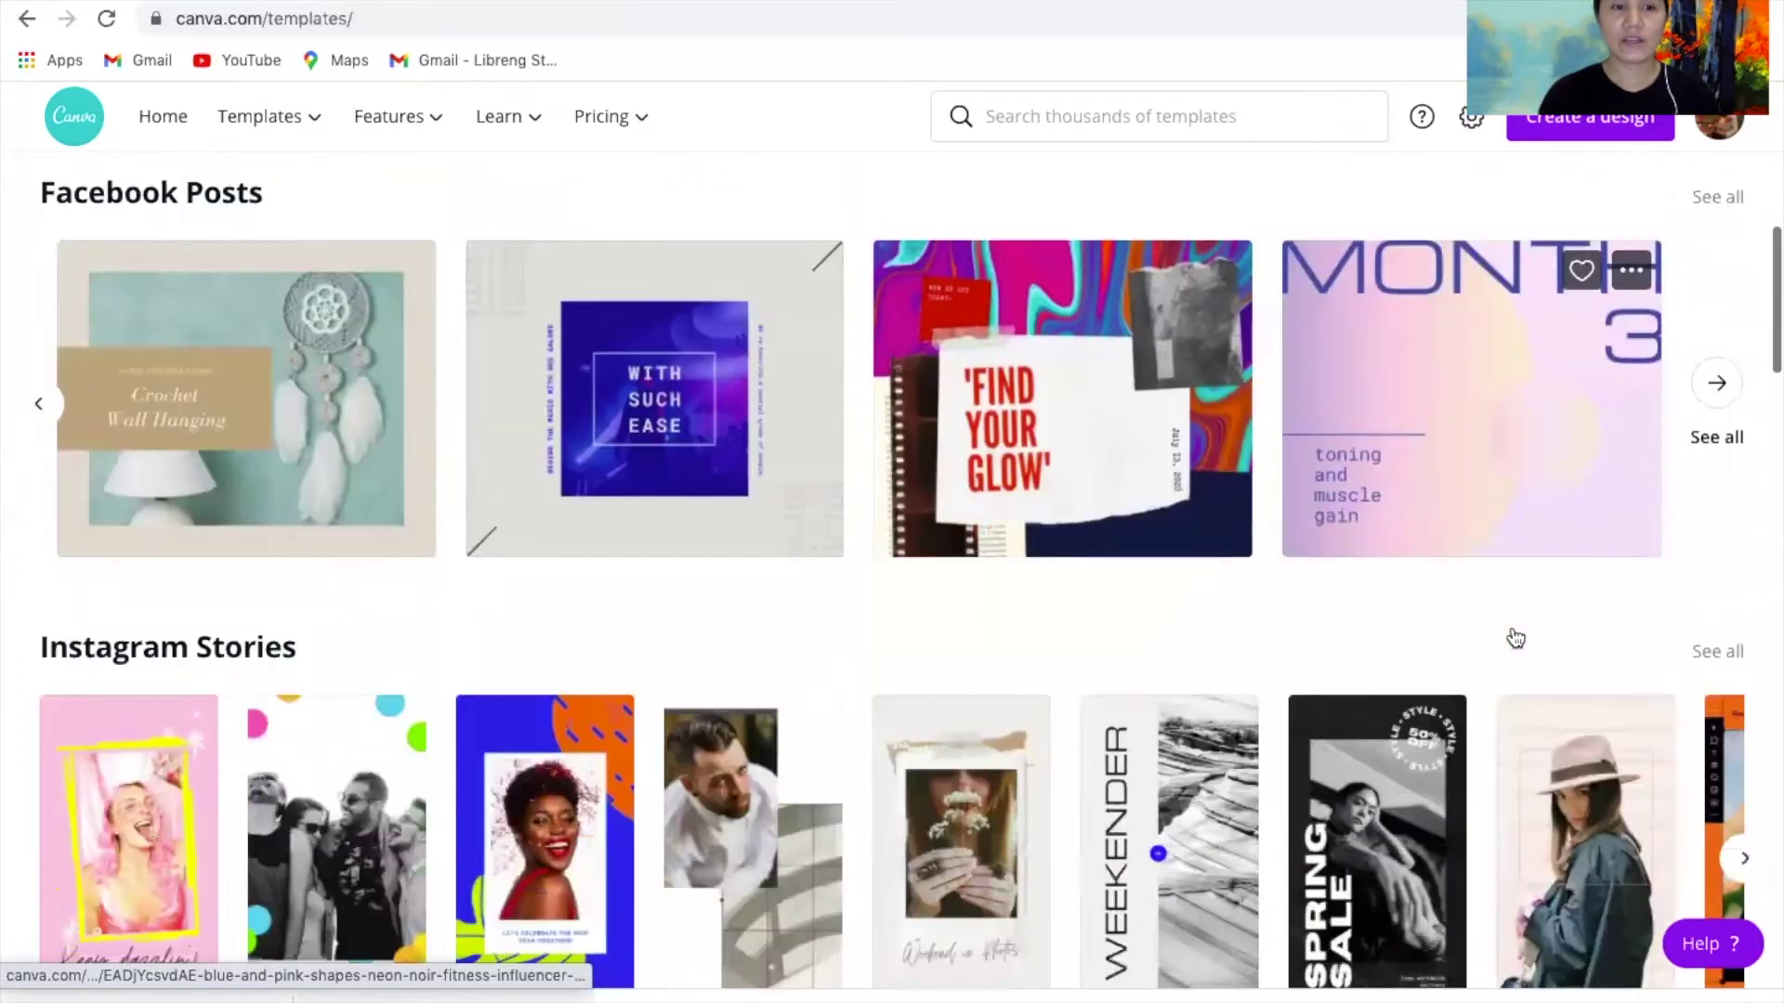
scroll(1516, 637, "down", 2)
scroll(1515, 638, "down", 2)
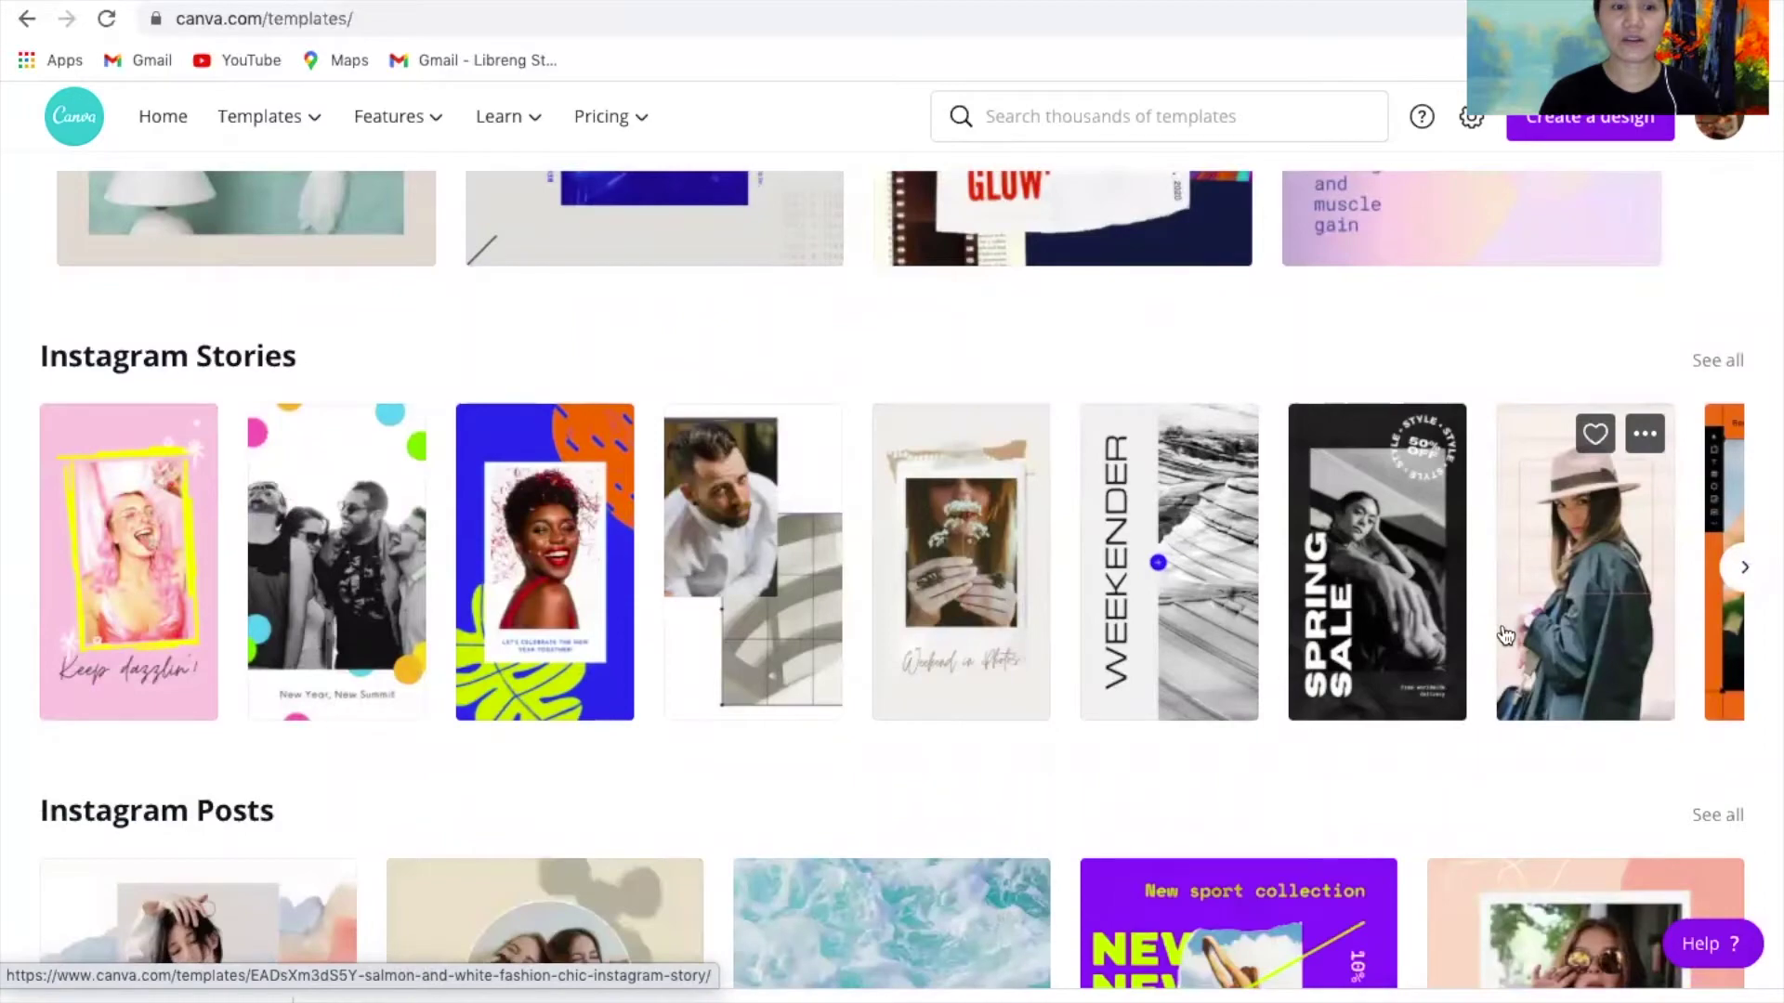
scroll(1506, 637, "down", 6)
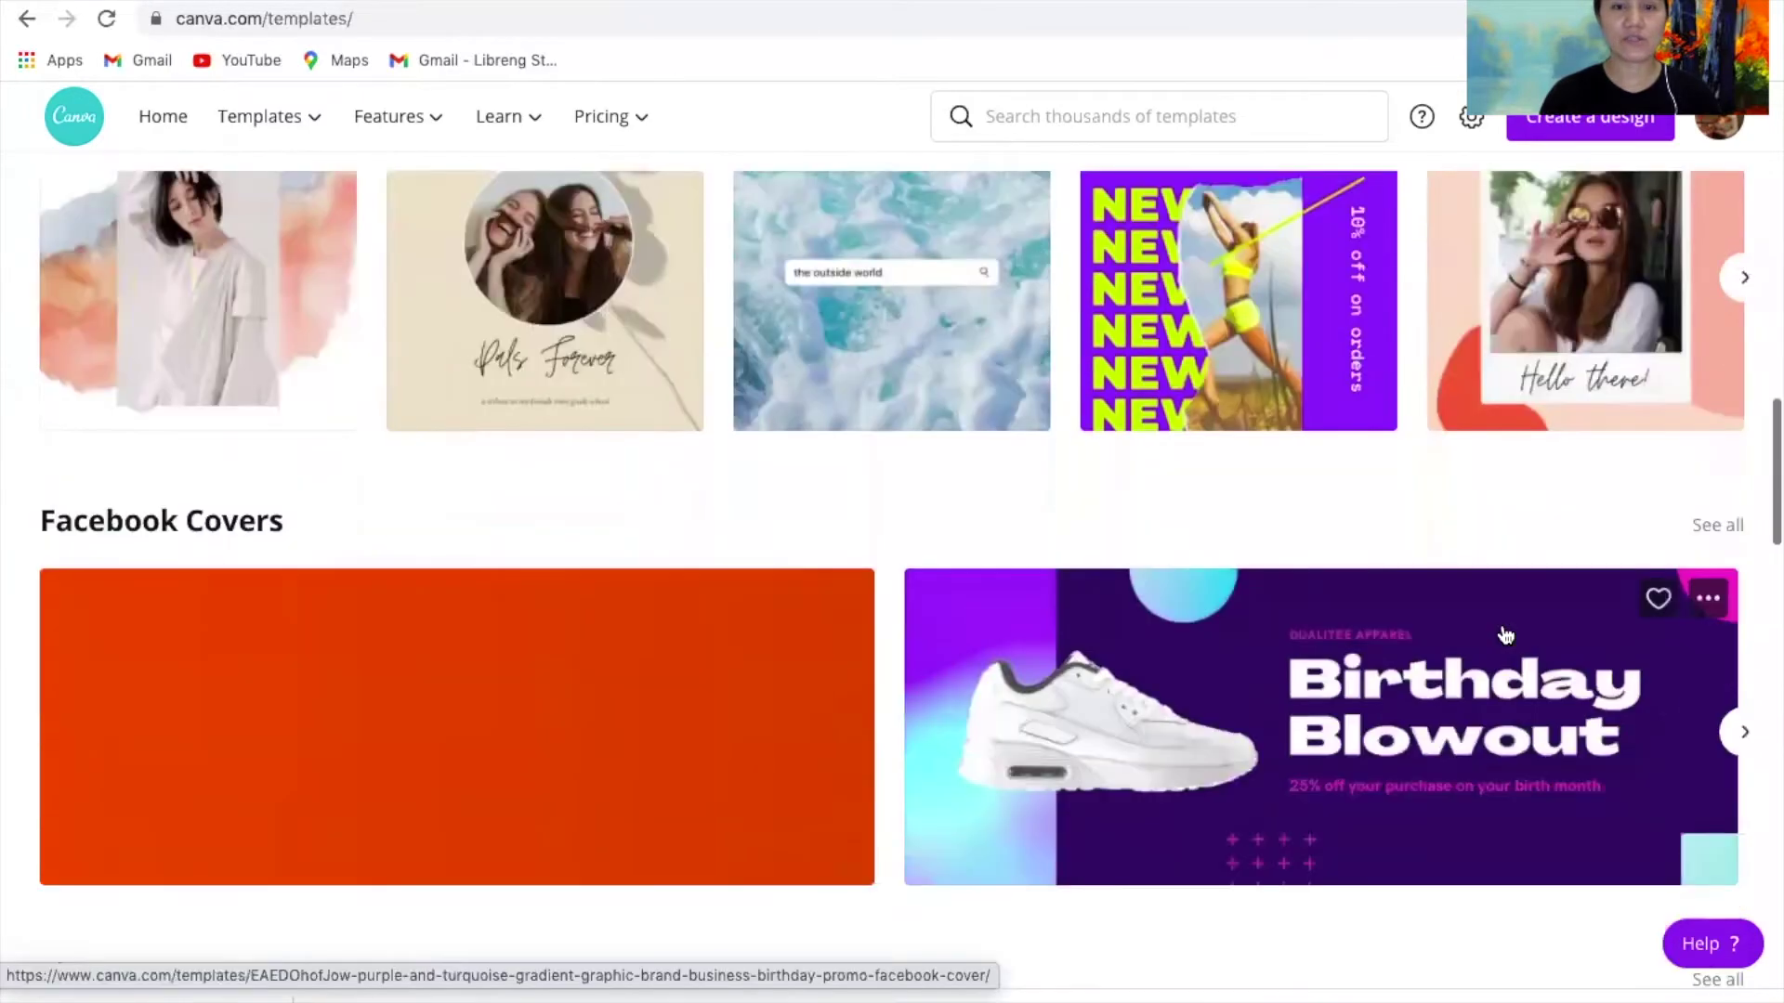
scroll(1507, 635, "down", 2)
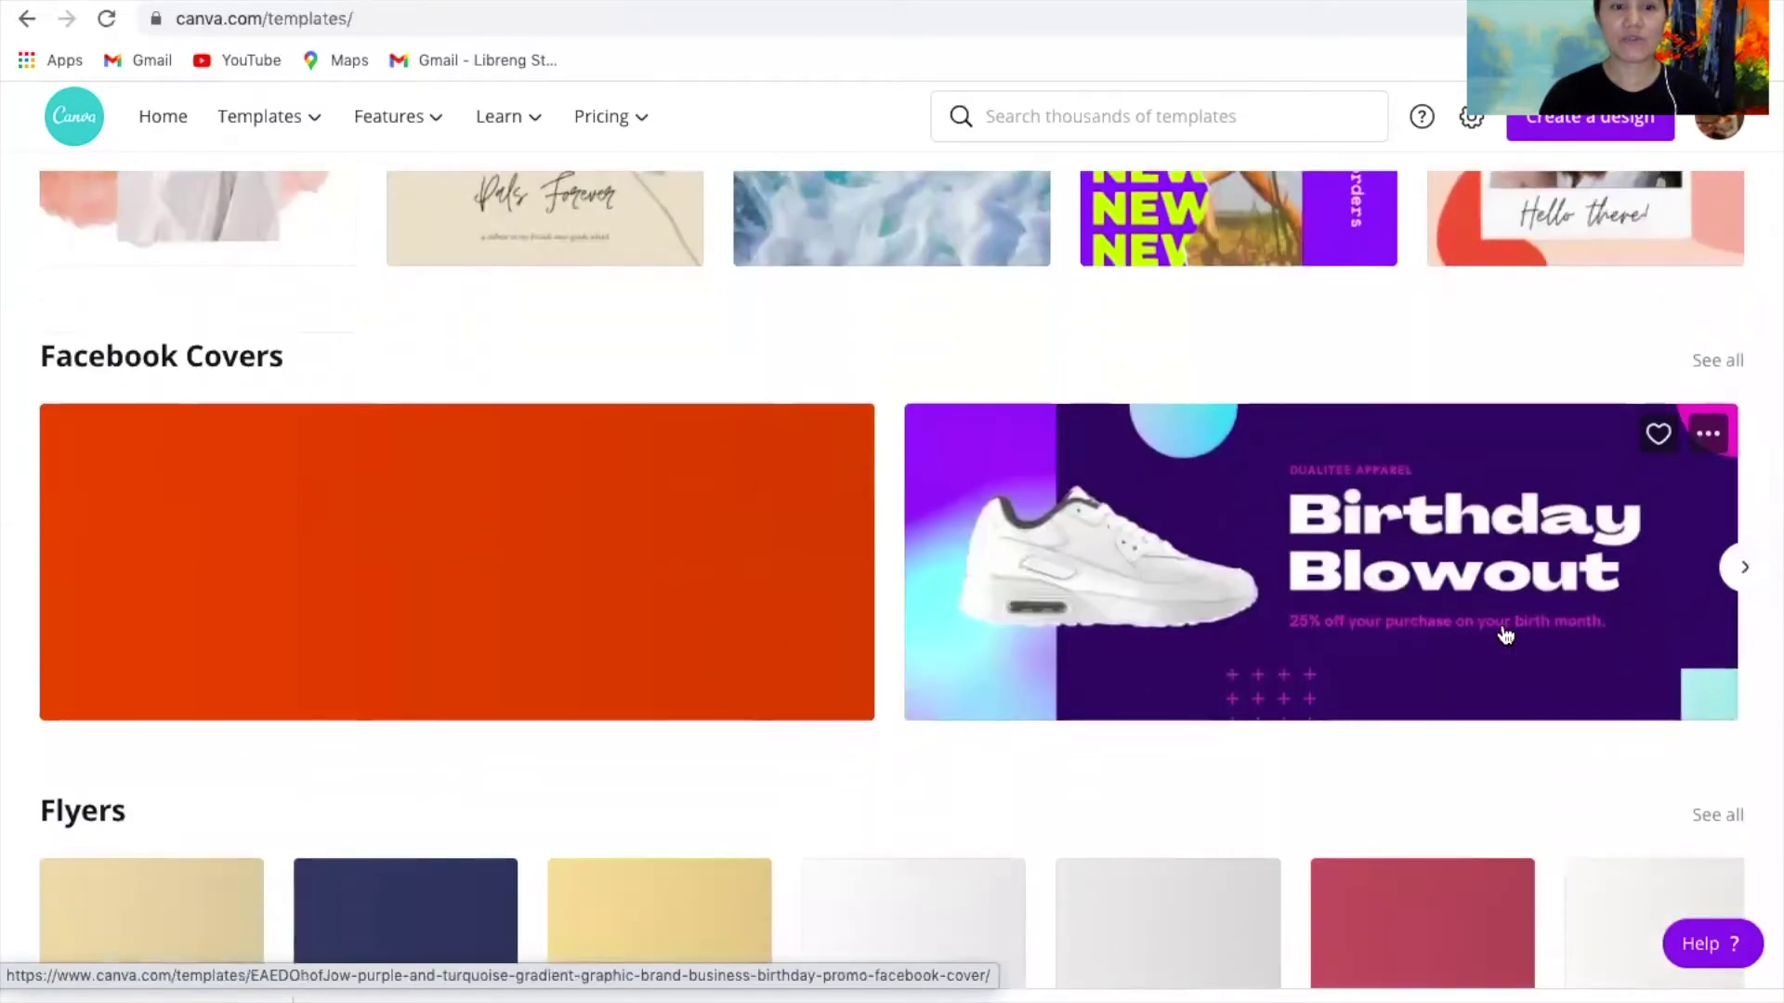
scroll(1506, 636, "down", 6)
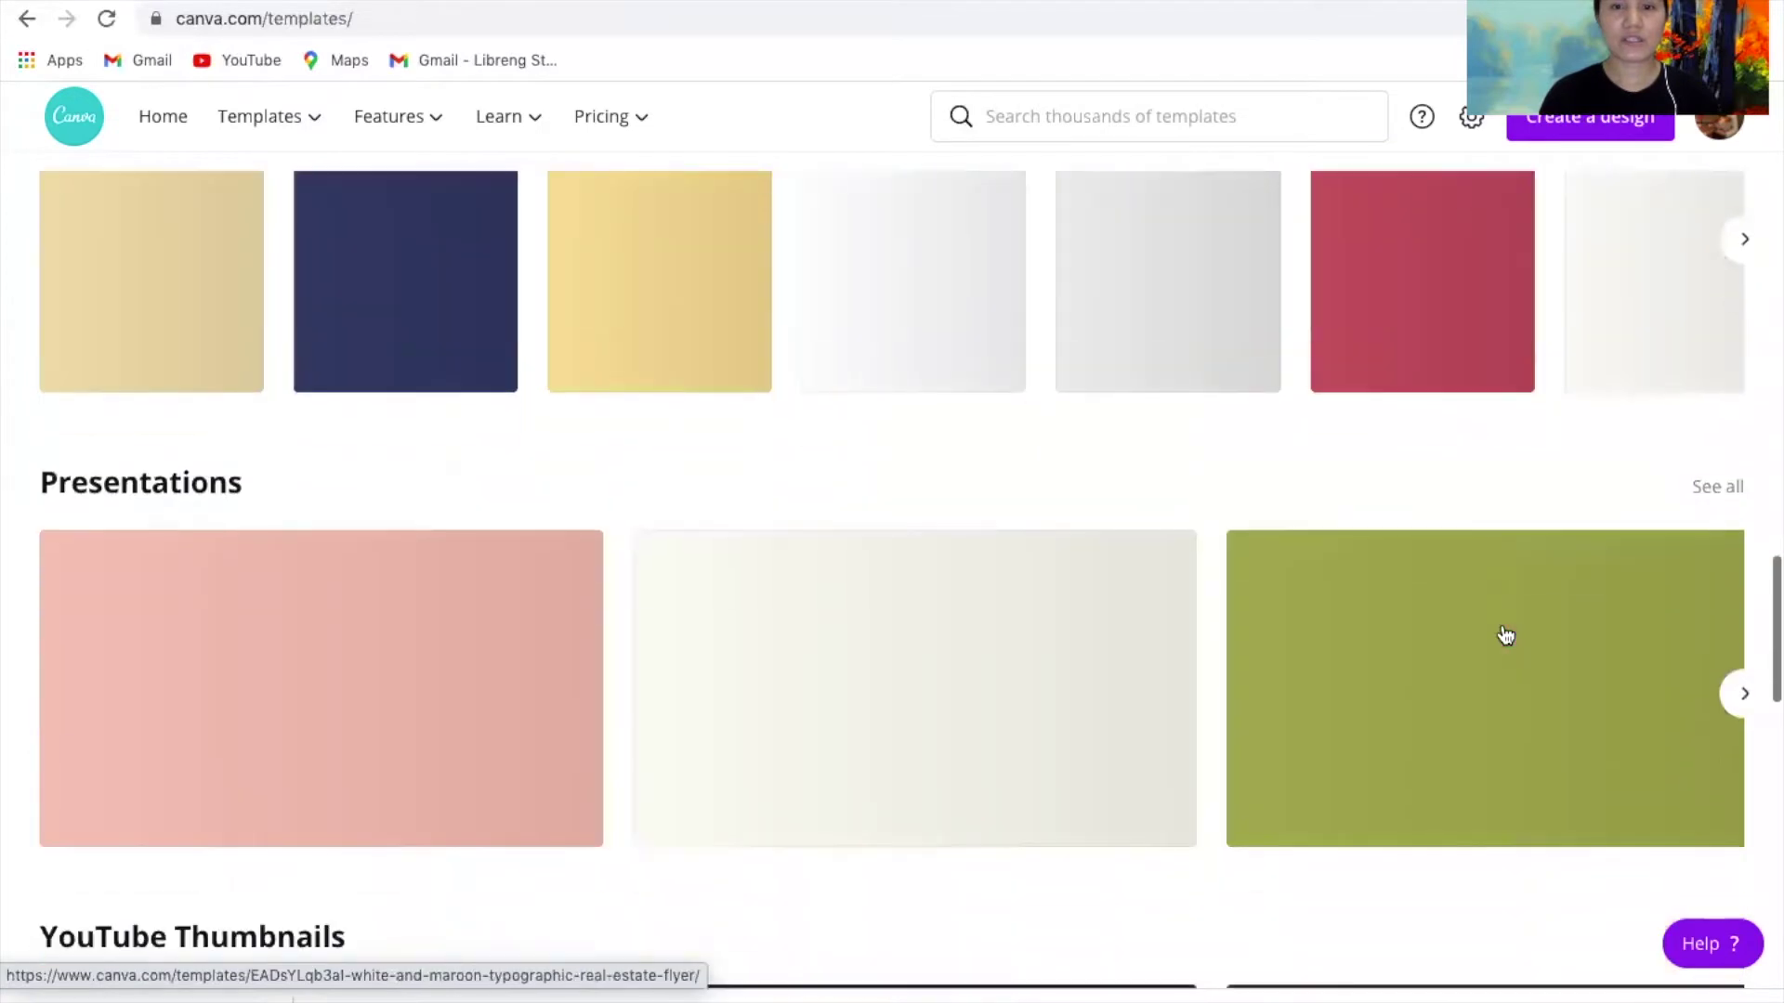
scroll(1506, 636, "down", 1)
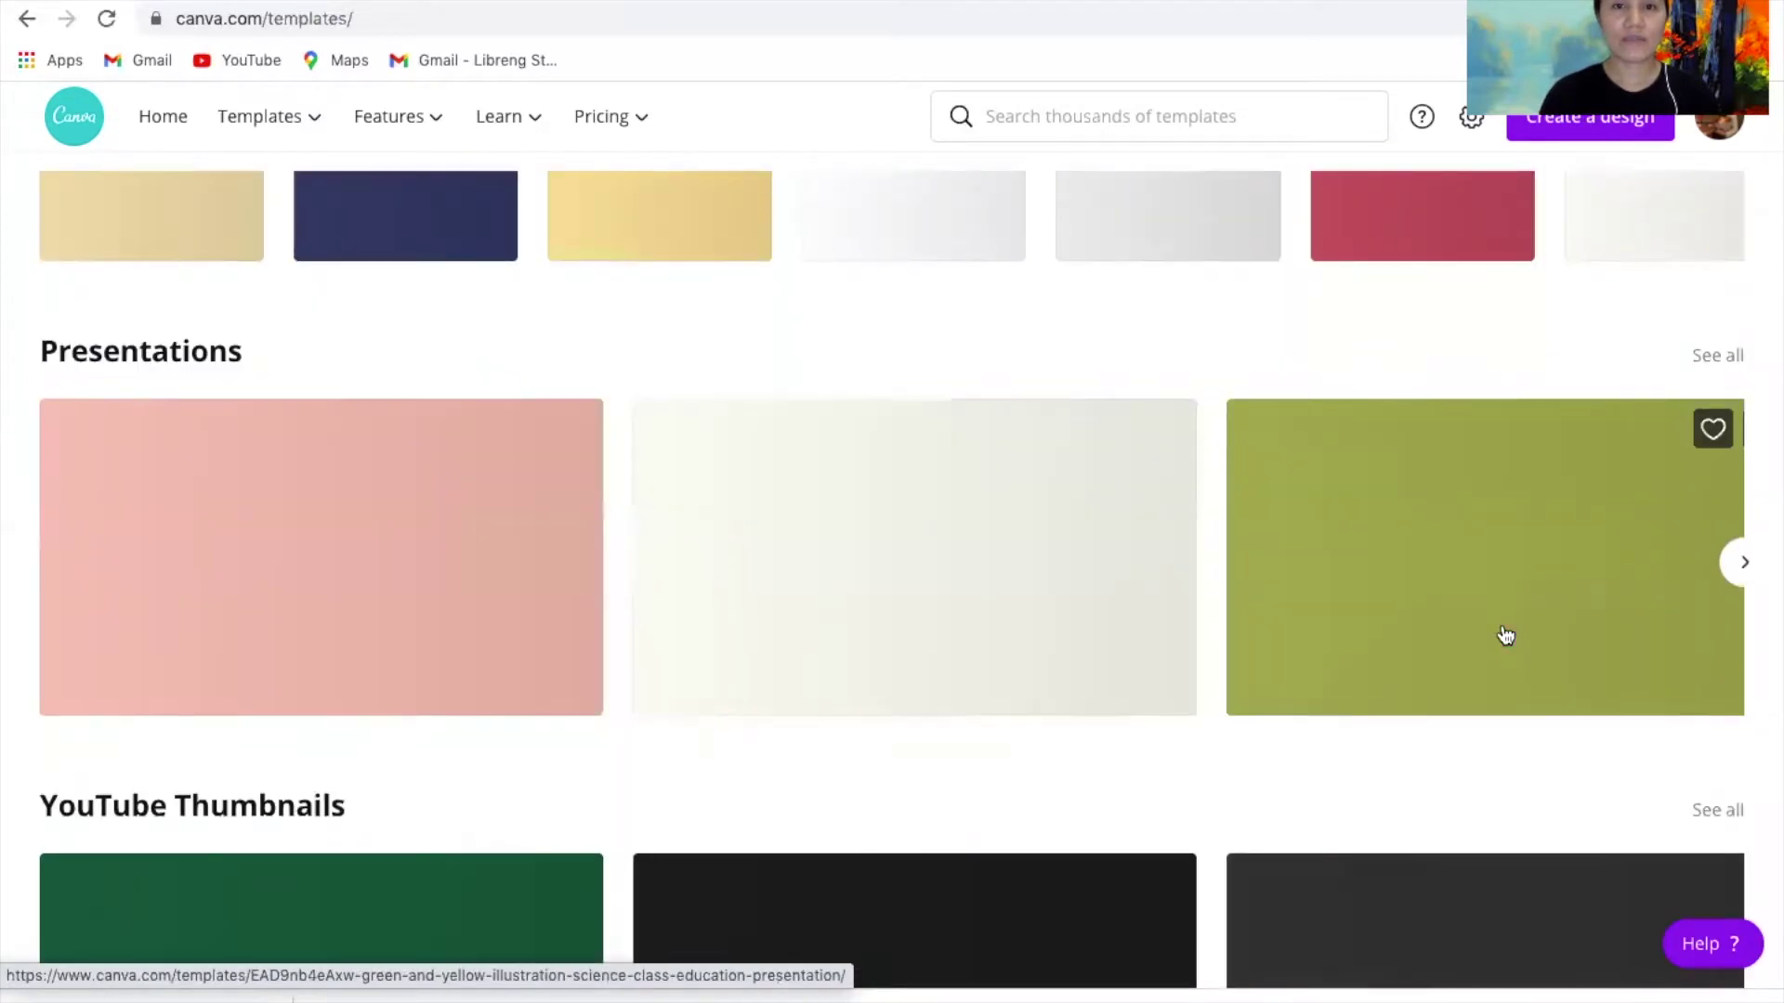
scroll(1507, 636, "up", 4)
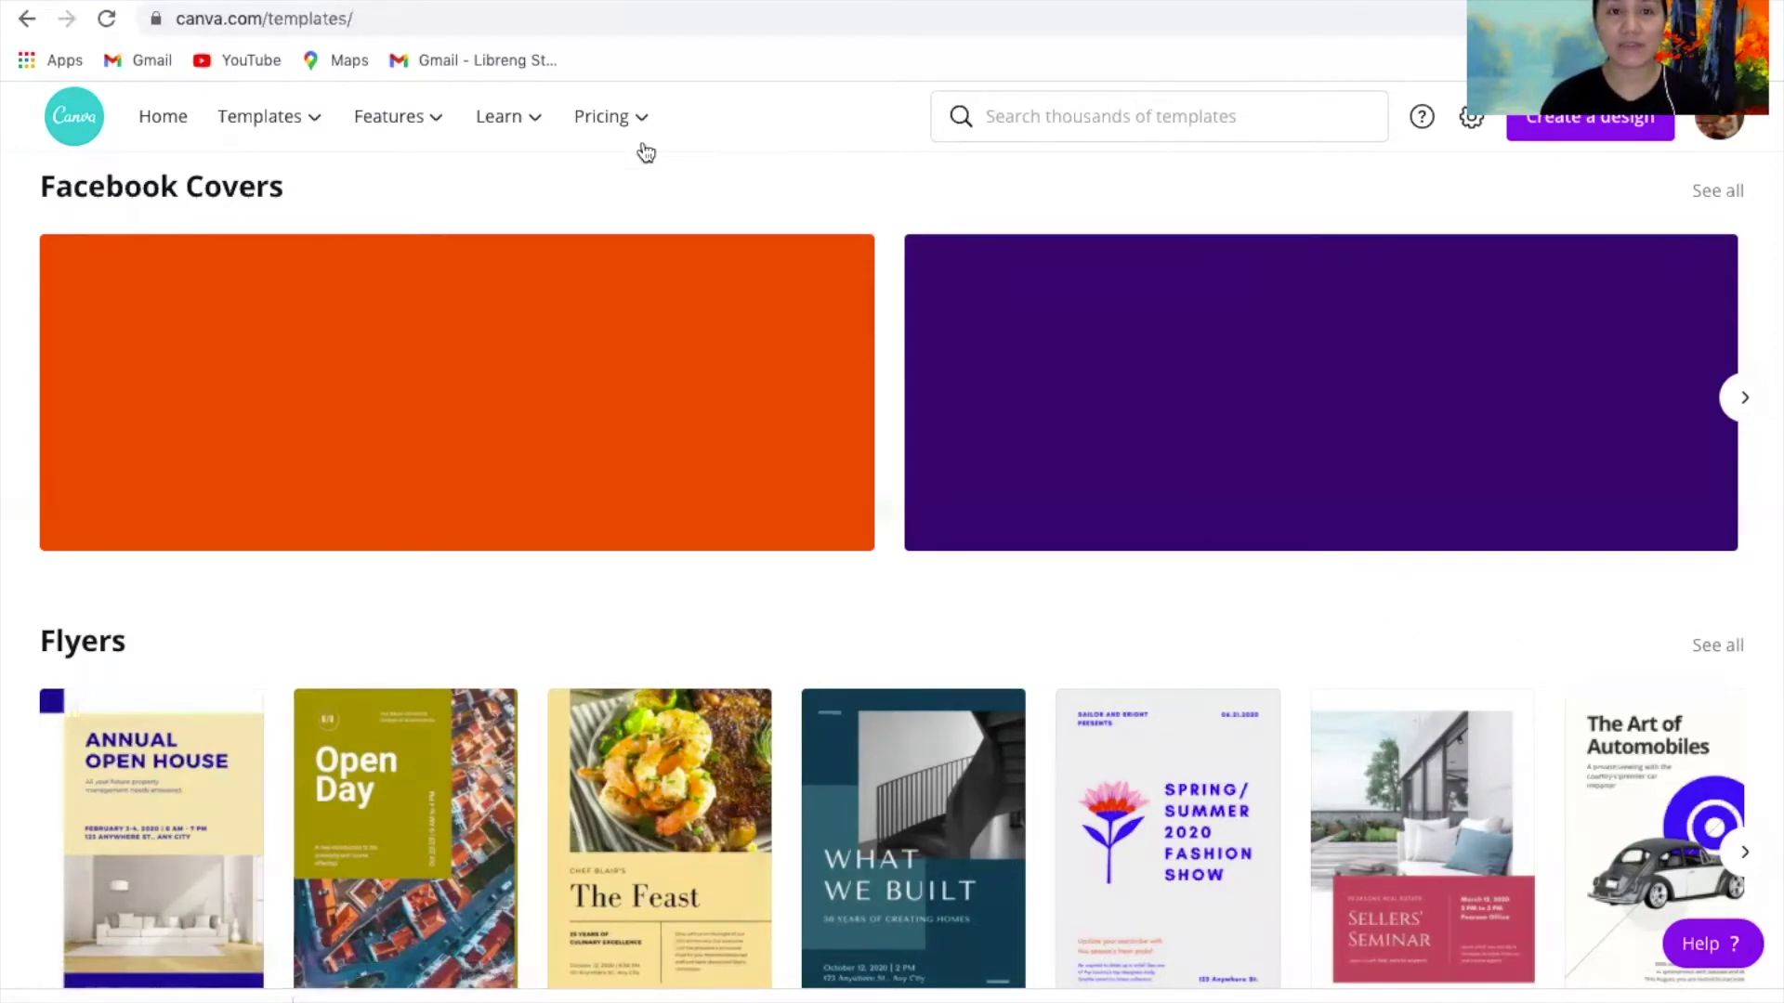
- Open the Graphic Design Basics course from the learning resources and pause its Design to communicate video
mouse_move(537, 129)
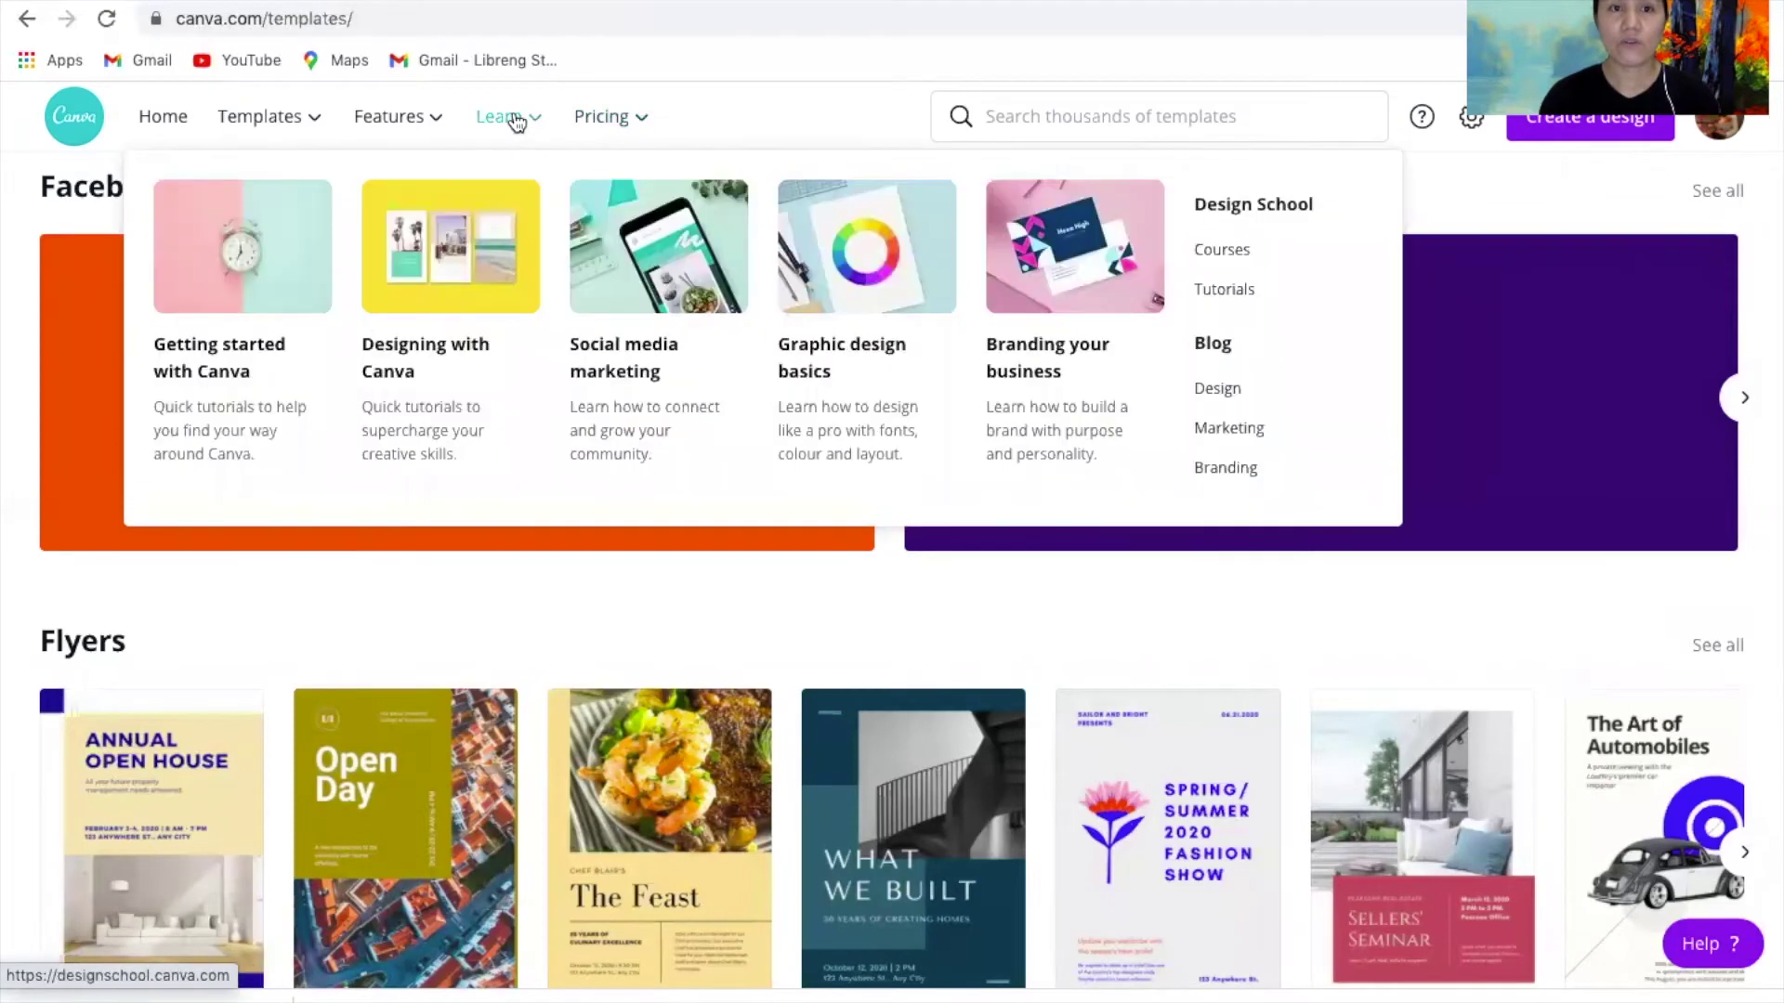
left_click(860, 273)
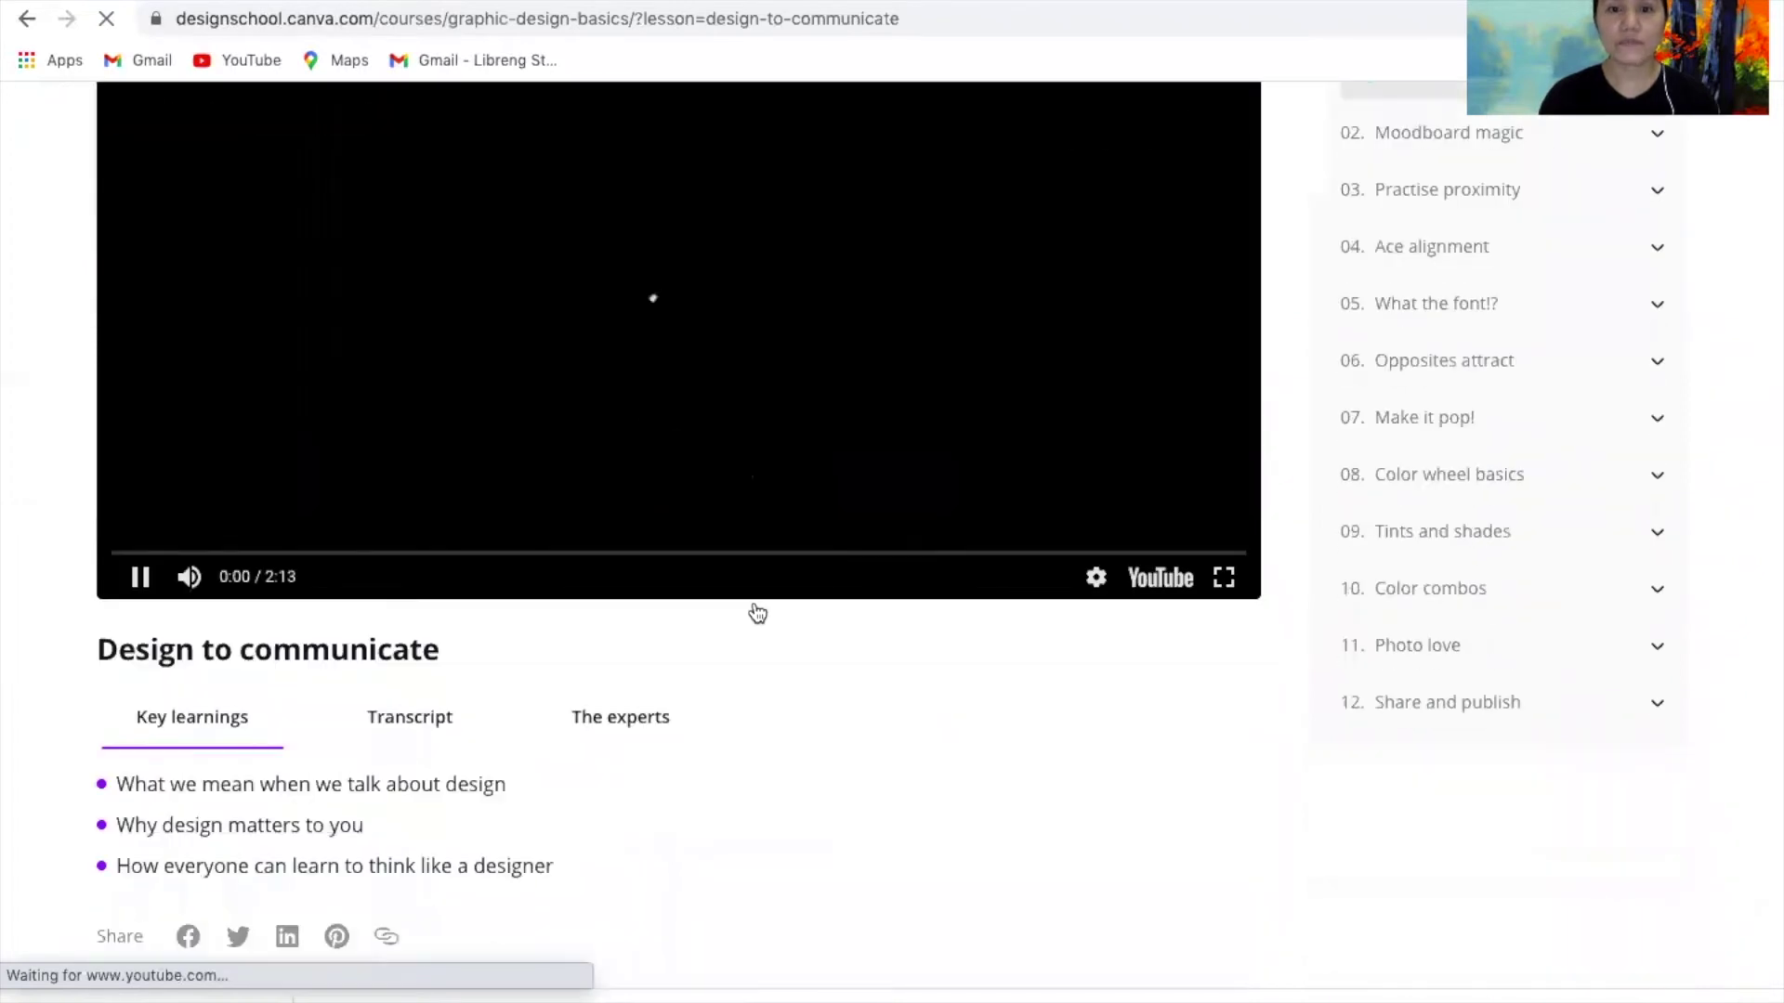
scroll(757, 613, "up", 3)
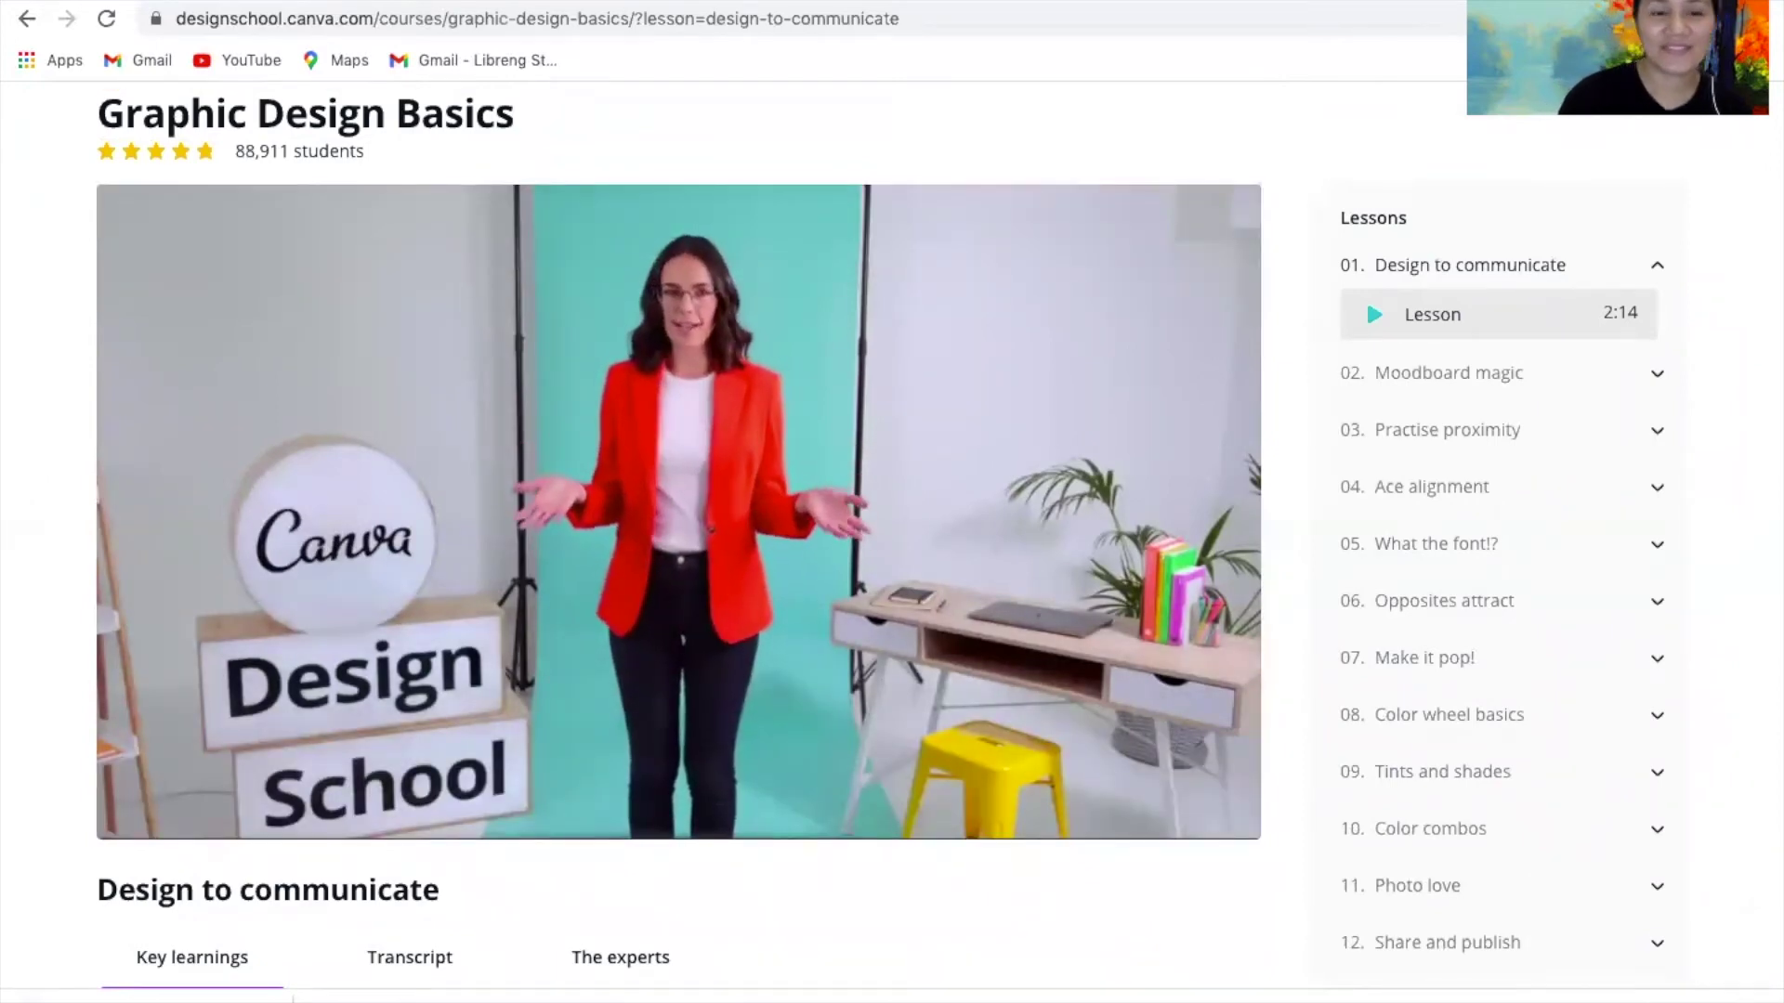
left_click(723, 532)
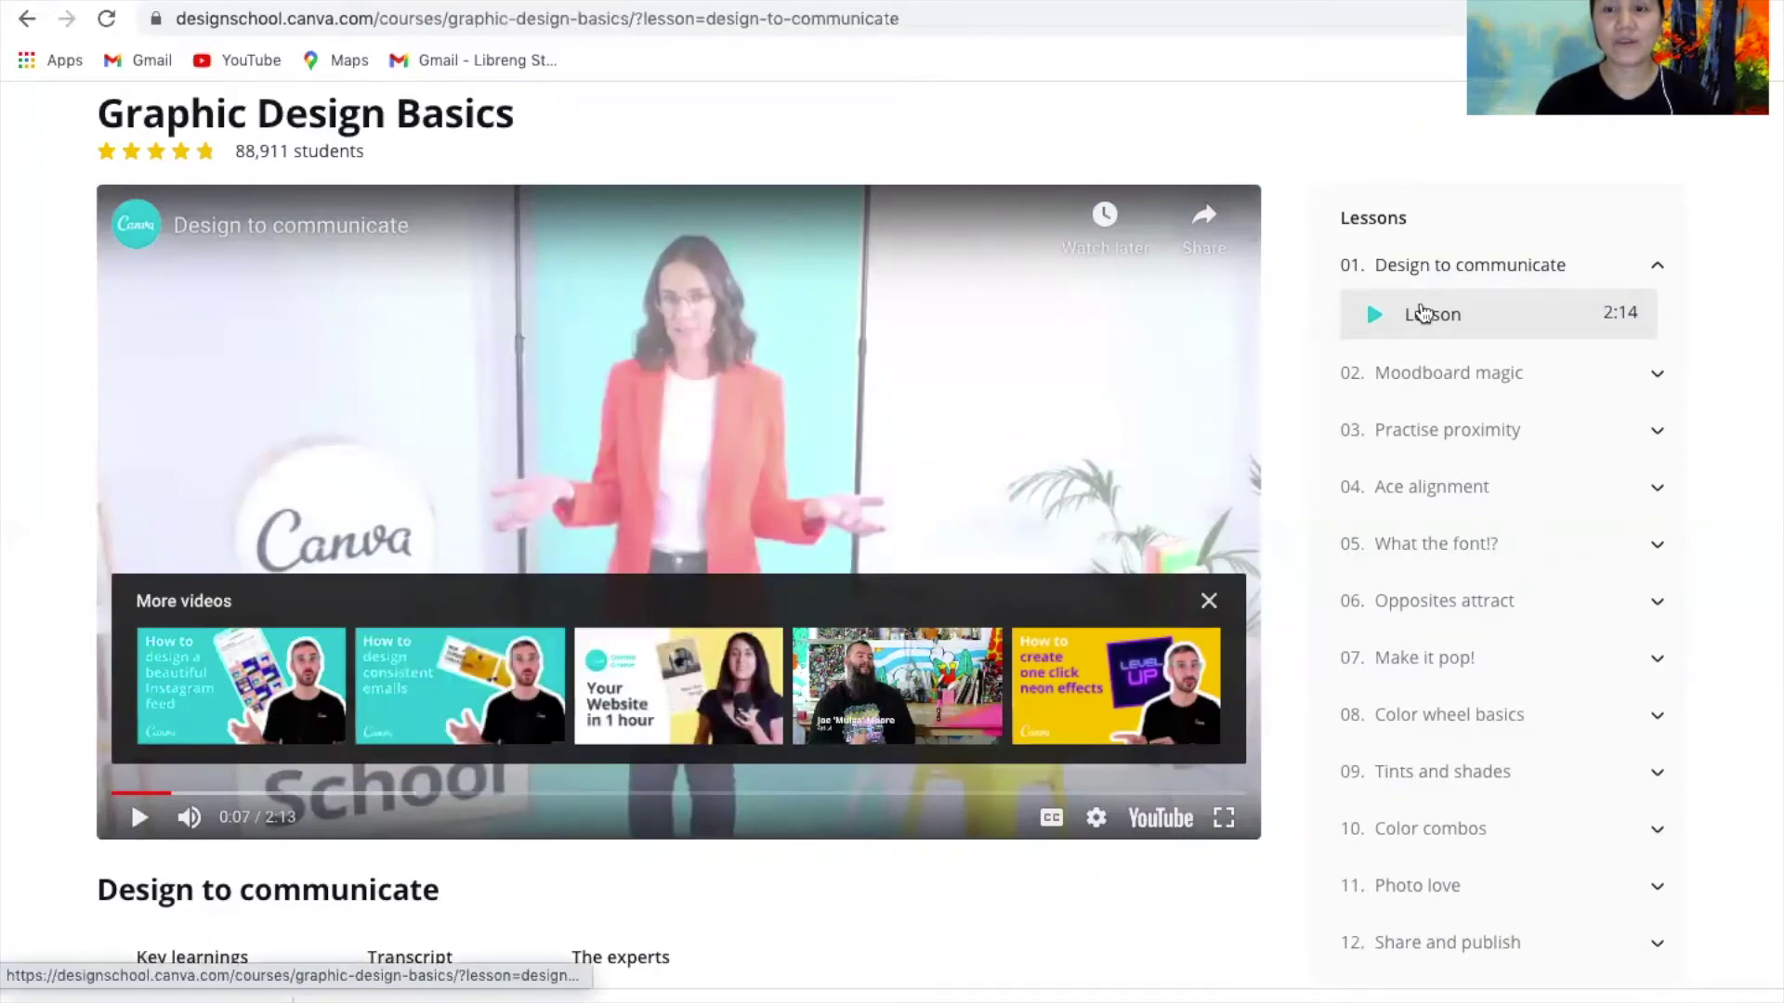
- Open the activity of lesson 05, What the font!?, and look over its description and key learnings
left_click(1465, 555)
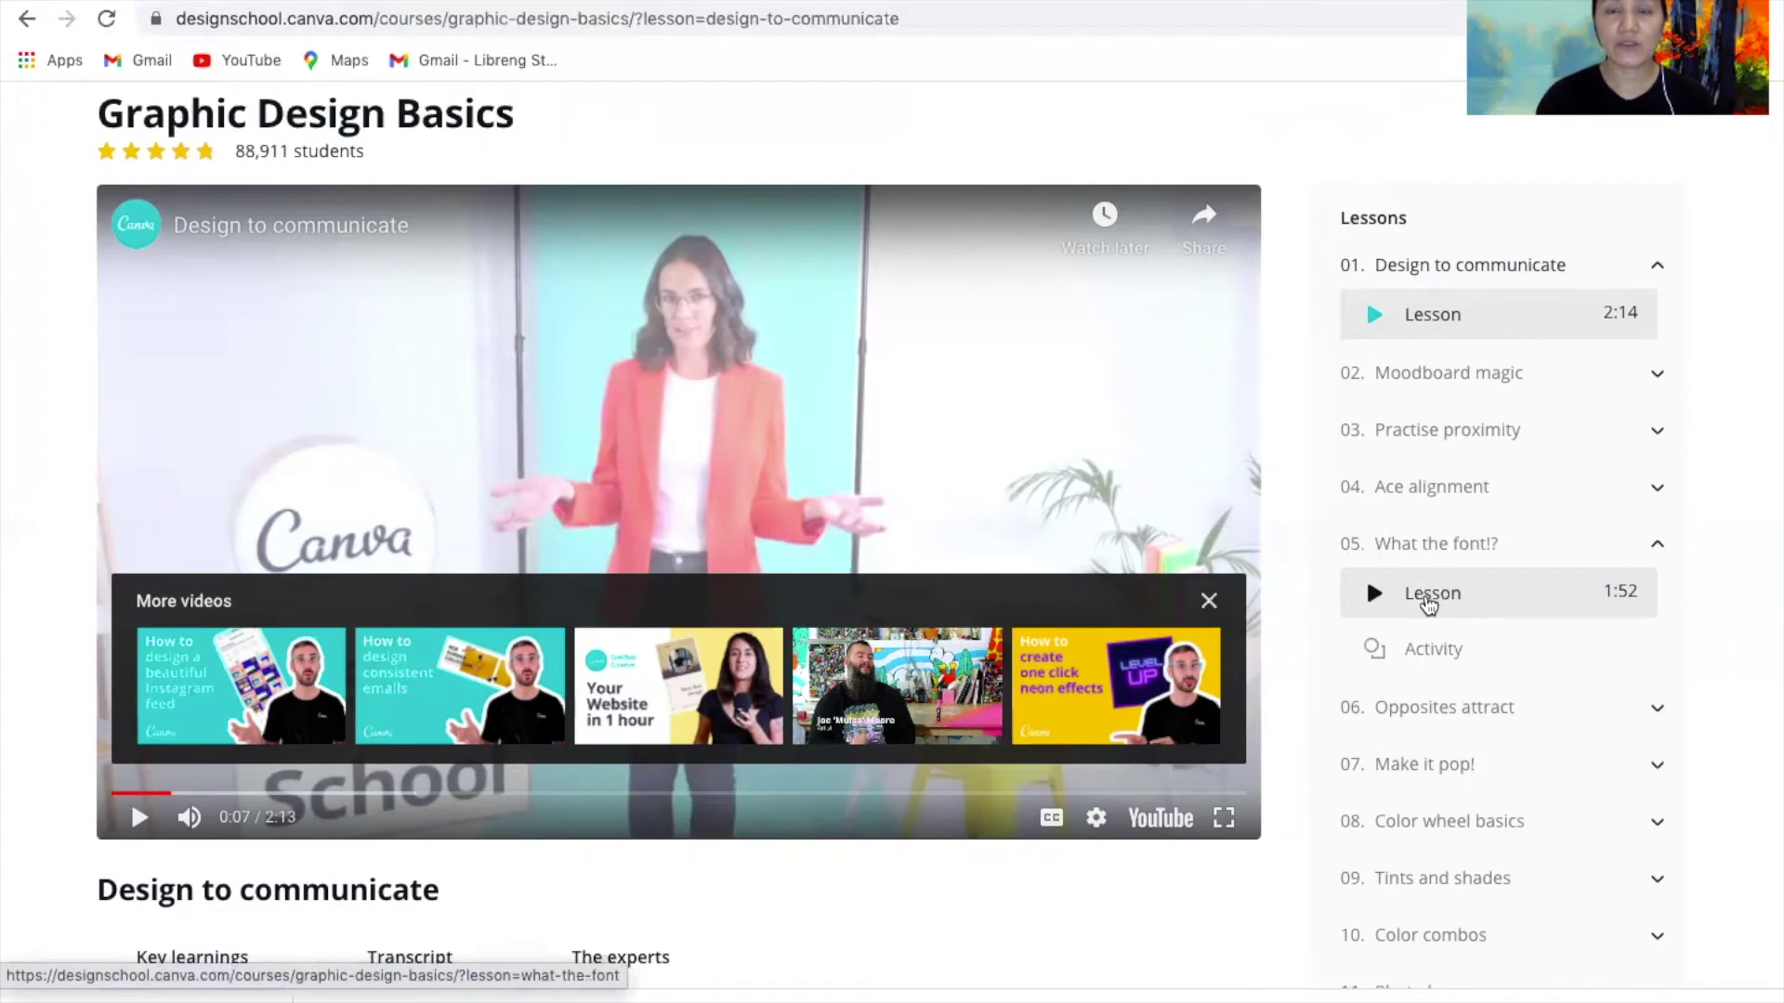
left_click(1435, 657)
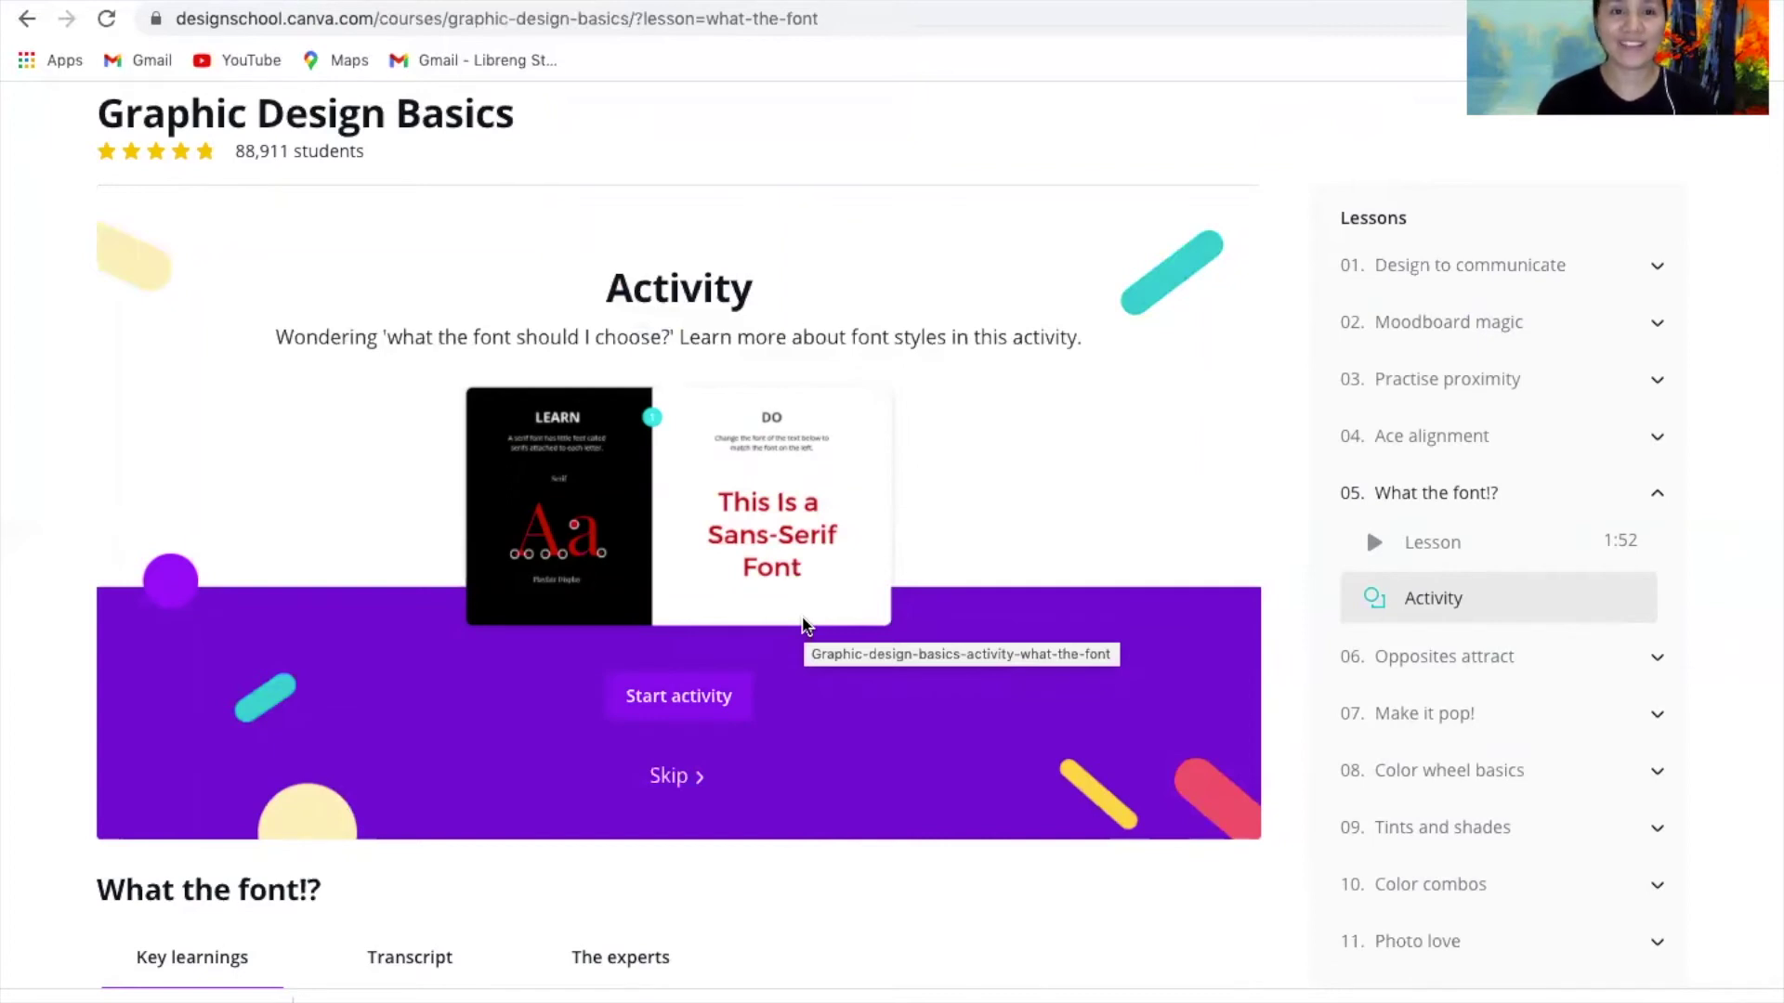
scroll(804, 625, "down", 2)
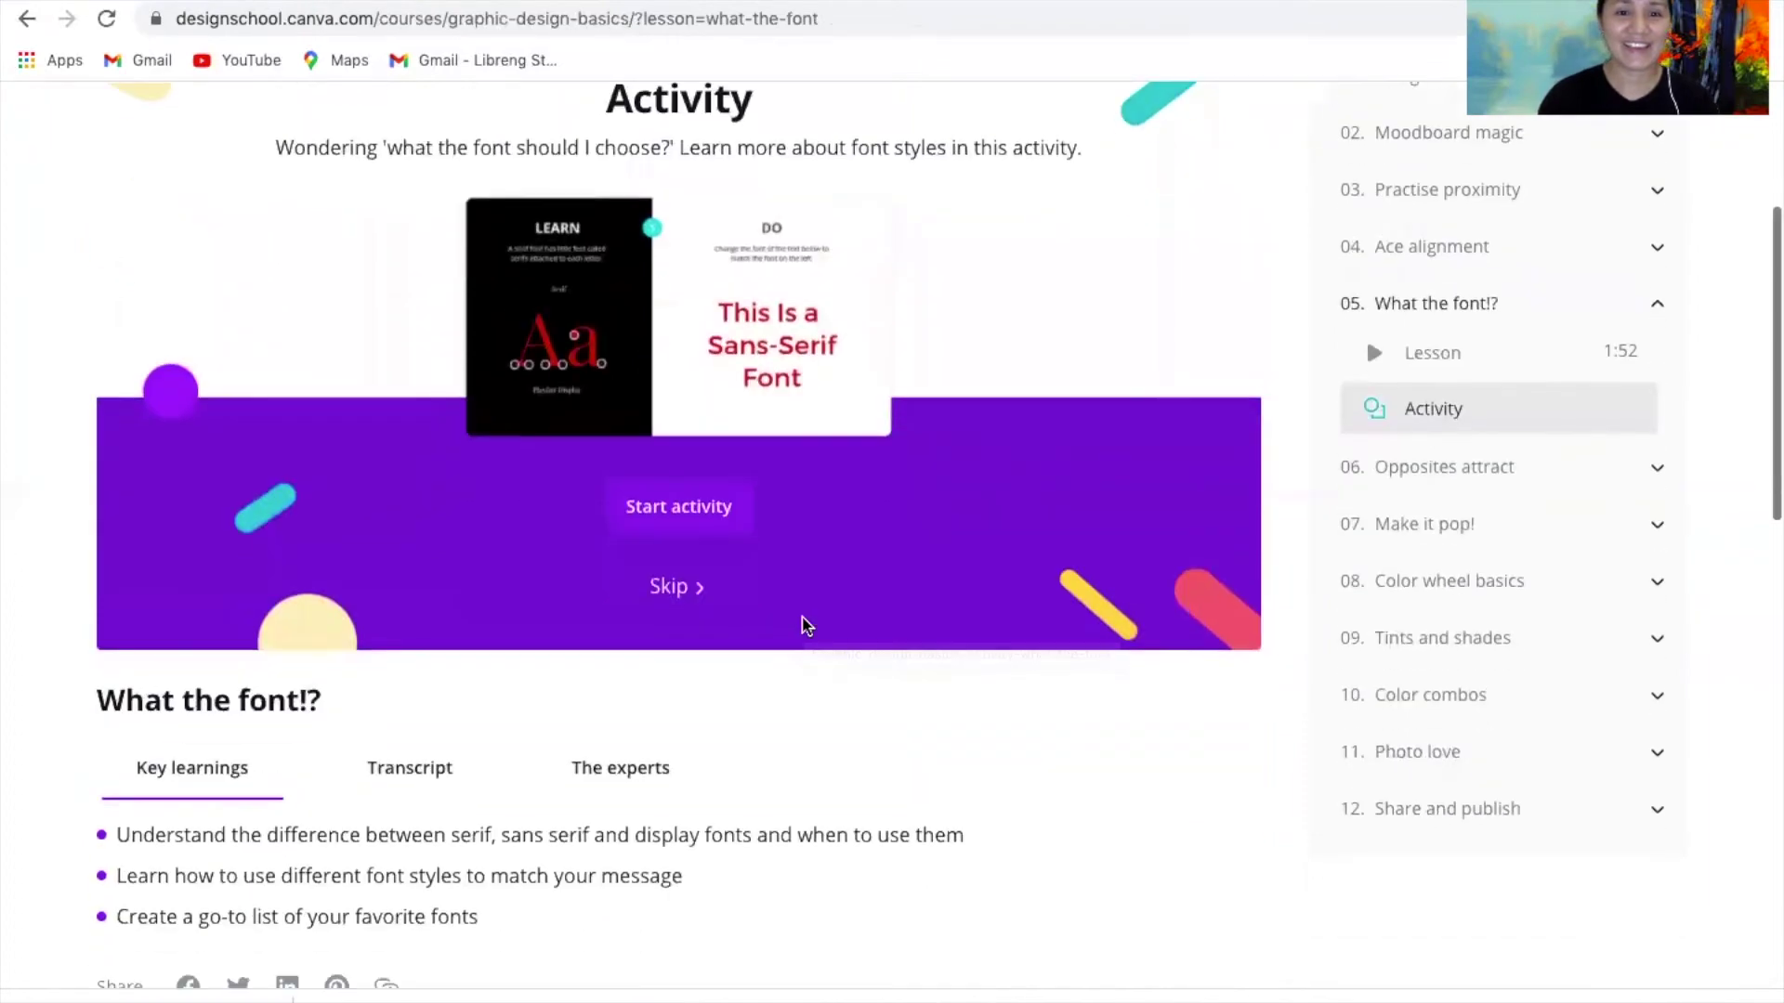
scroll(804, 625, "up", 4)
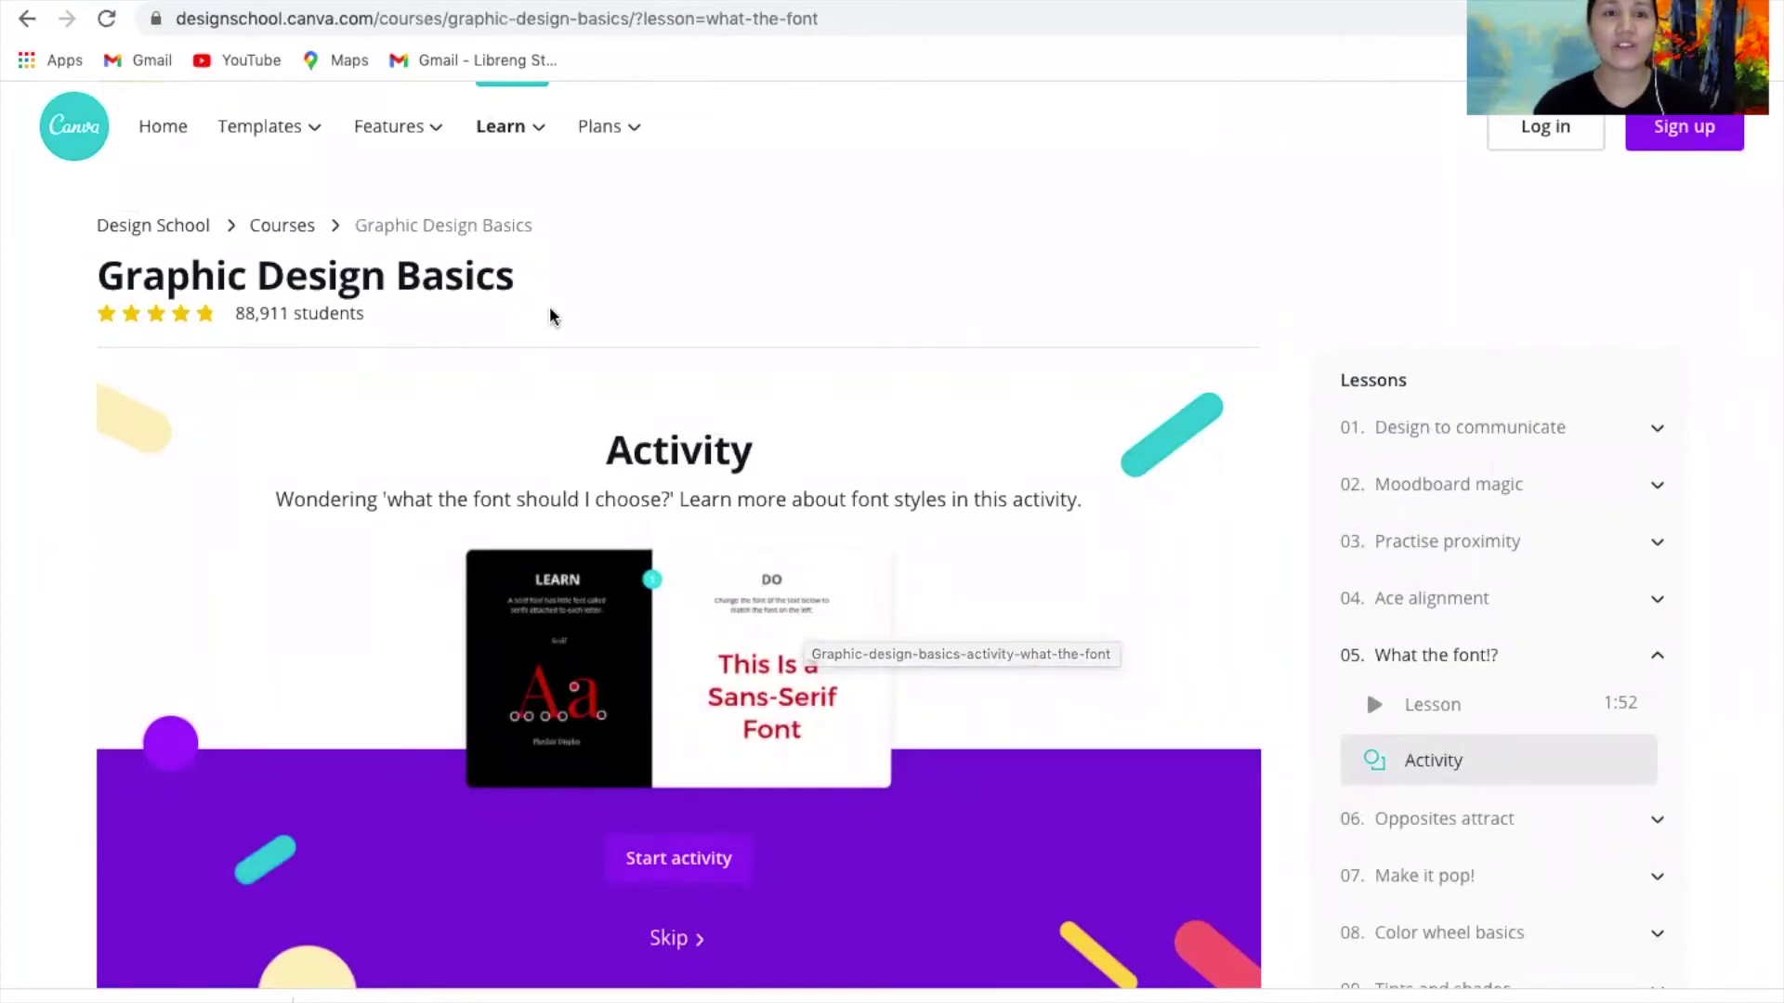
- Return to the home page and open the Green Calligraphic Logo from all your designs in the editor
mouse_move(337, 154)
left_click(186, 135)
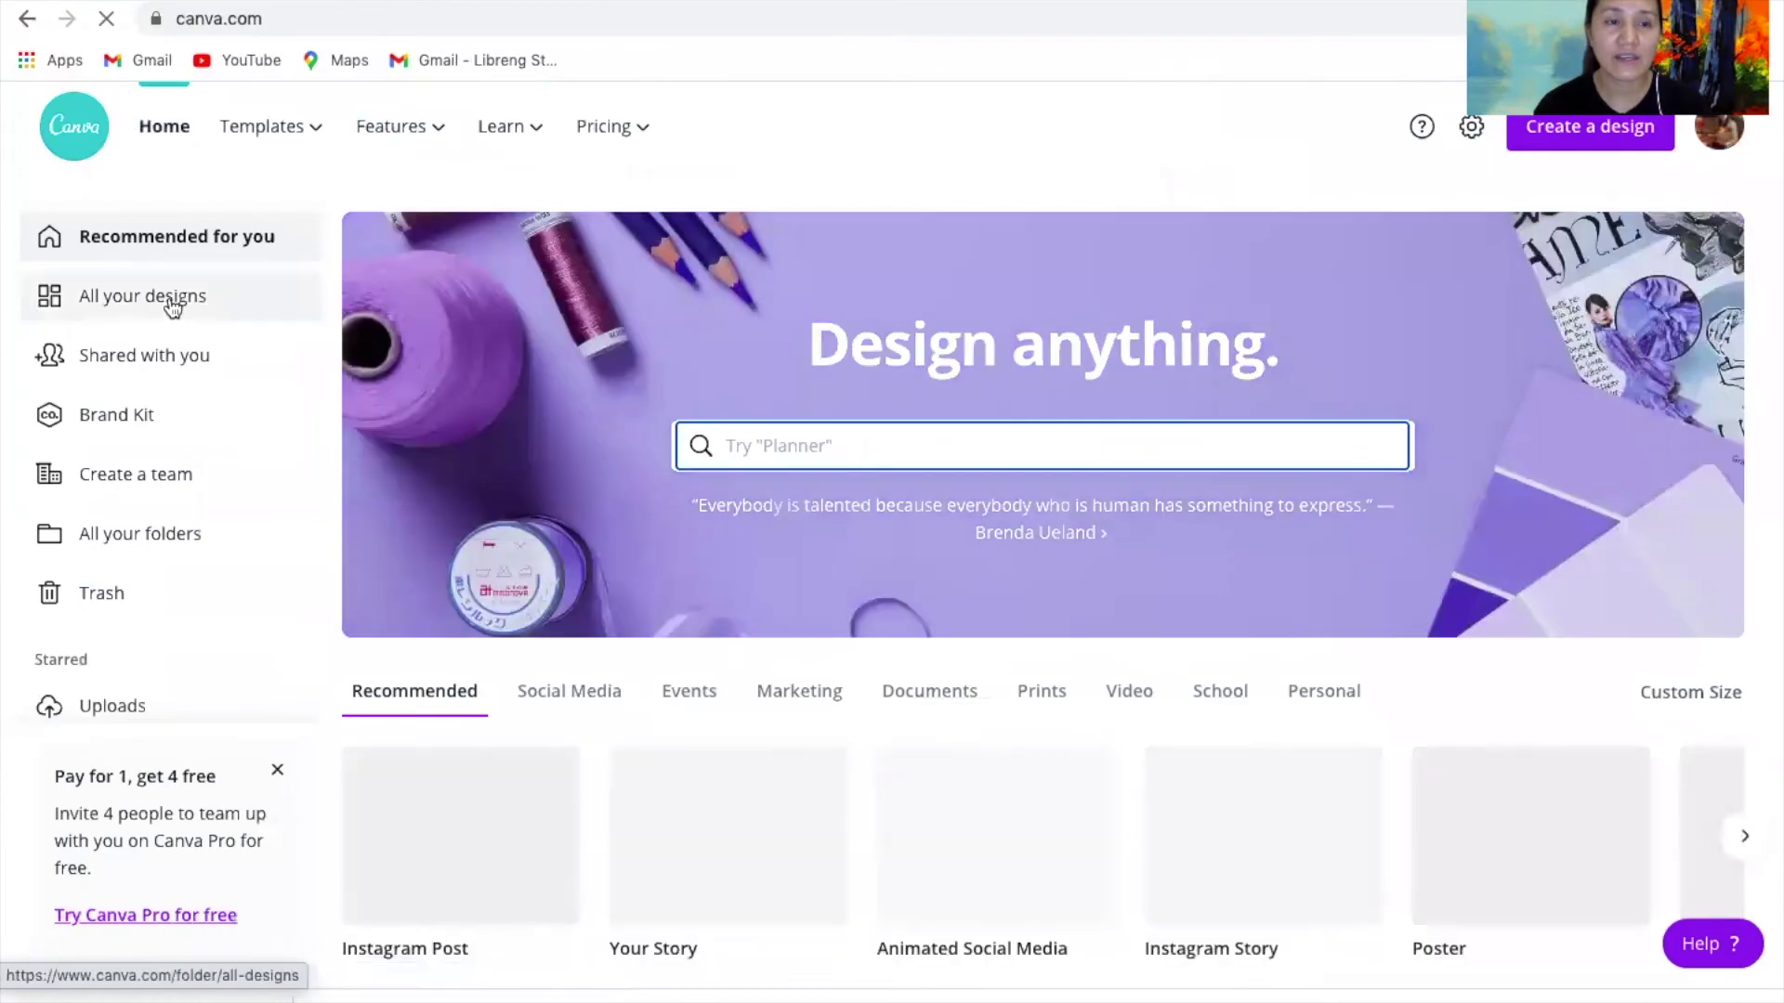
left_click(170, 305)
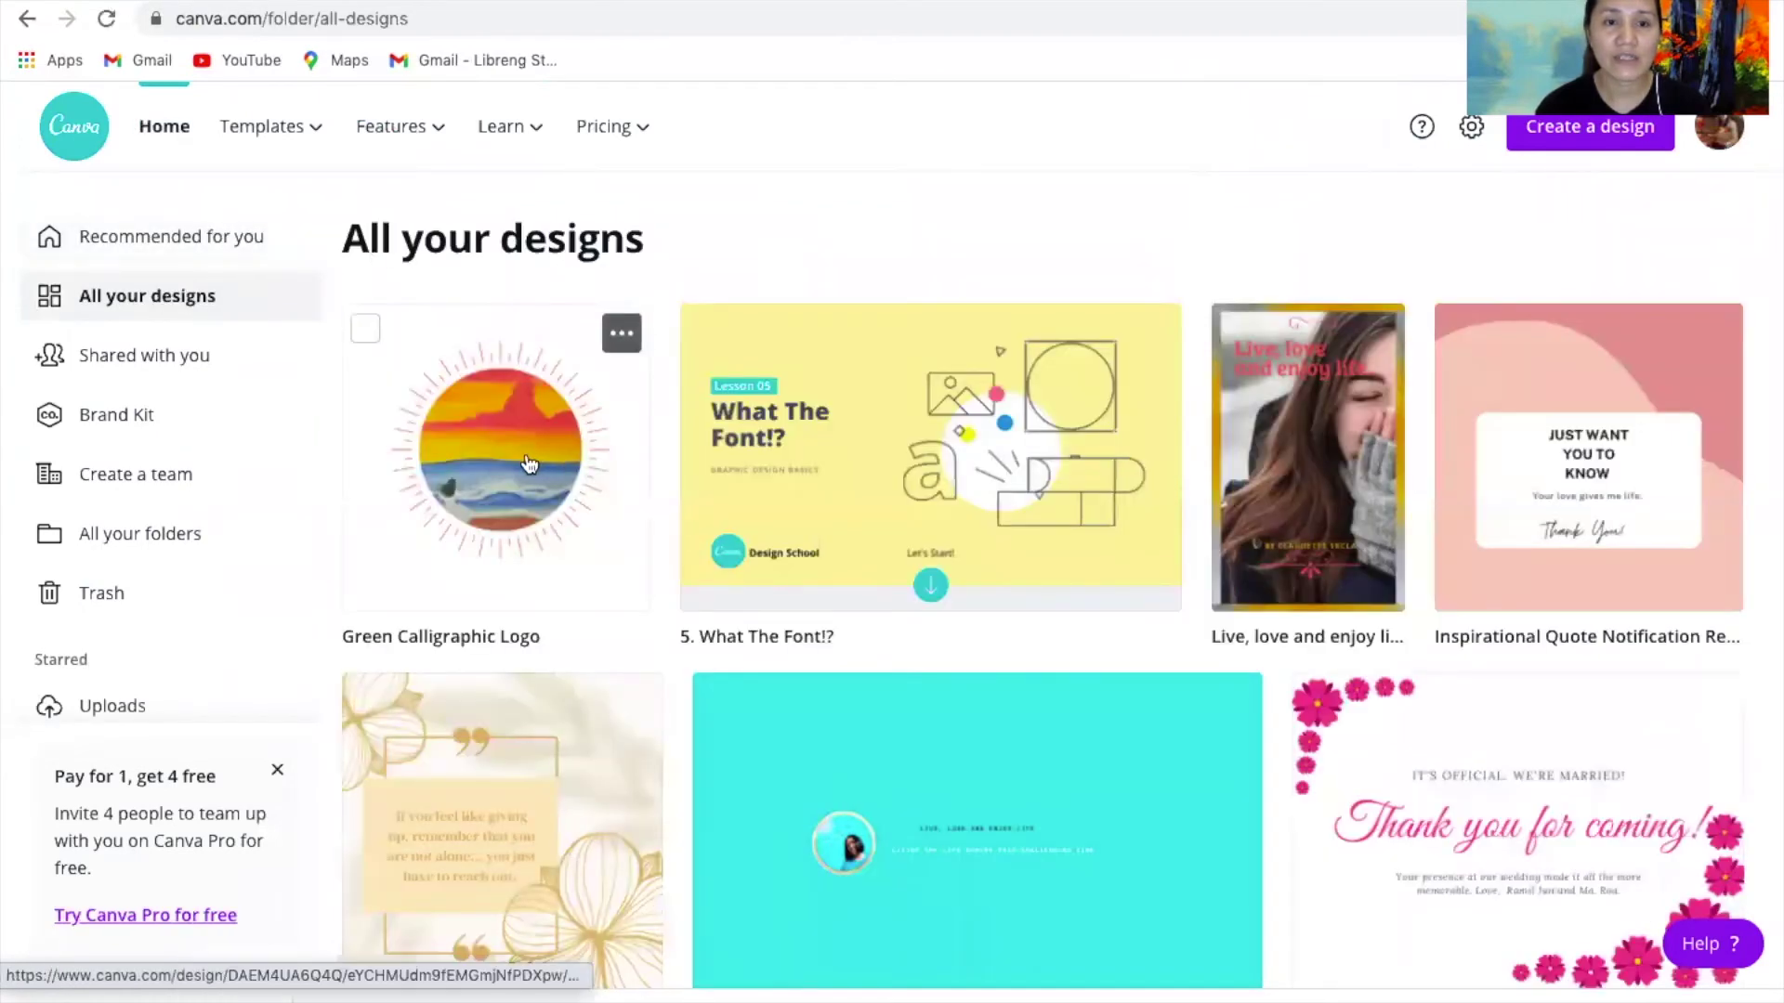
left_click(526, 461)
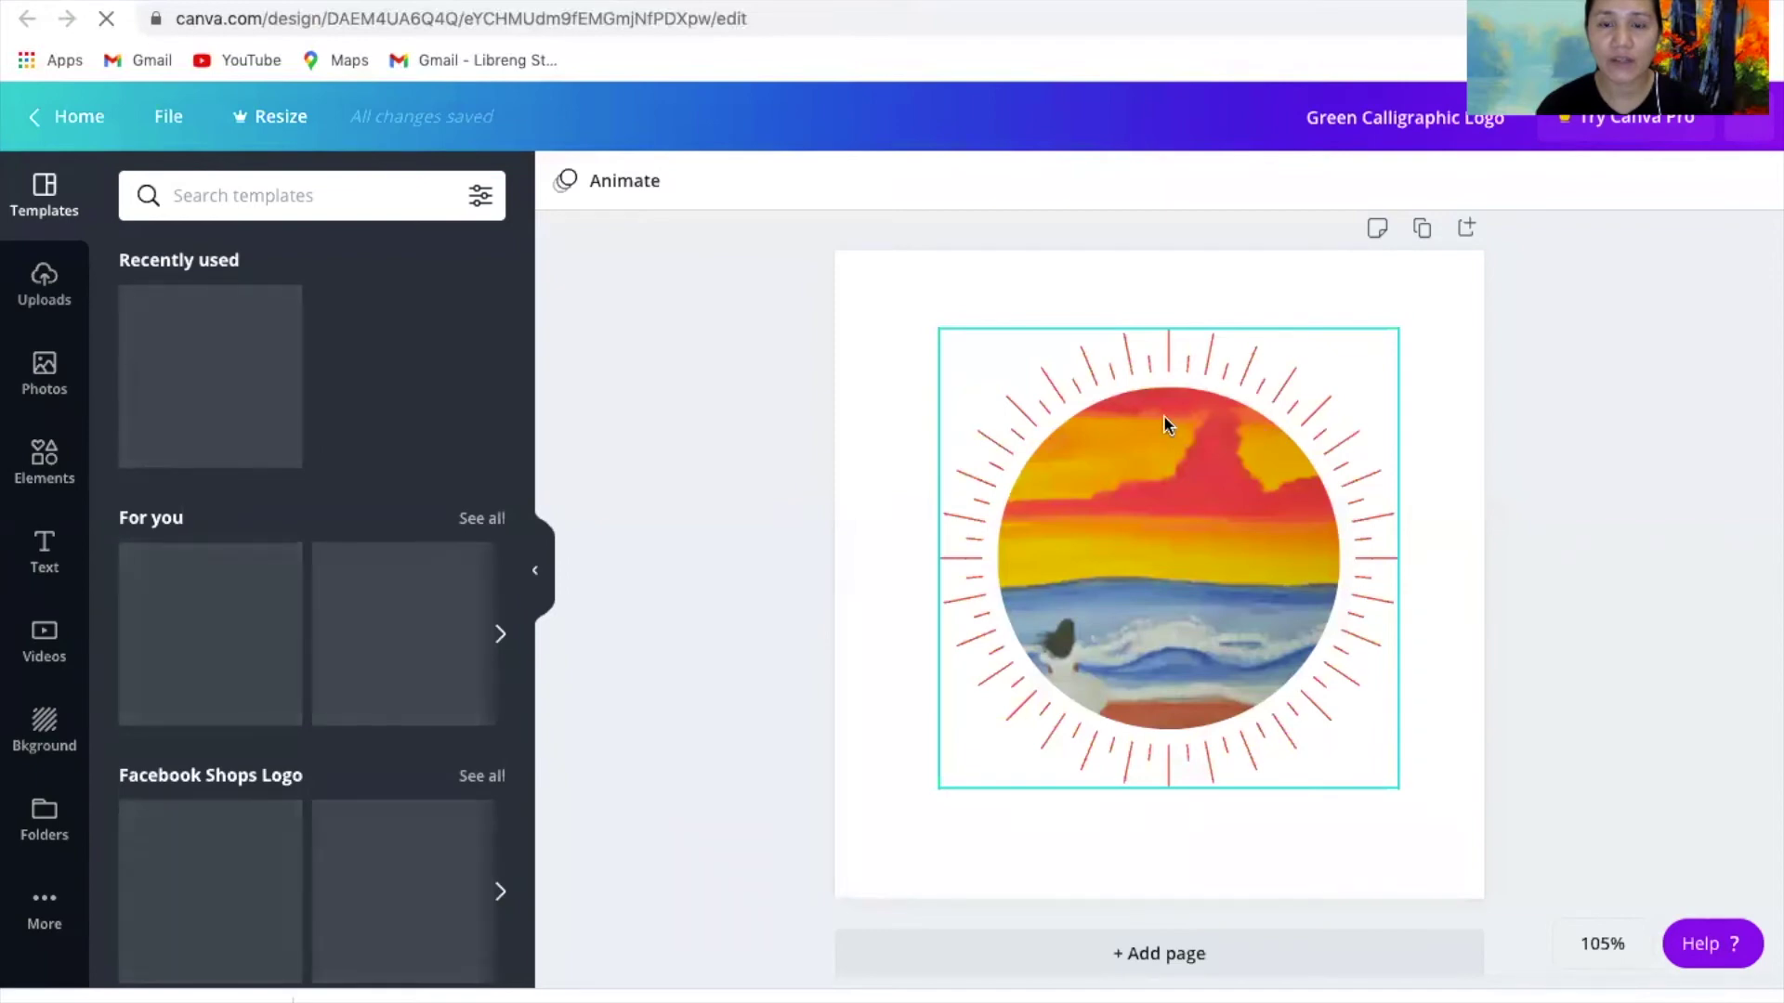
left_click(1094, 271)
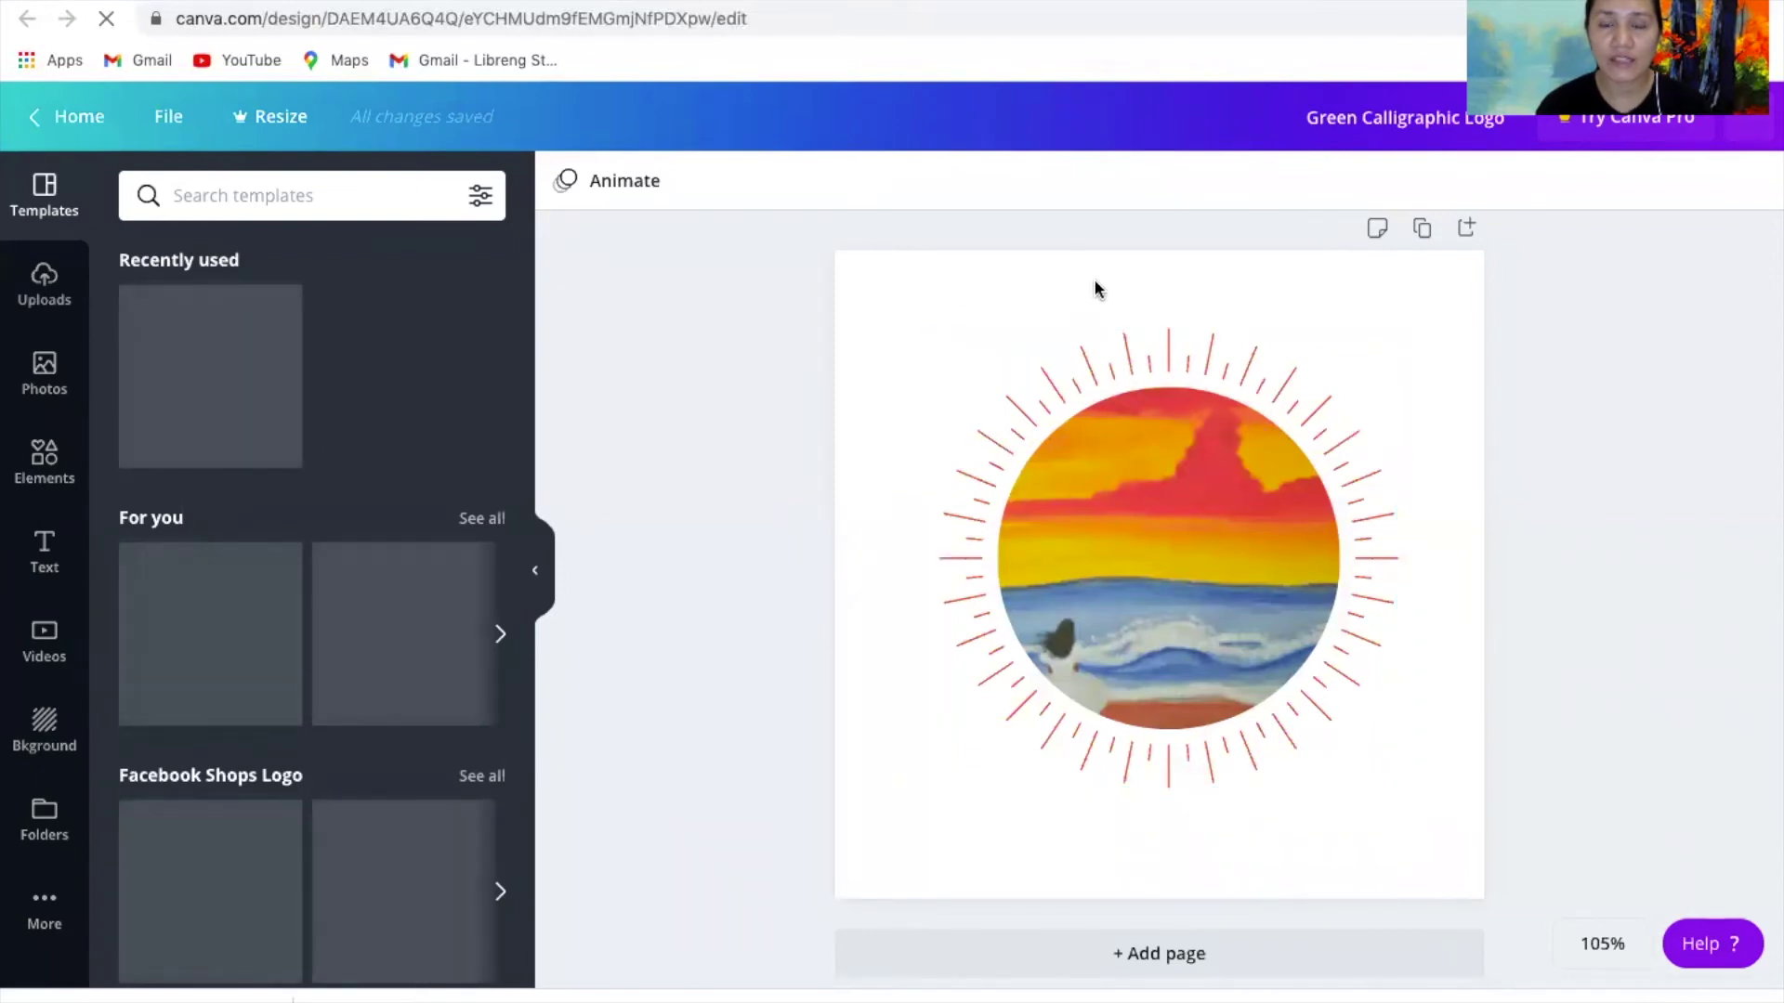
left_click(1072, 493)
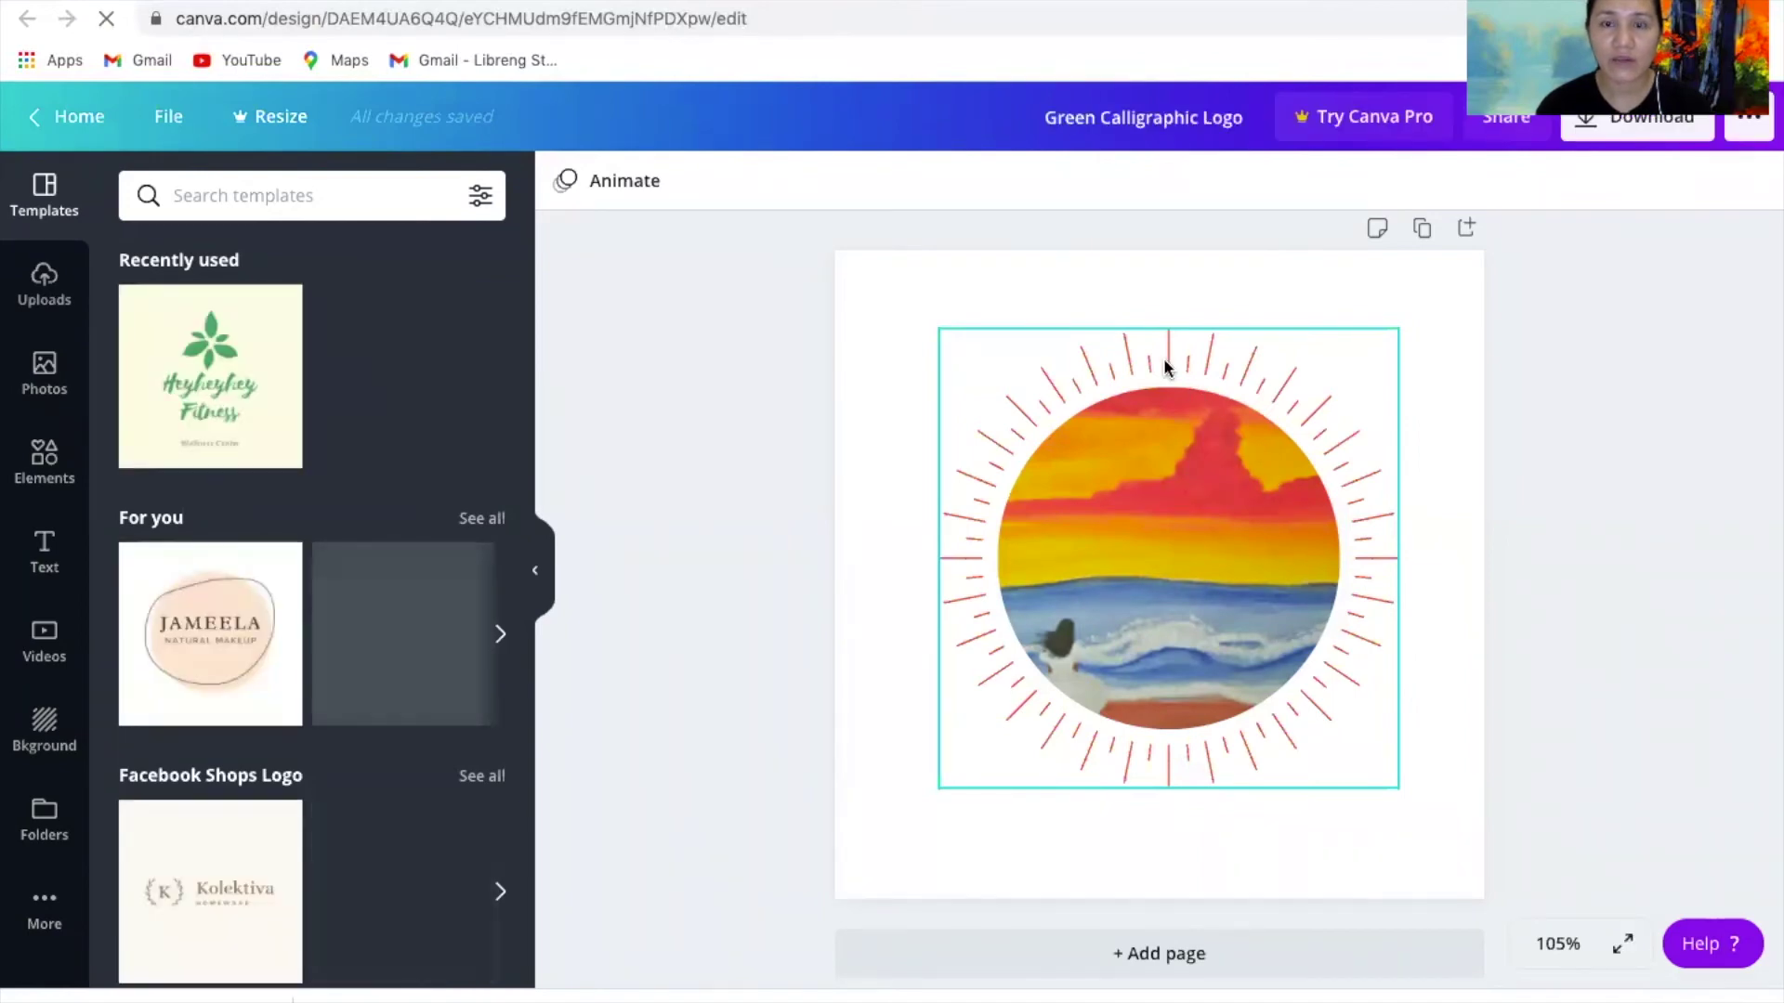
- Add a subheading over the sunset painting that reads "Mysimple work of art"
left_click(1096, 285)
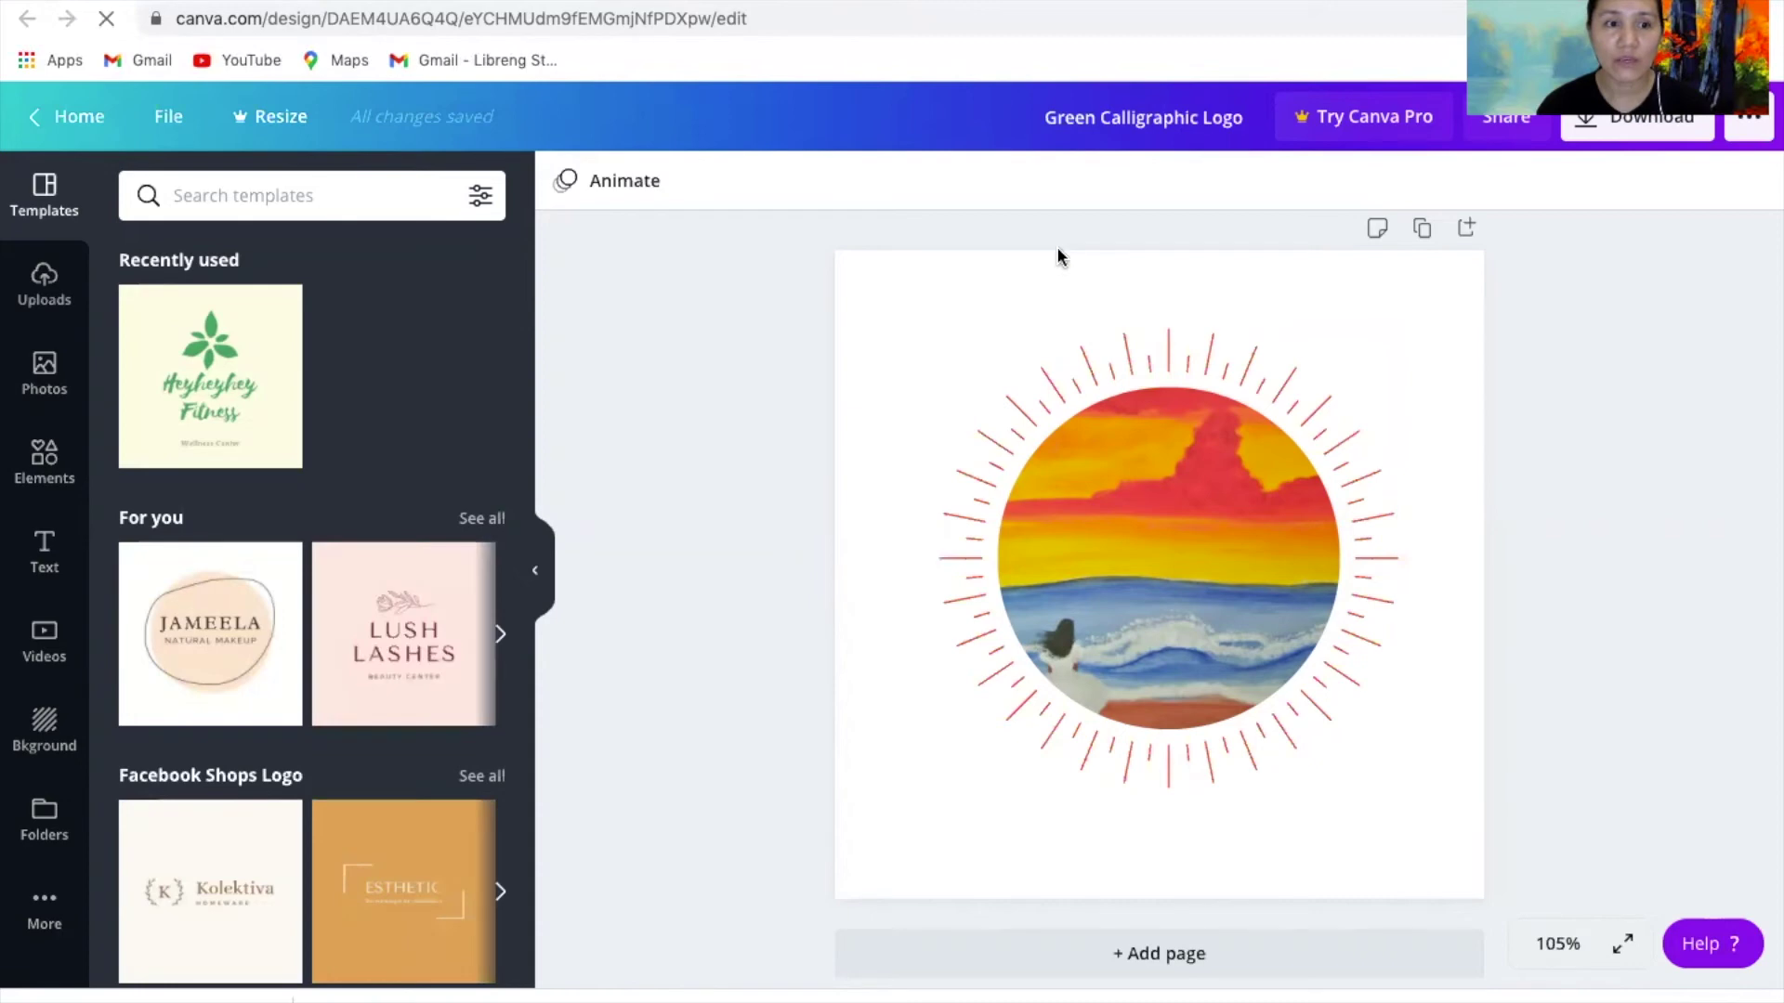
left_click(46, 562)
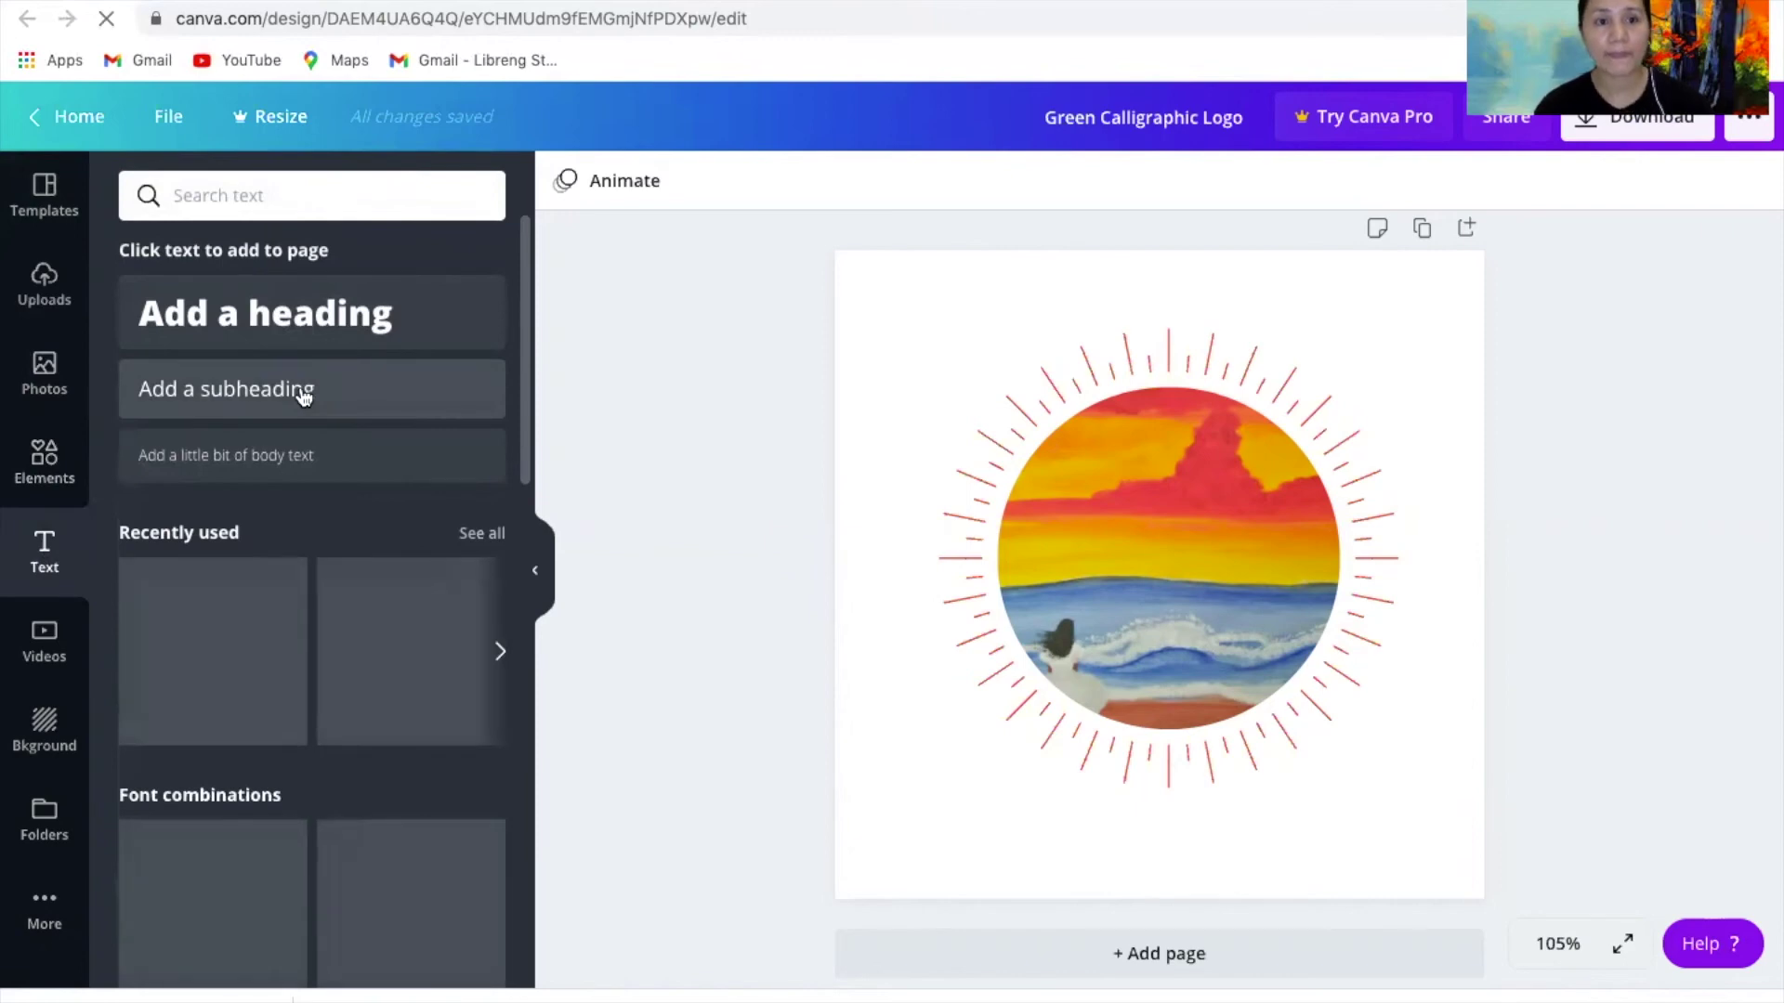
left_click(299, 388)
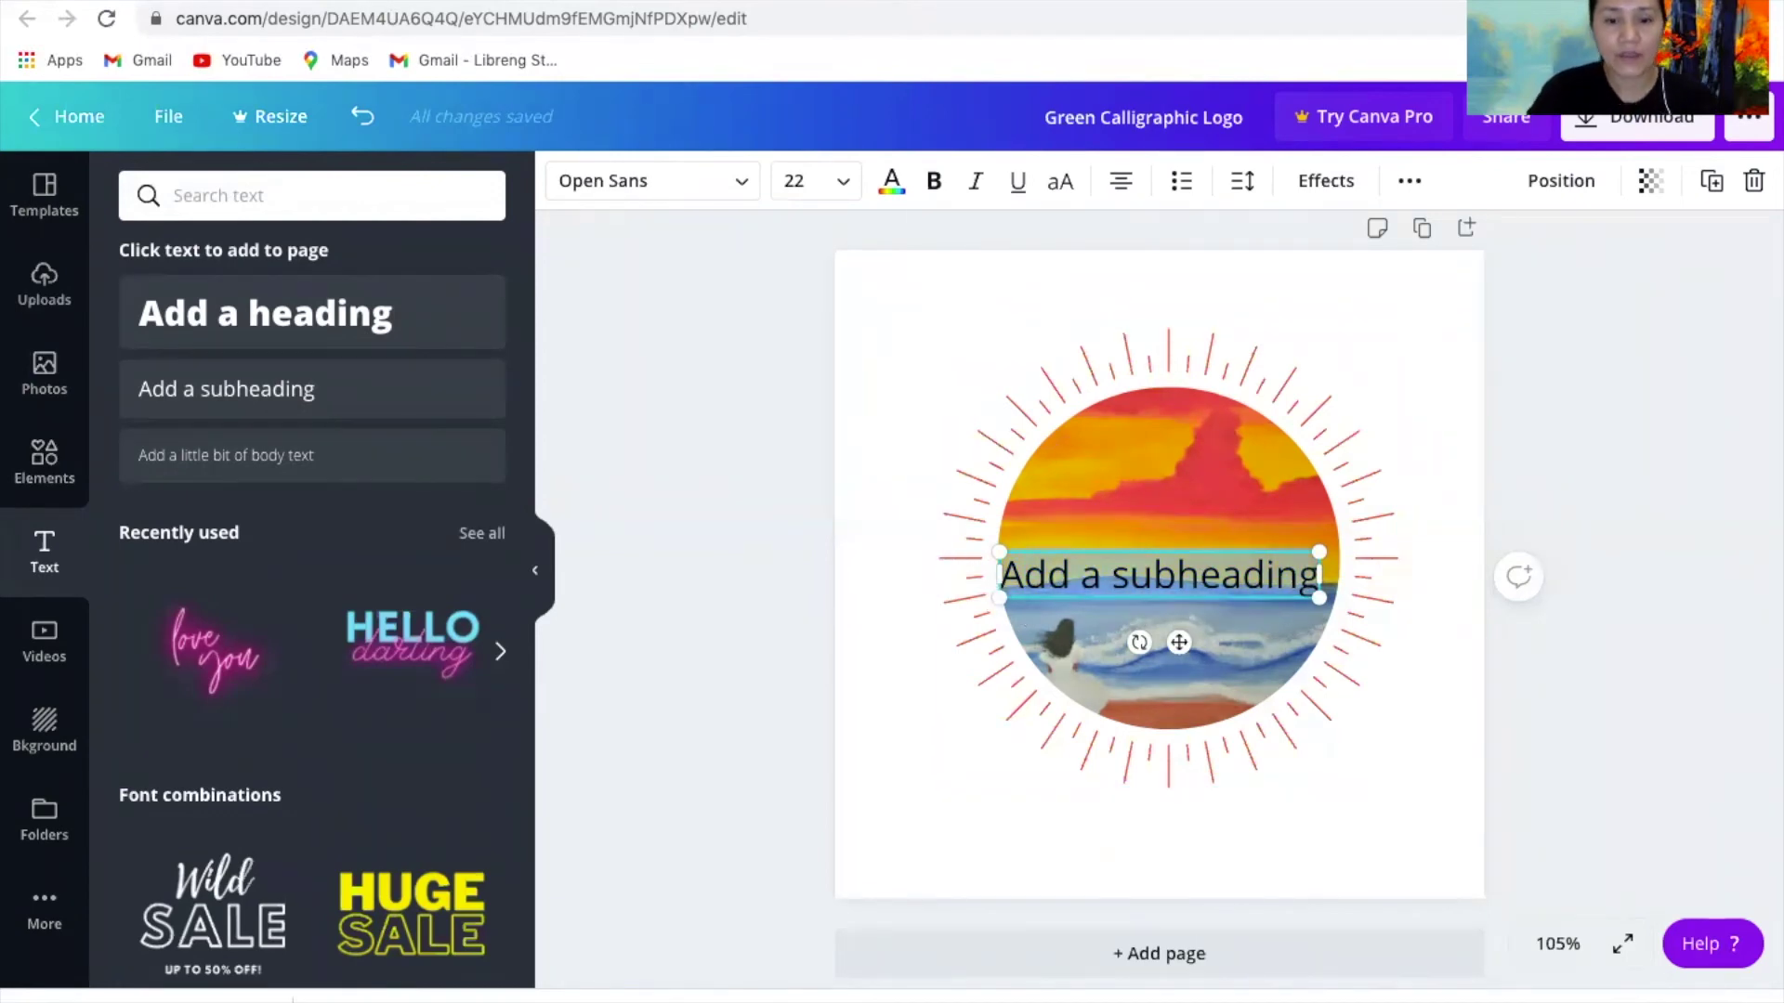
type("Mysimple workof art")
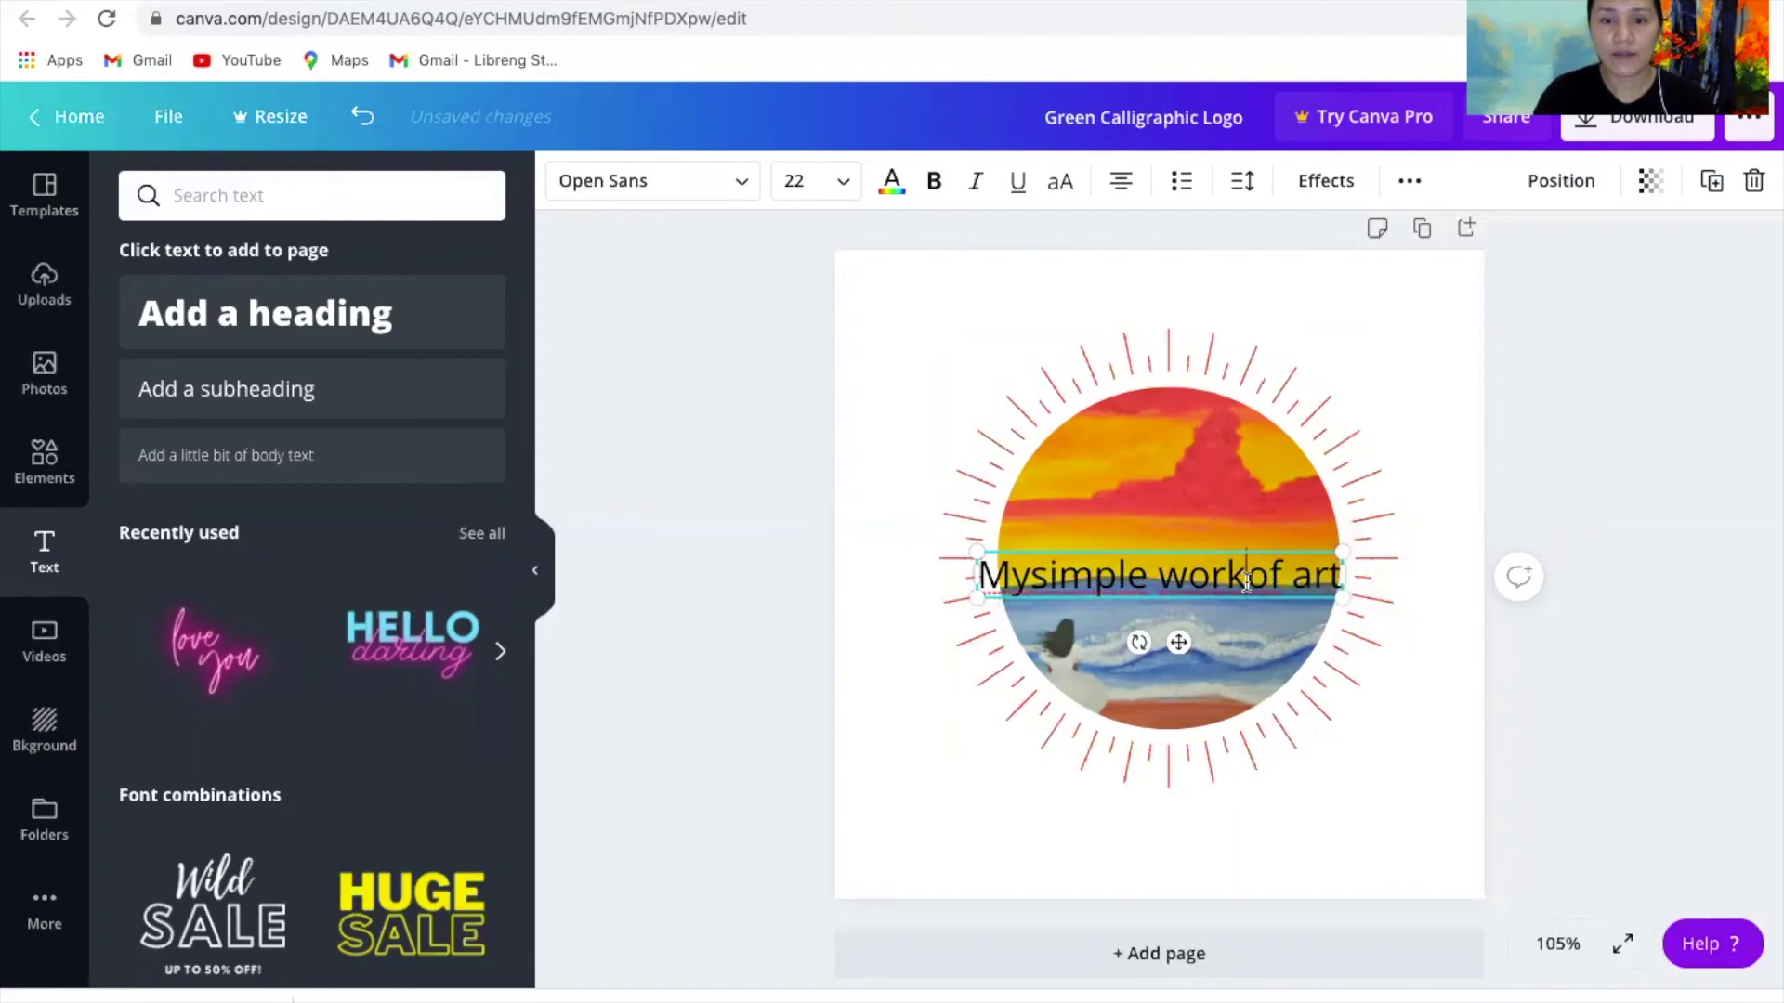
- Apply the Curve effect to the subheading, place it along the painting's upper edge and set the curve to 60
left_click(1330, 182)
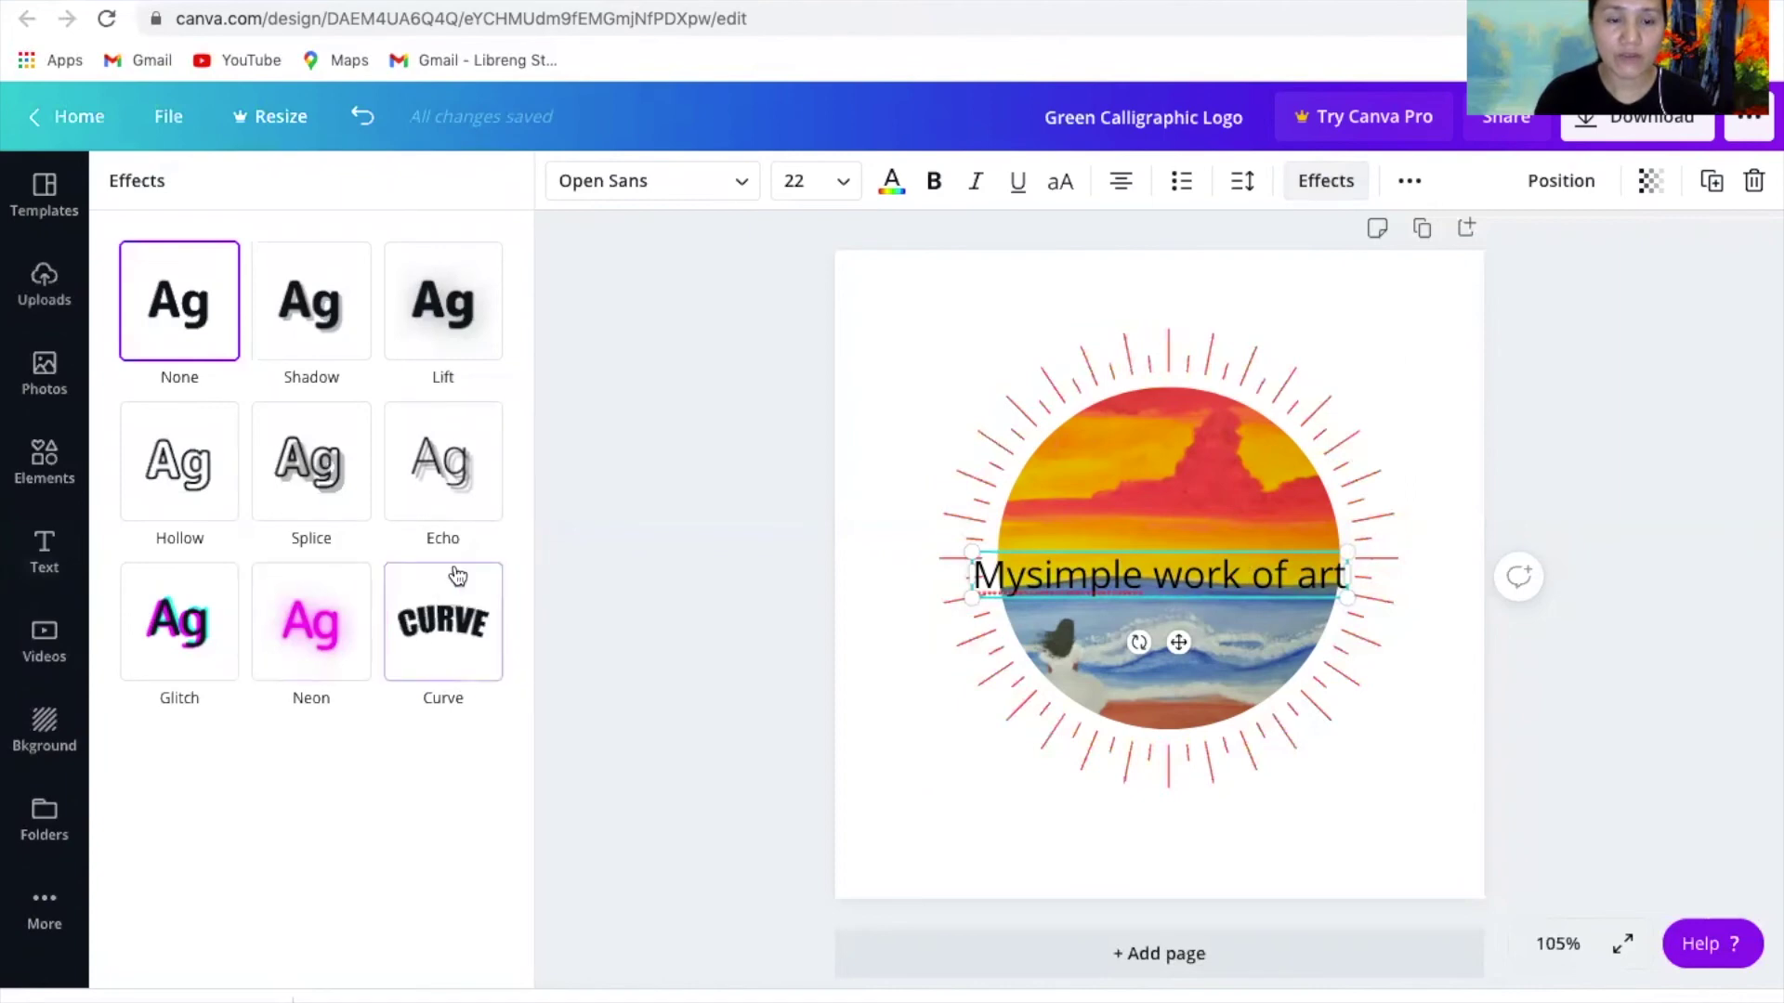
left_click(453, 634)
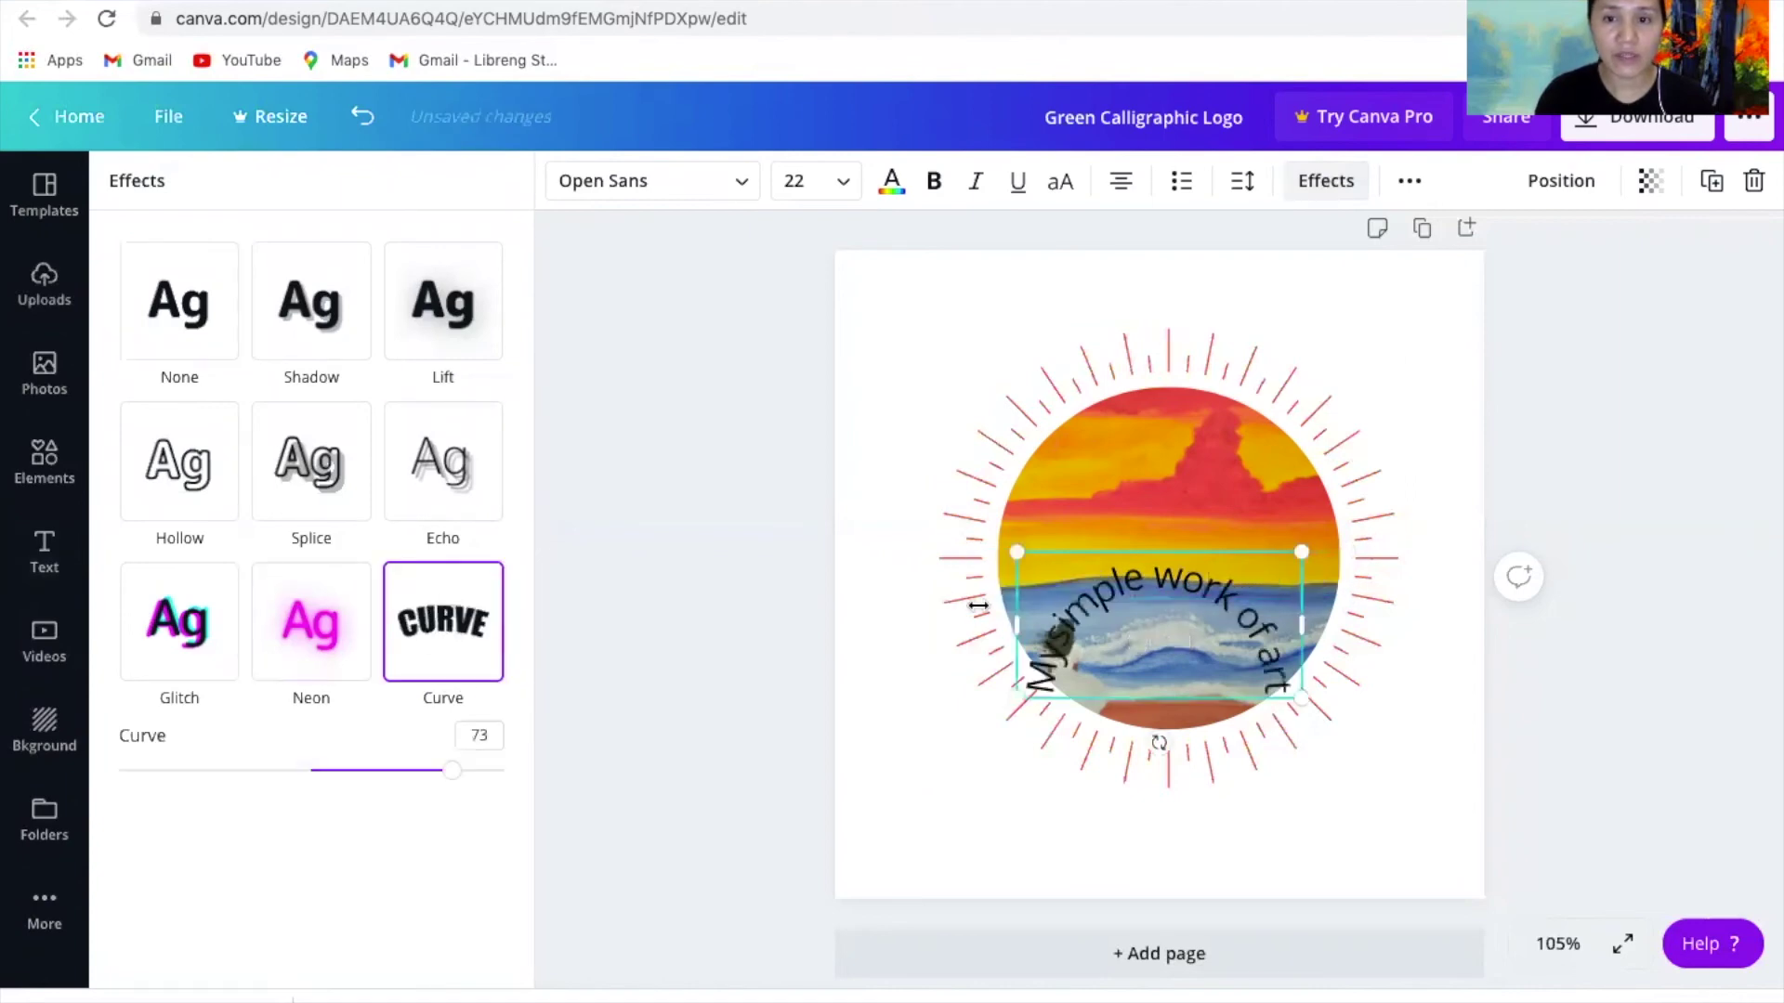
left_click_drag(1184, 570, 1197, 409)
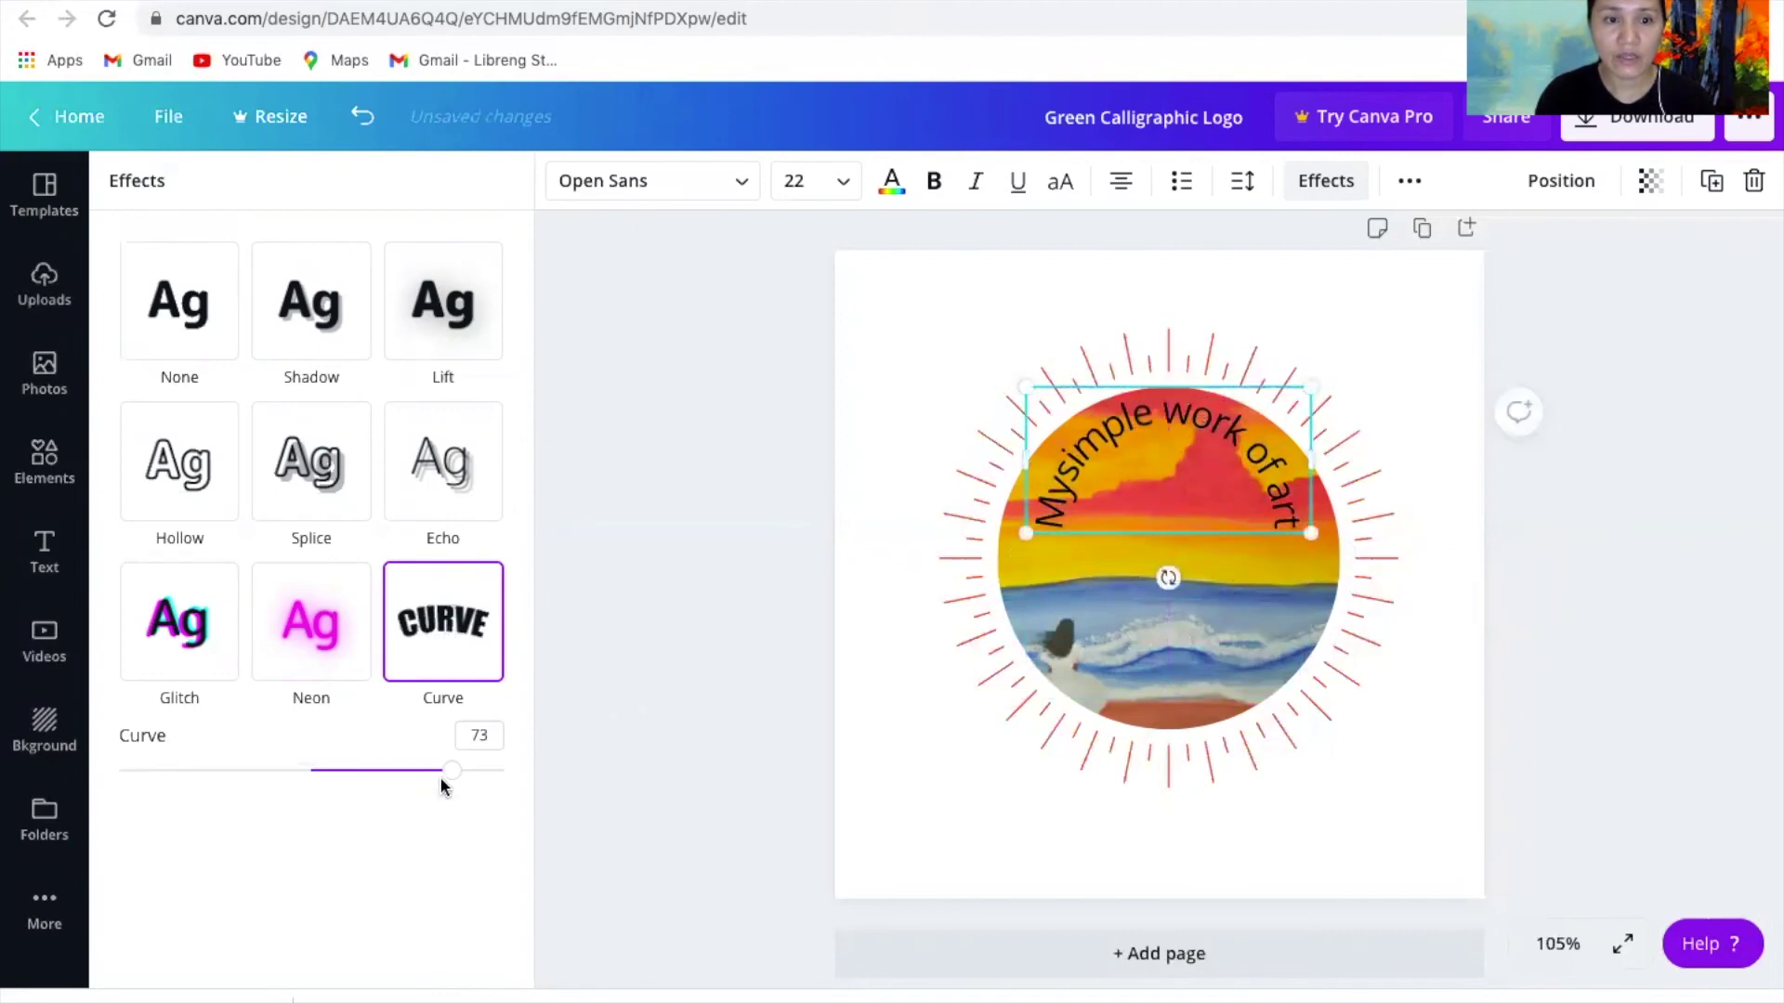
mouse_move(450, 781)
left_mouse_down()
mouse_move(394, 780)
mouse_move(426, 788)
left_mouse_up()
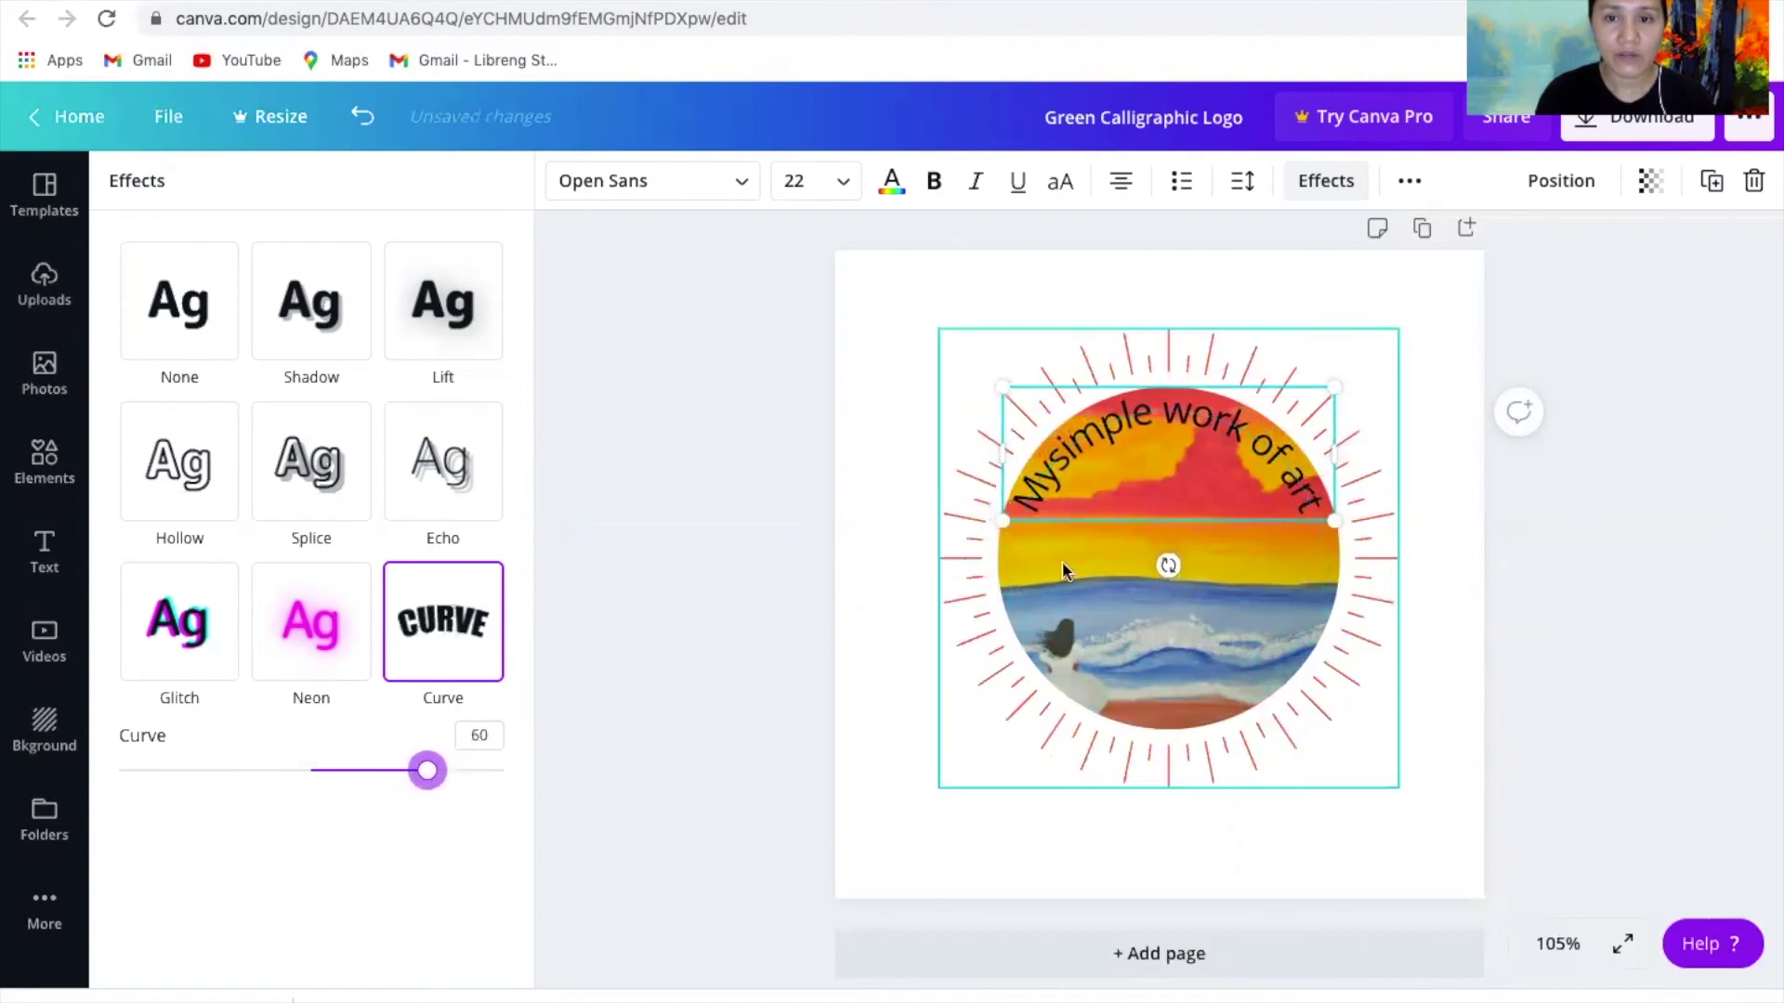
- Reapply the Curve effect to the subheading, resetting its curve to 73
left_click_drag(1179, 482, 1179, 480)
left_click(1179, 480)
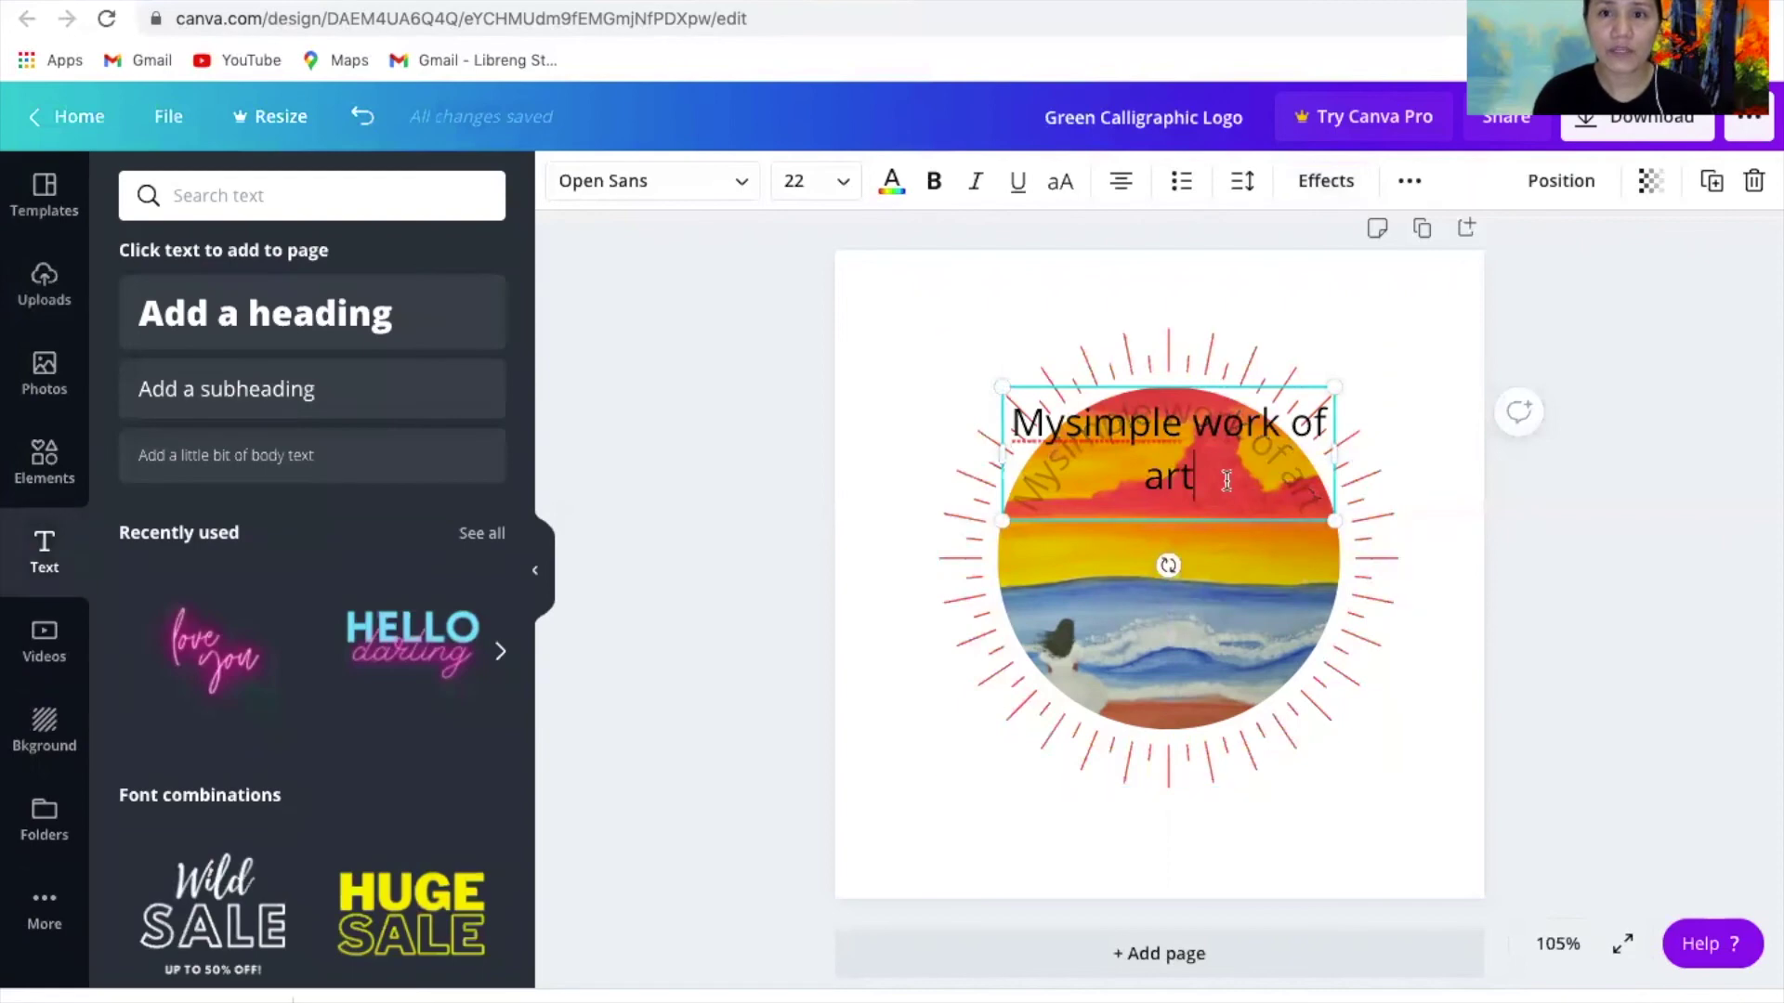
left_click(1335, 185)
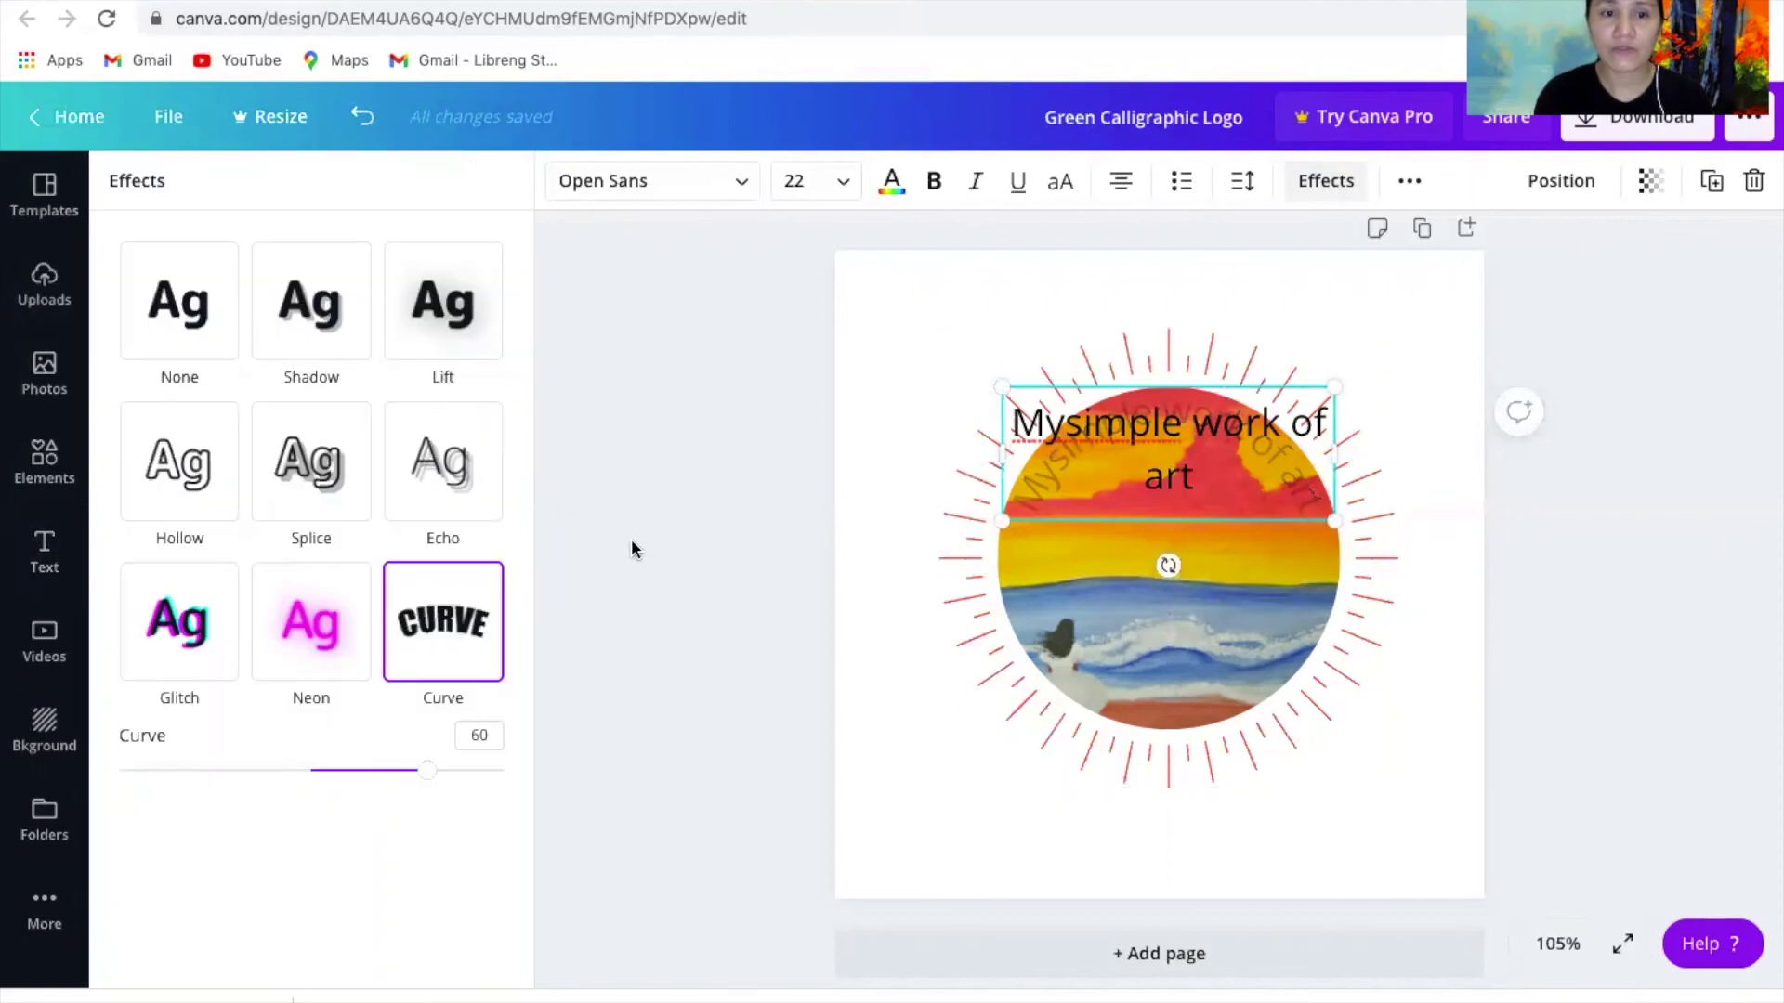
left_click(457, 666)
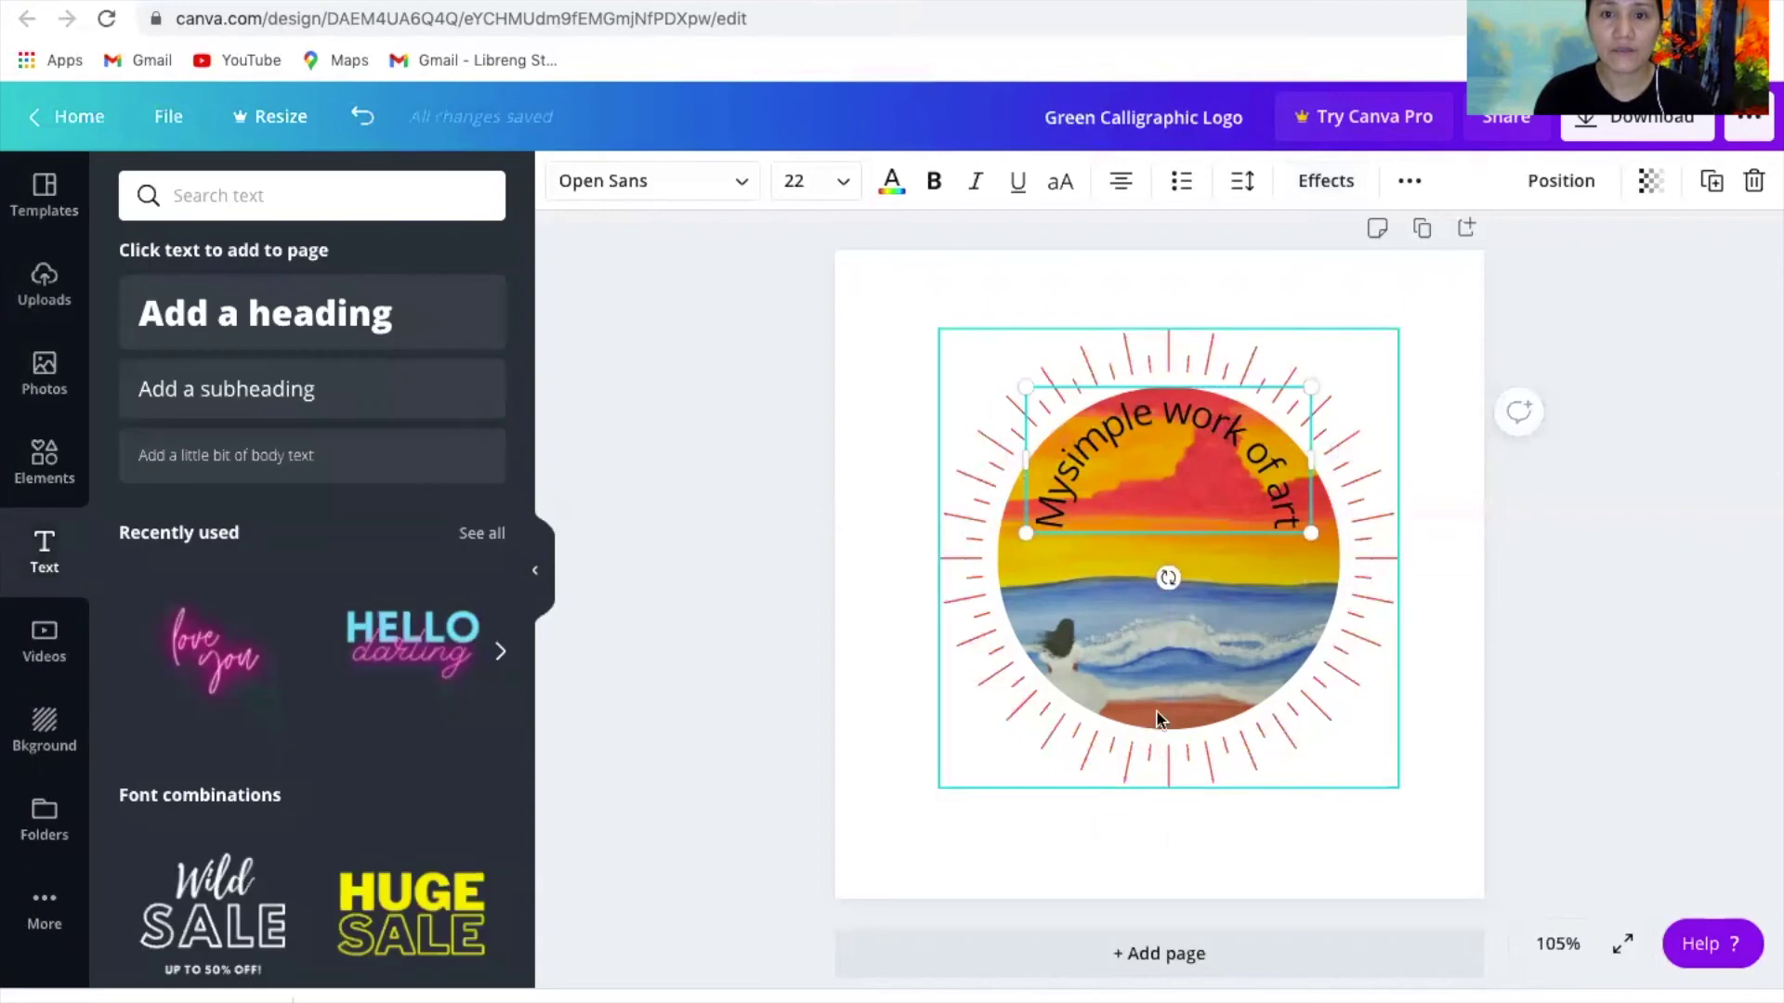
- Bend the subheading downward with a curve of -50 and move it over the sea in the painting's lower half
left_click(1342, 185)
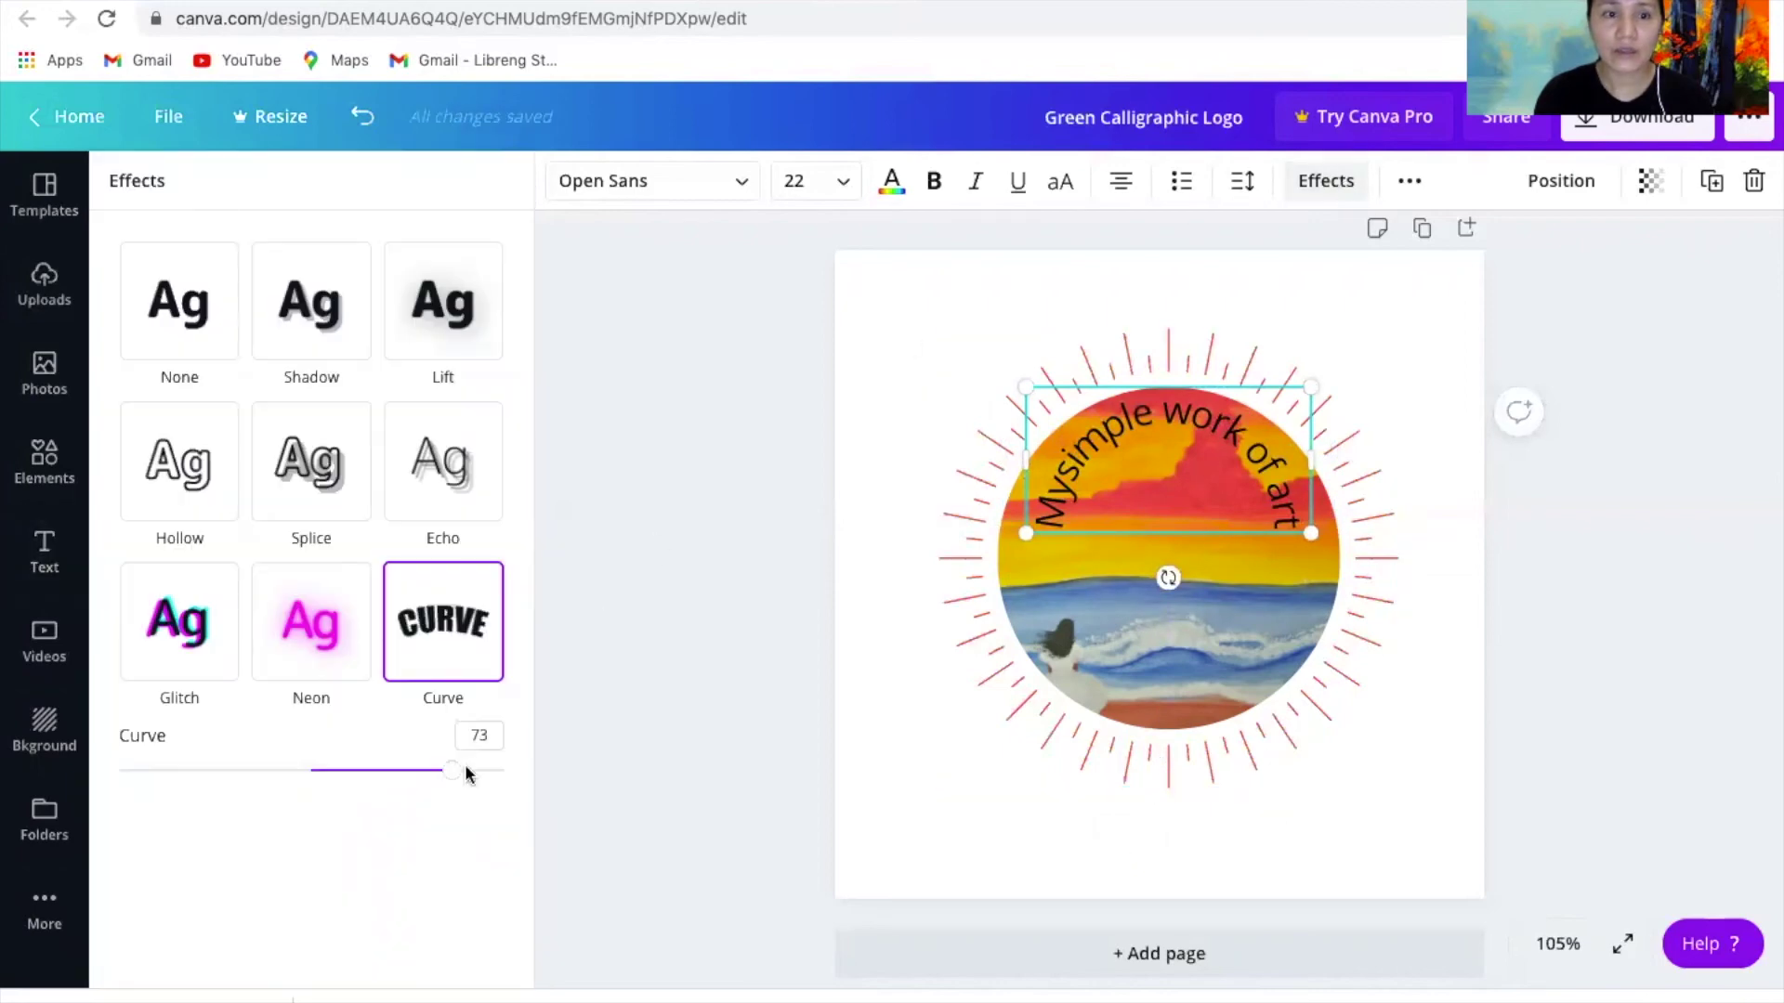
left_click(214, 770)
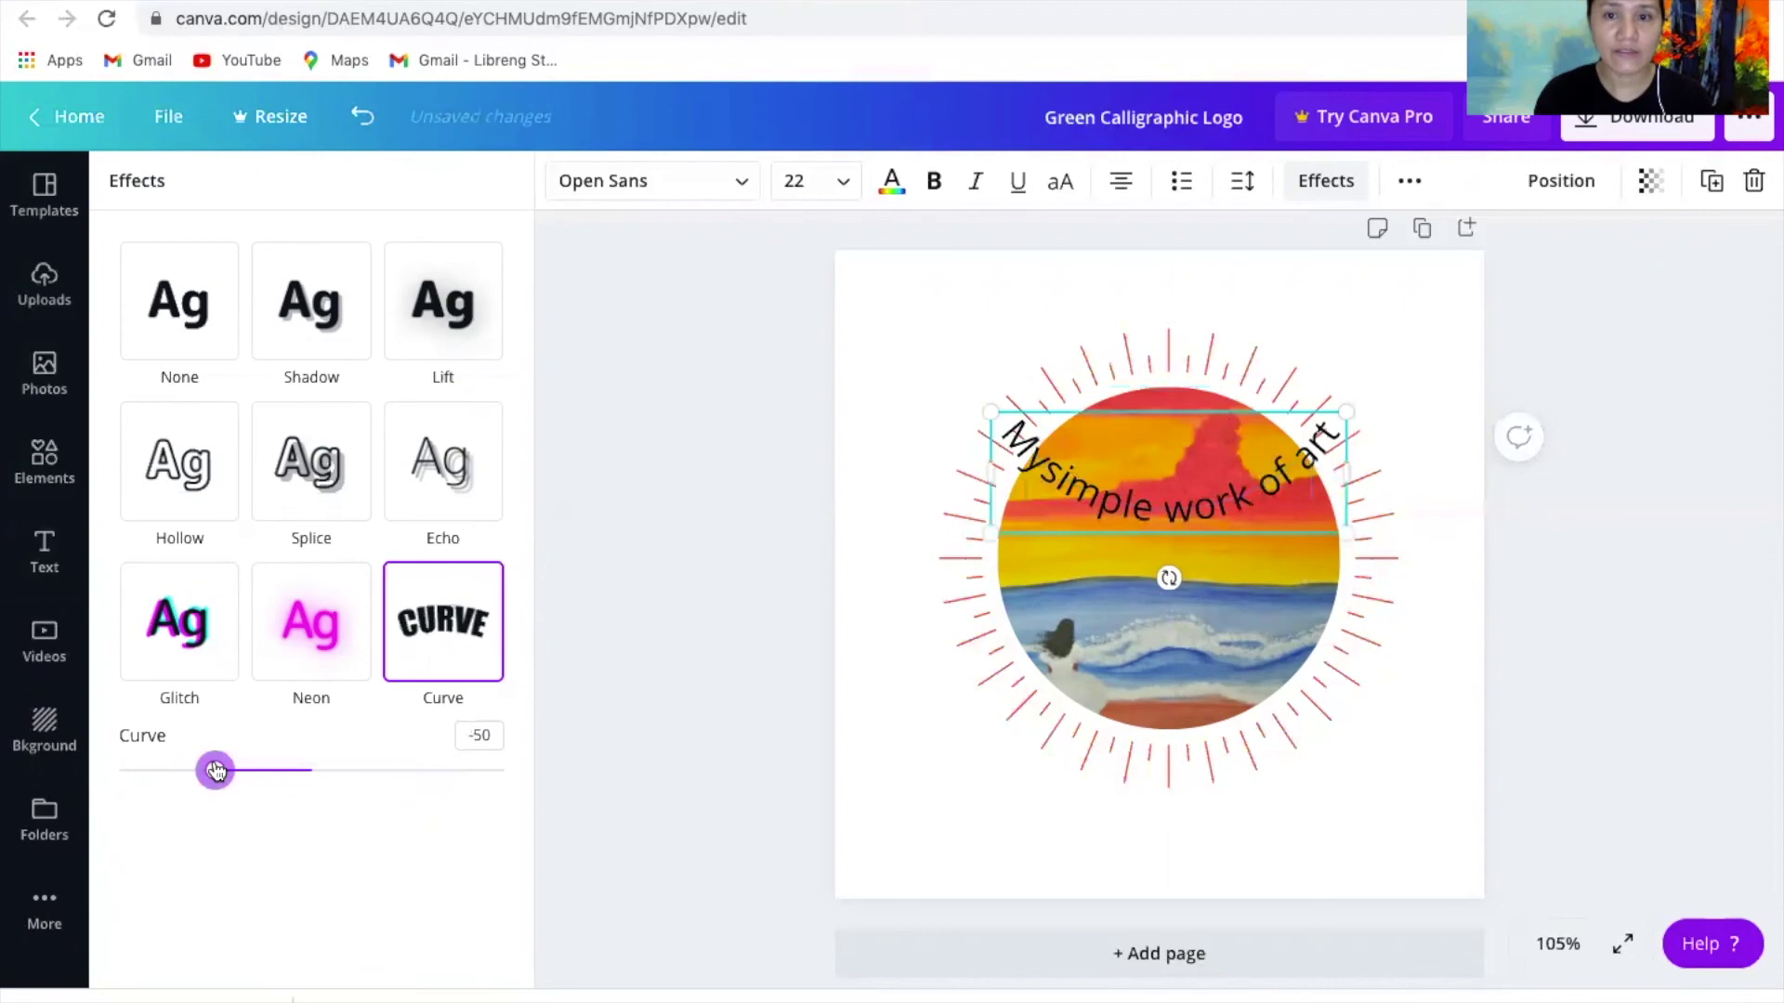
left_click_drag(1206, 486, 1227, 622)
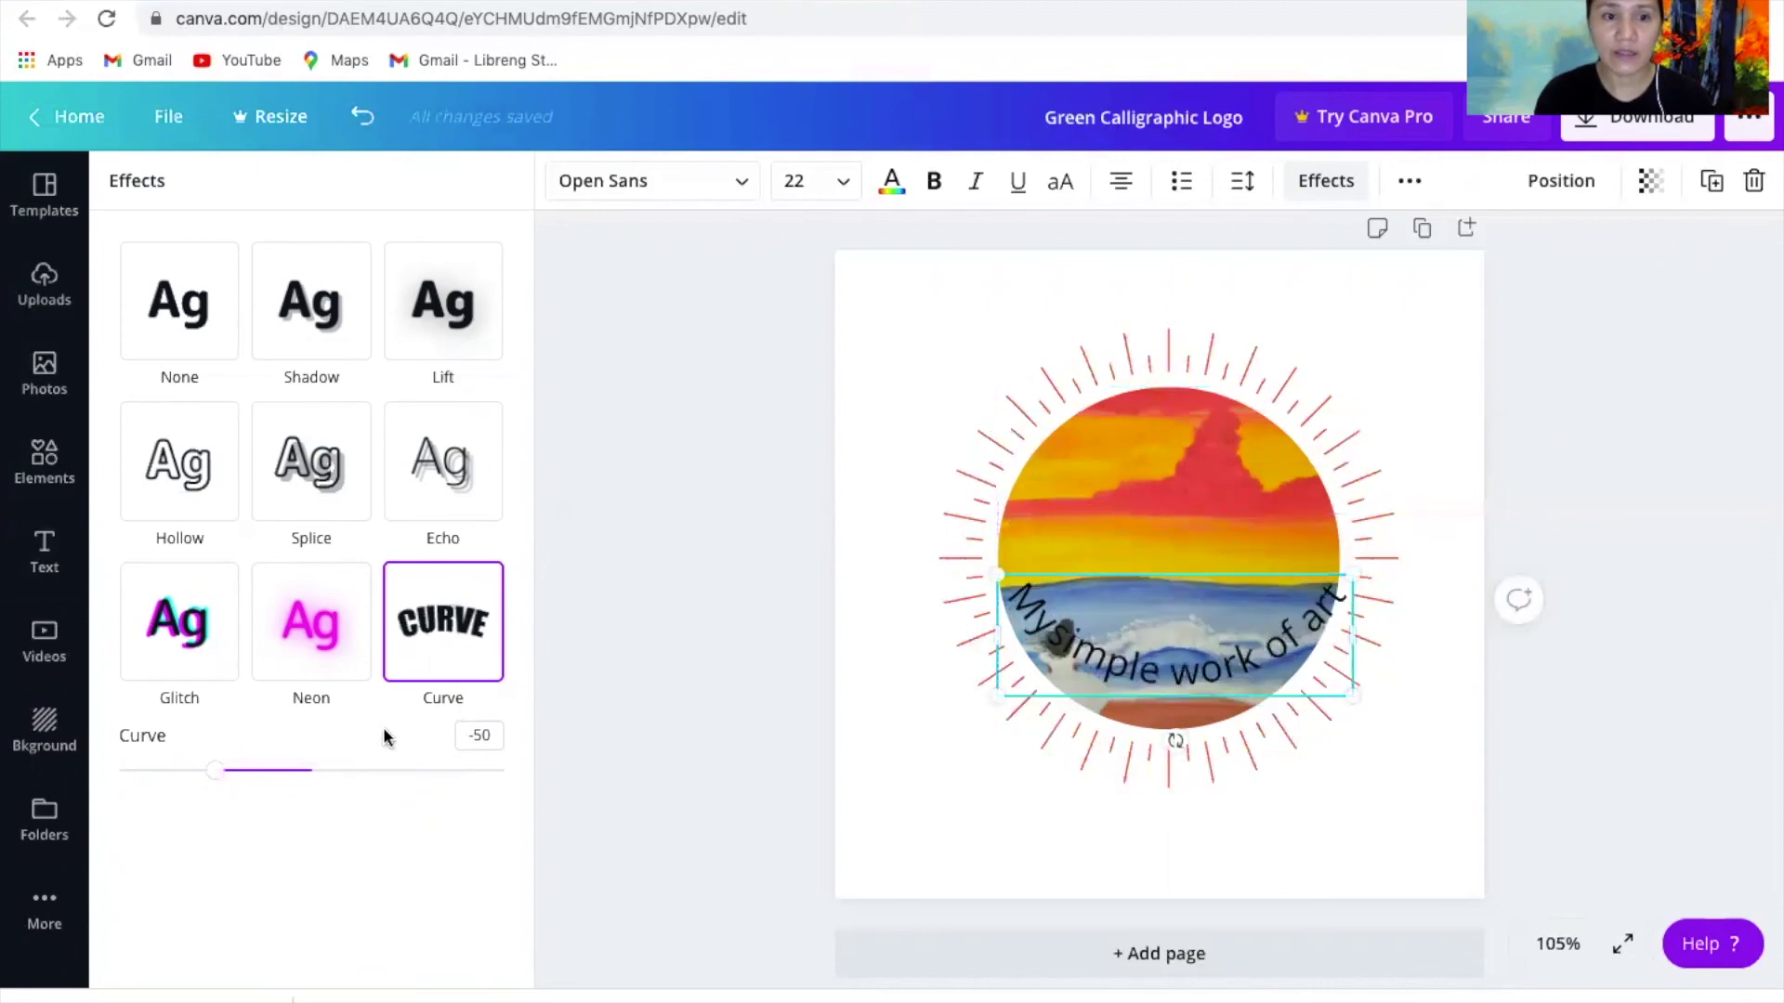
- Fit the subheading along the circular painting's lower edge with a curve of -62, then deselect it
left_click_drag(215, 777, 175, 786)
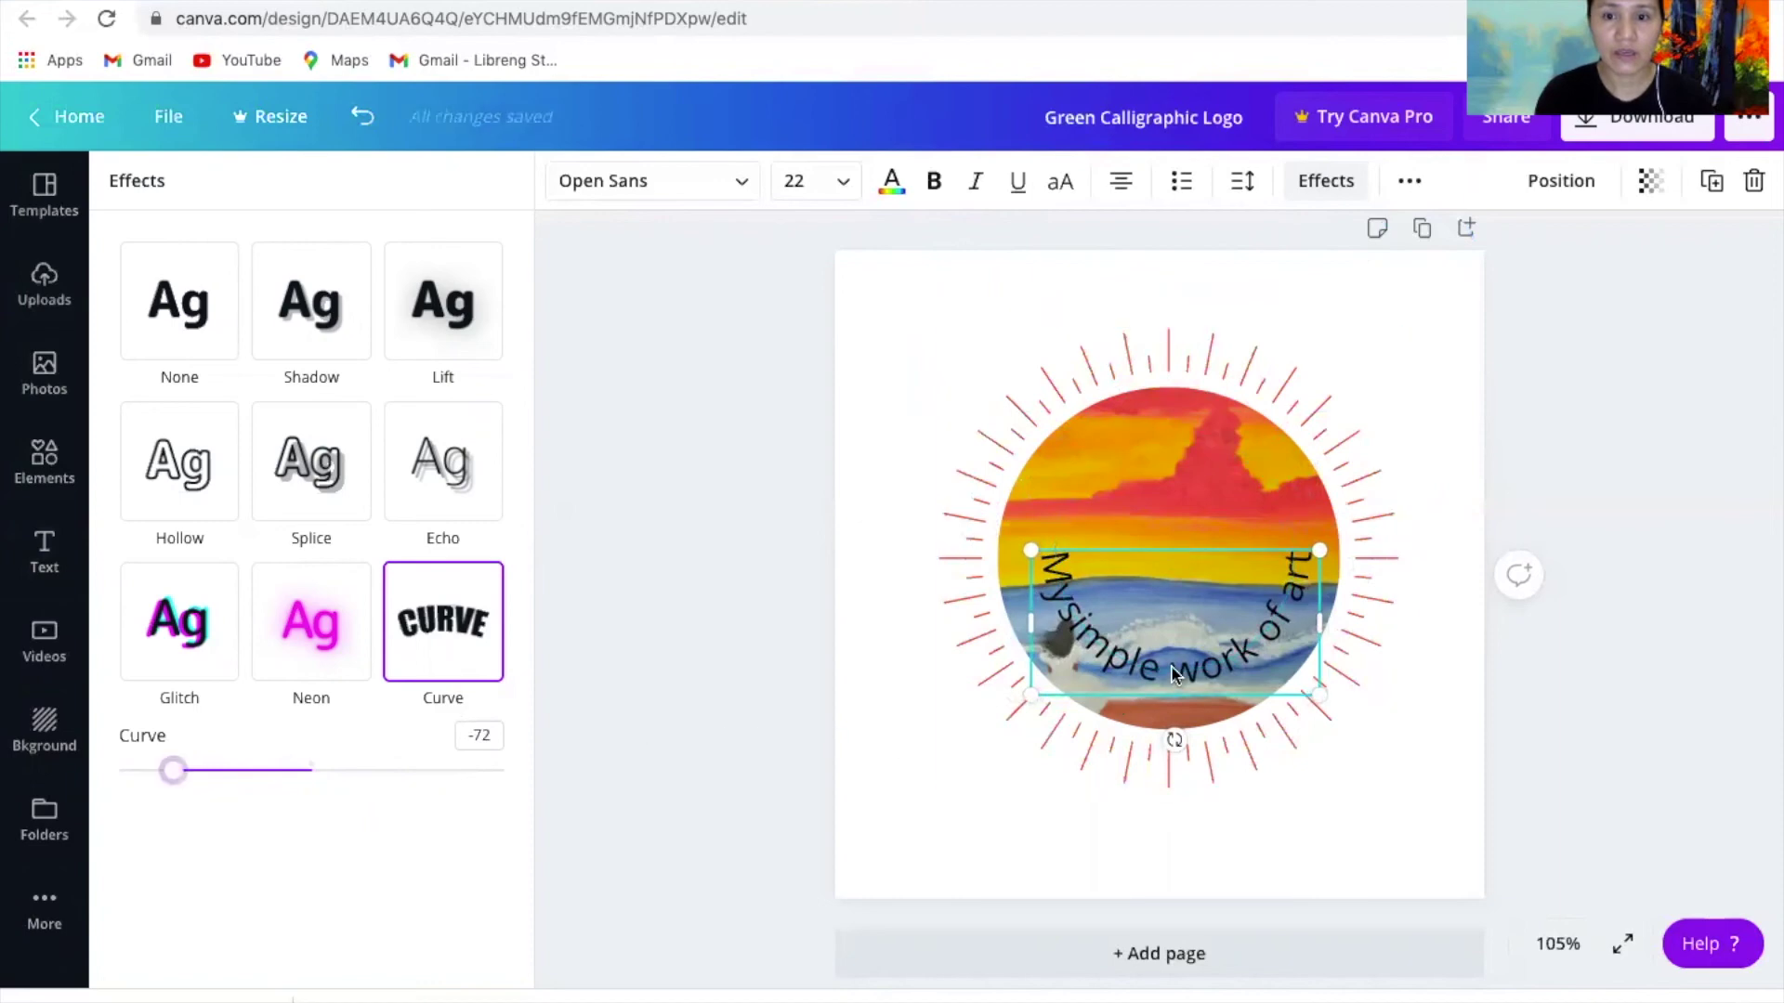
left_click_drag(1177, 678, 1171, 704)
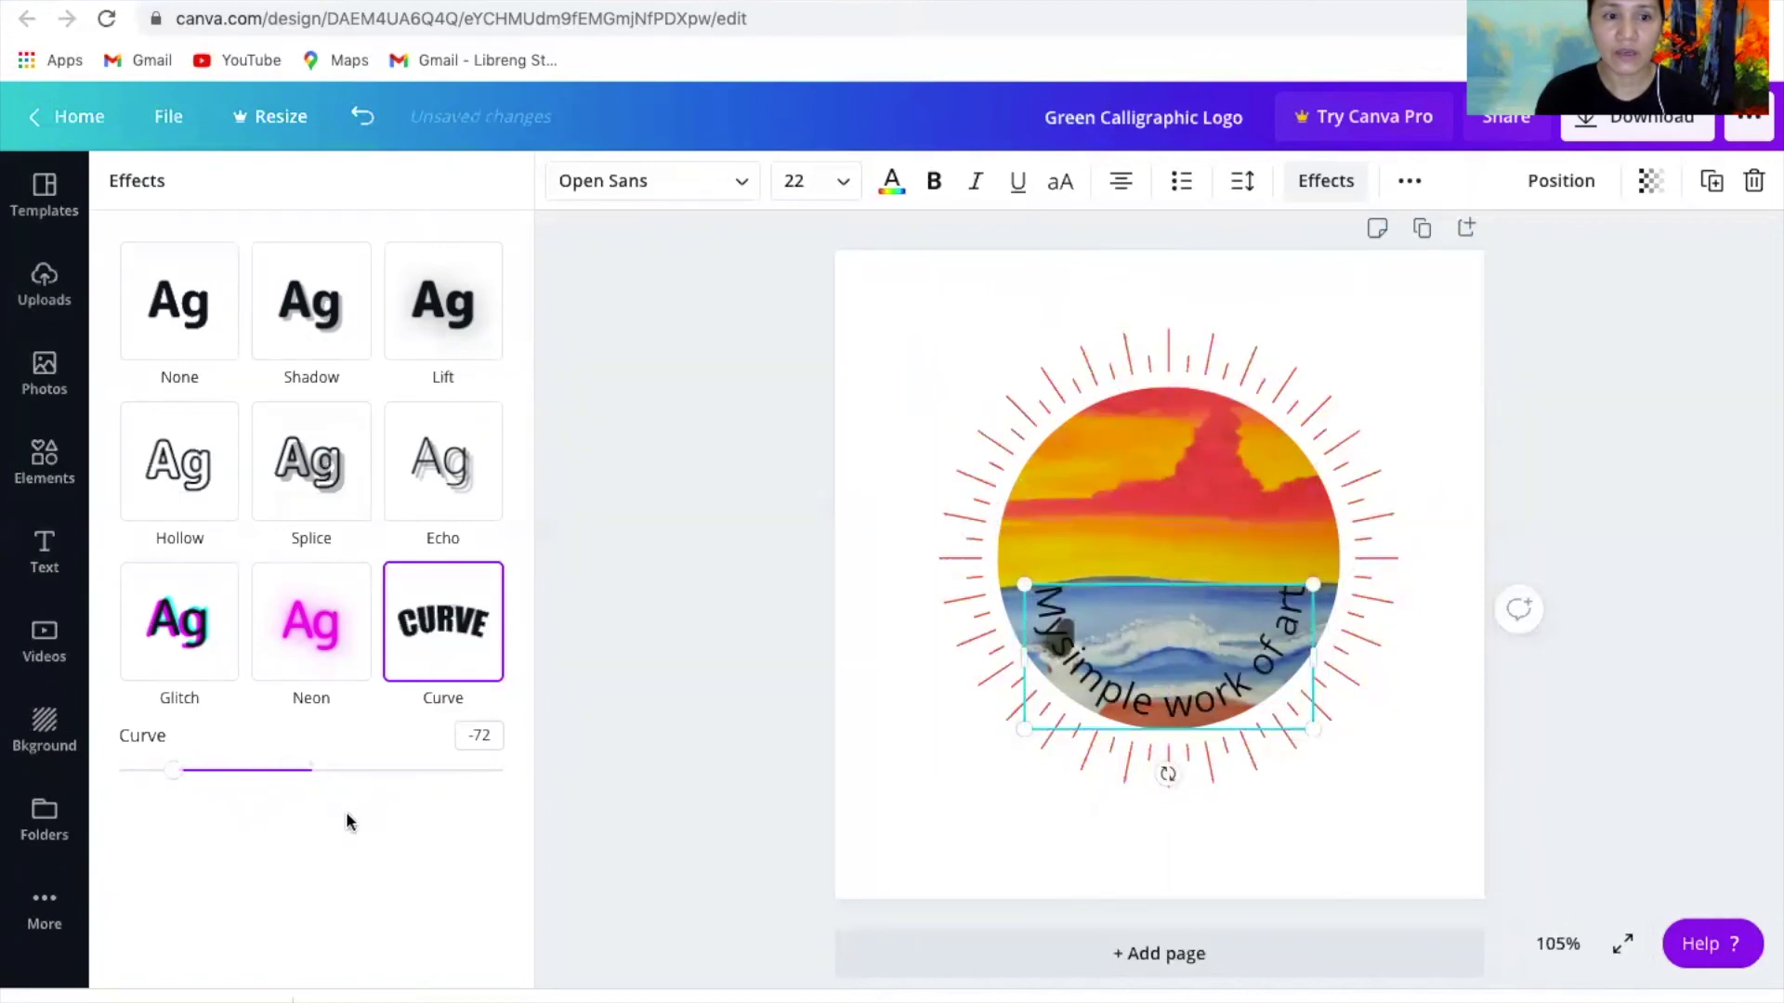
left_click_drag(177, 775, 193, 781)
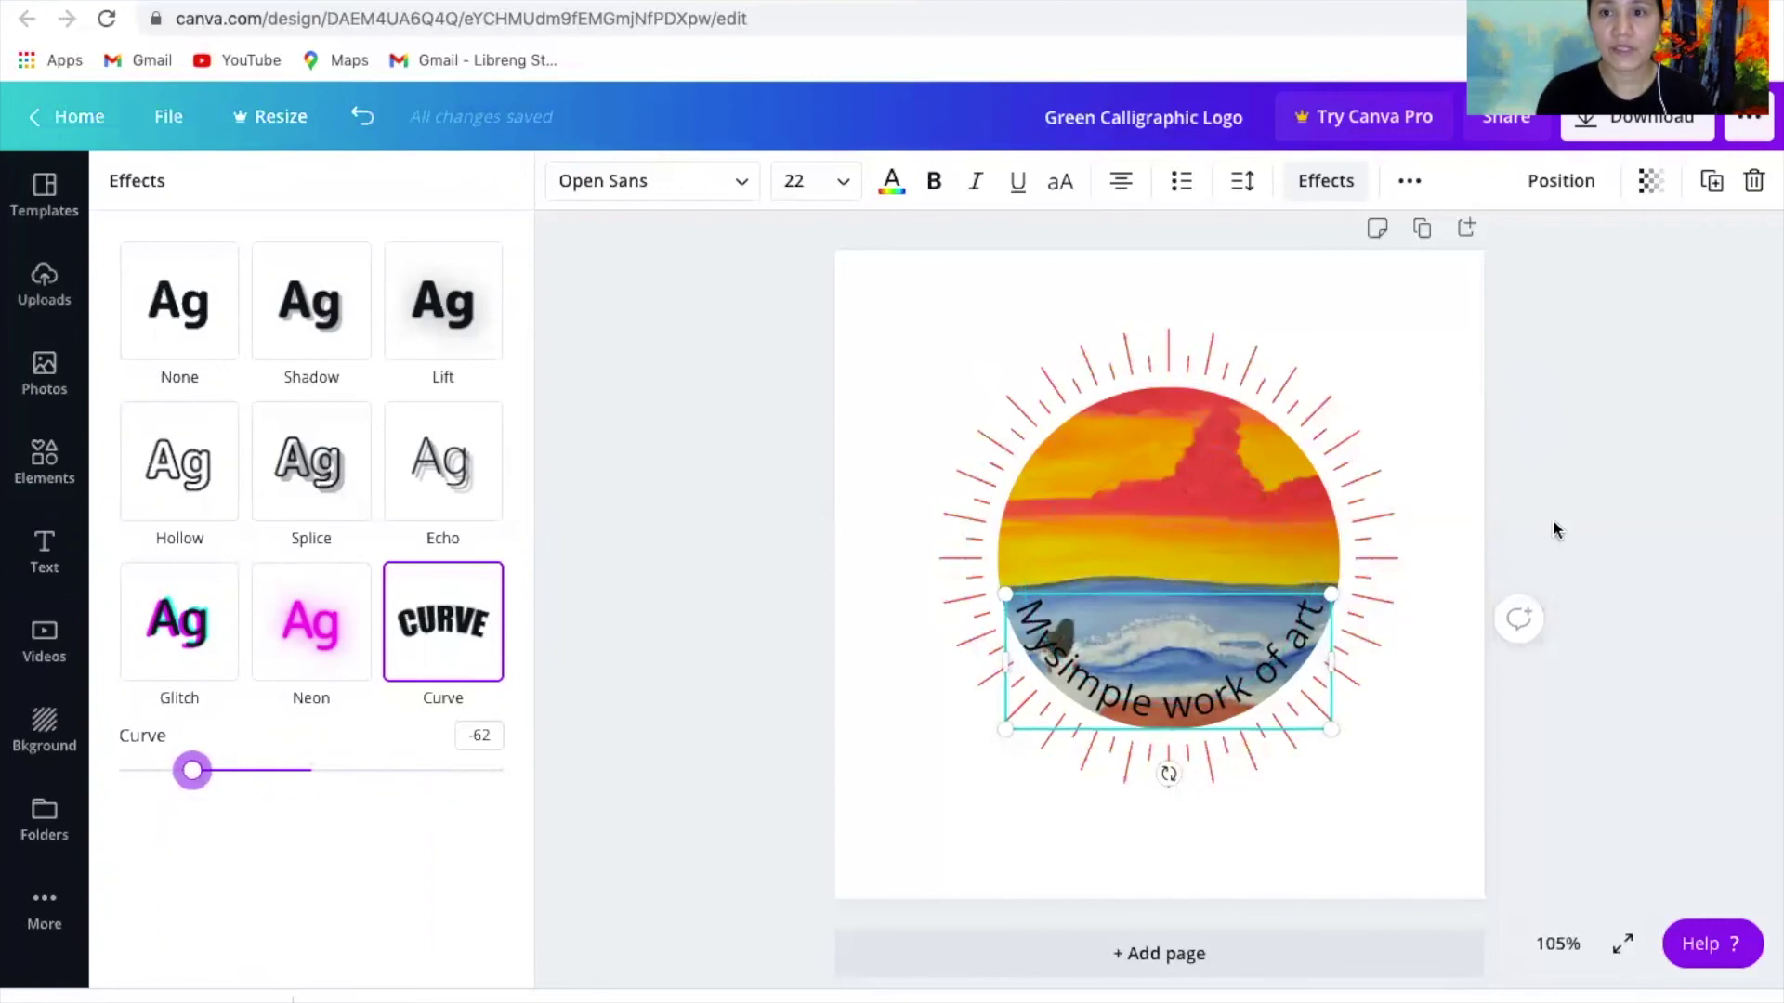
key("Escape")
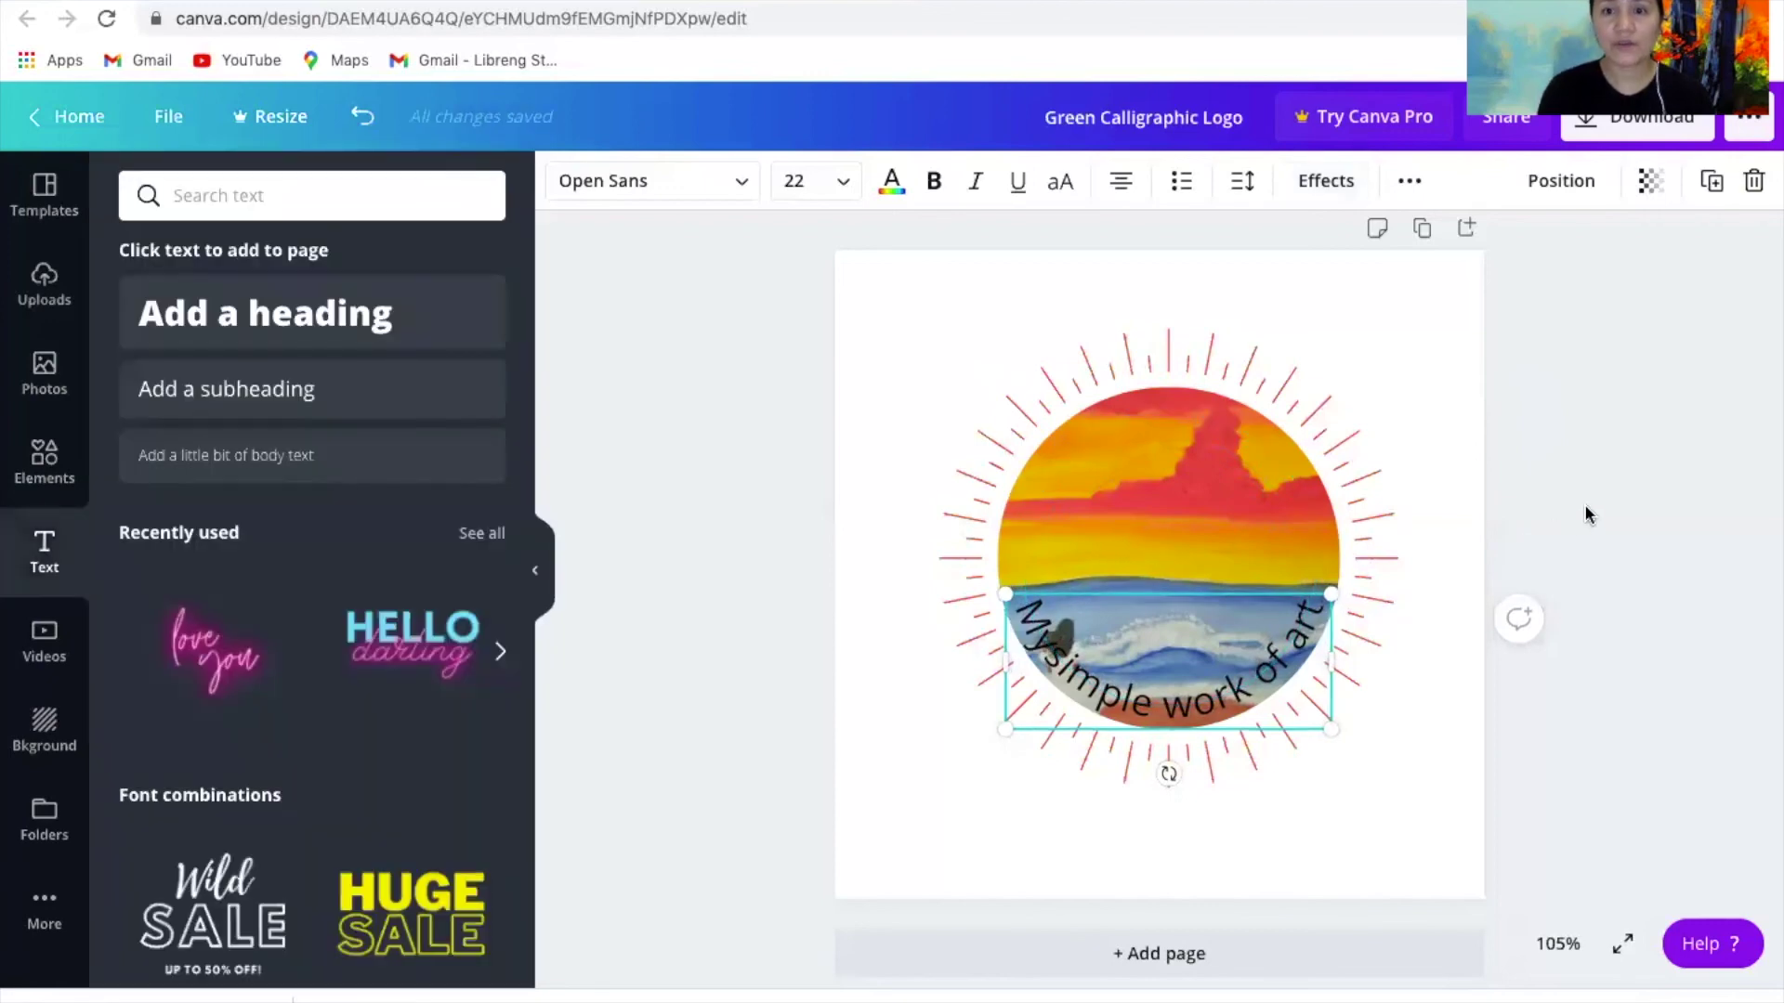
left_click(1650, 554)
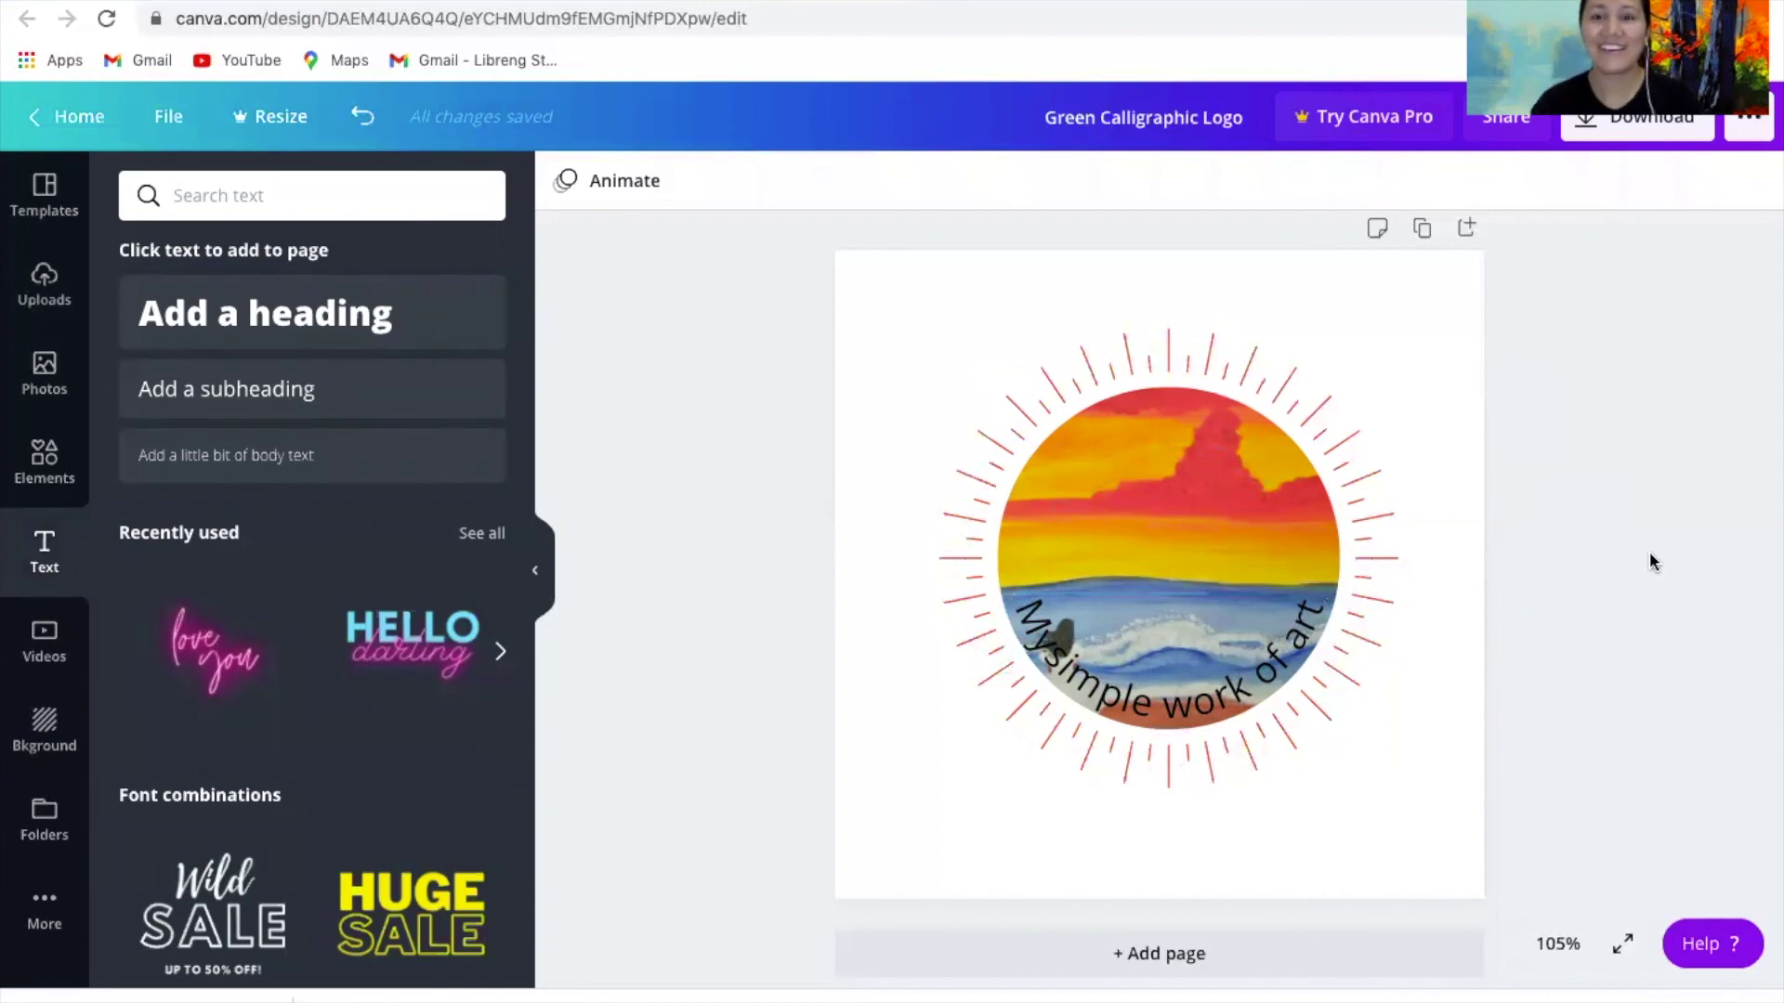
- Leave the logo design and return to the home page
left_click(79, 118)
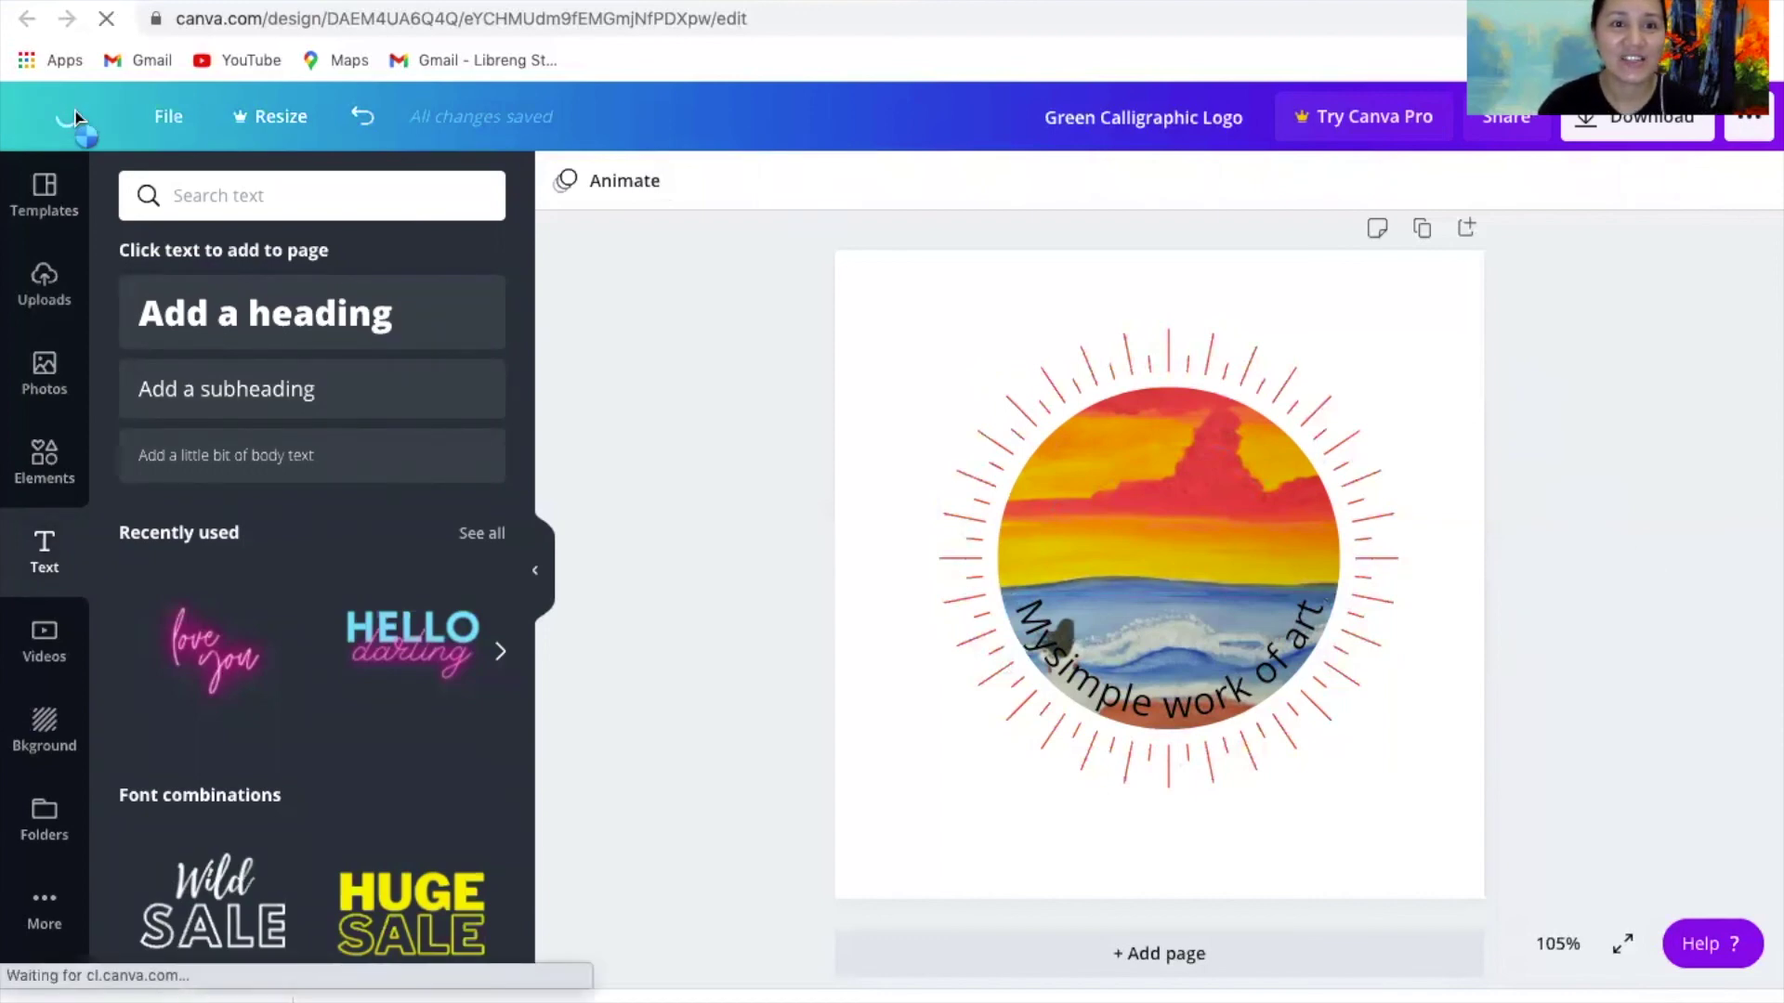